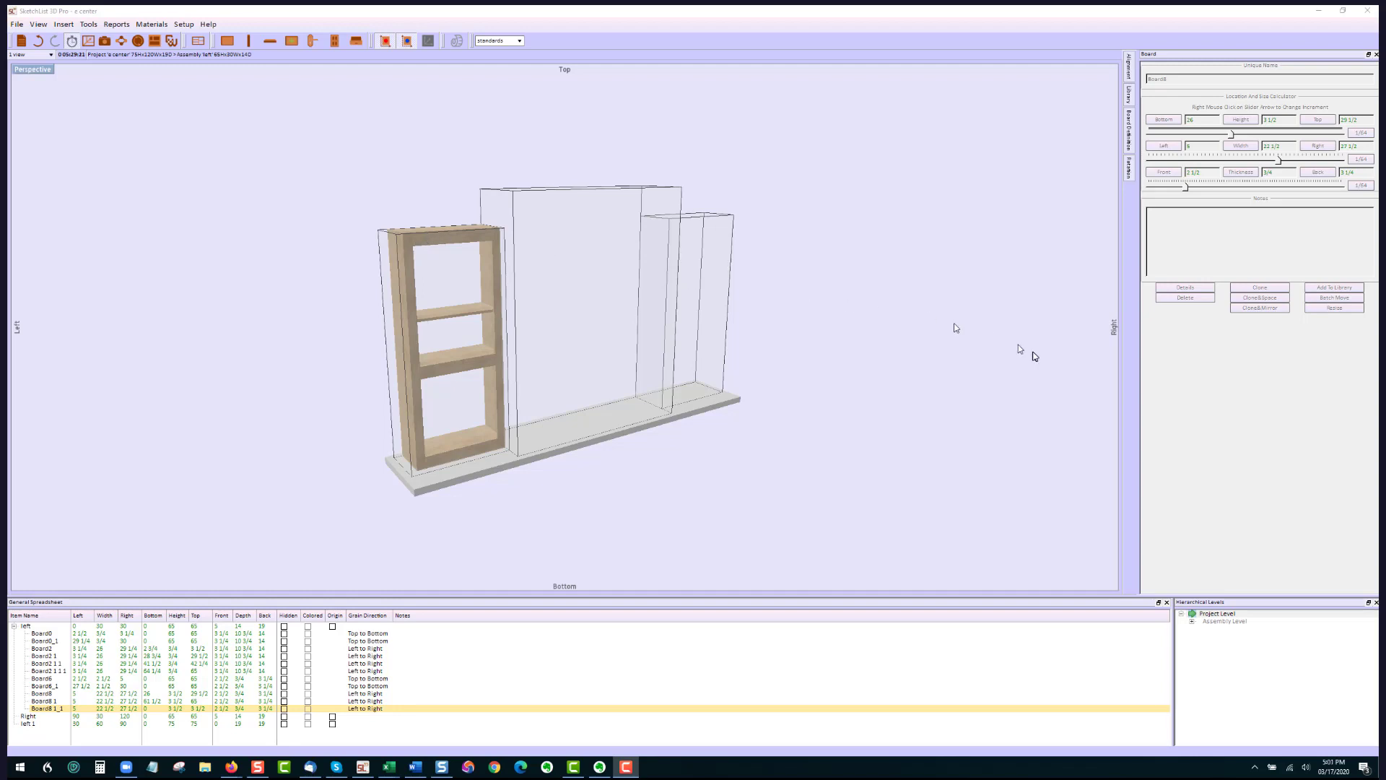
Shrink the left cabinet assembly by 2 1/2 in the bottom-top direction, then exit resizing.
click(465, 268)
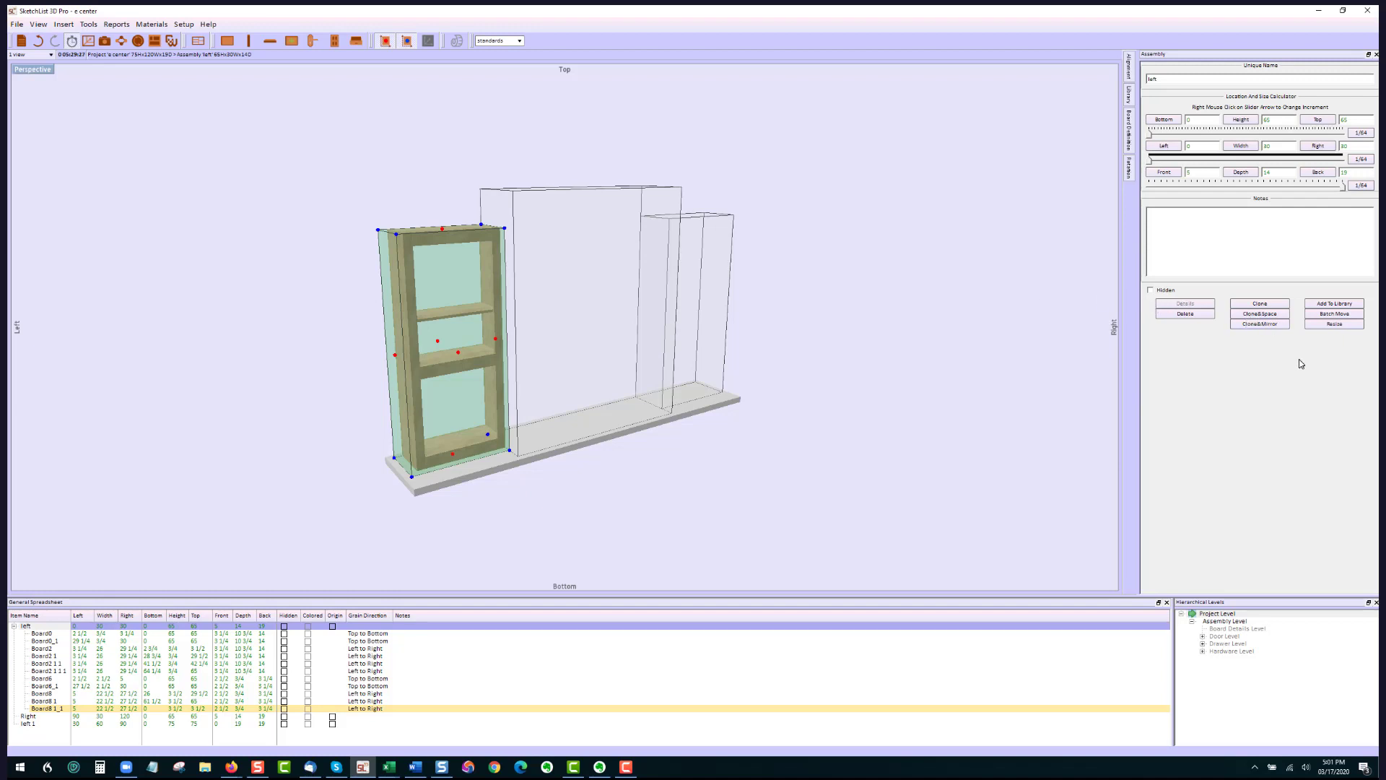
click(1334, 324)
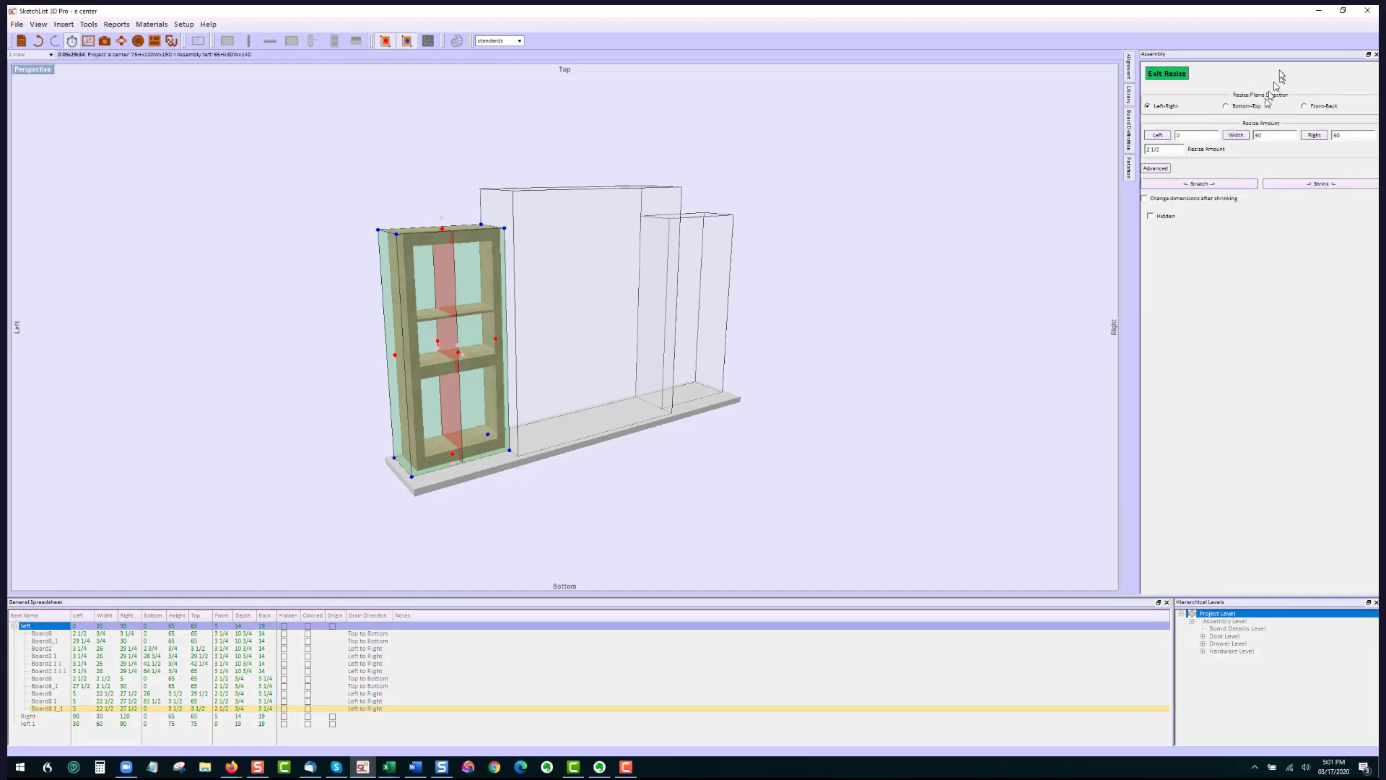
click(1235, 106)
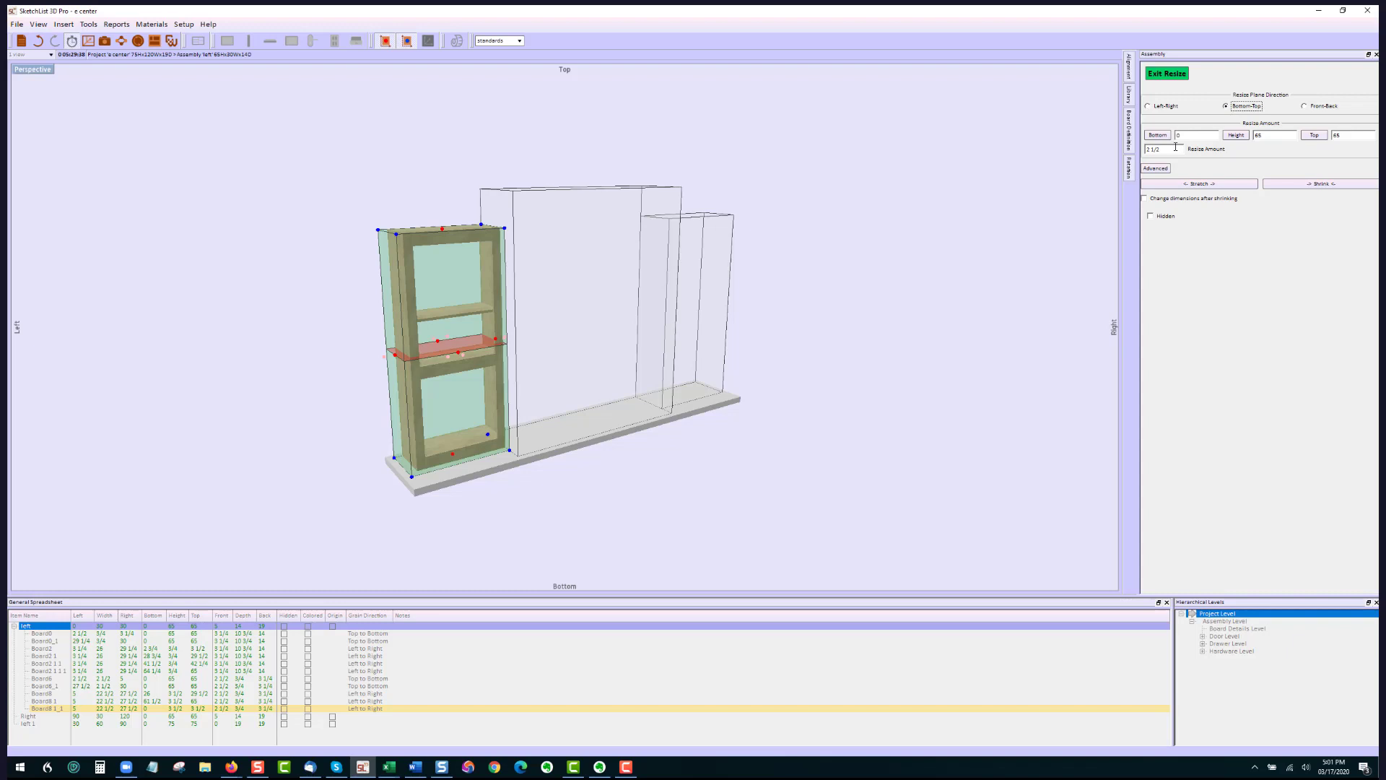
click(1293, 187)
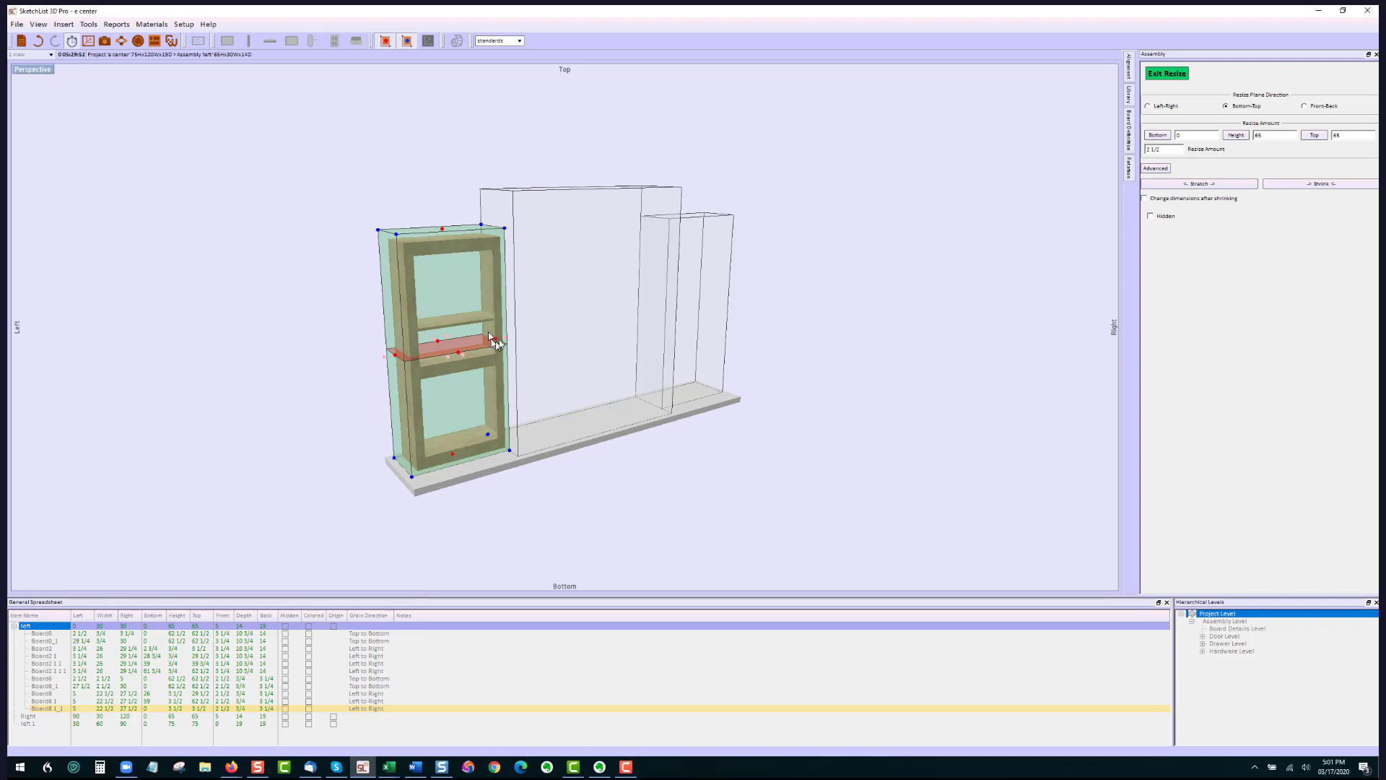
click(1177, 74)
click(604, 362)
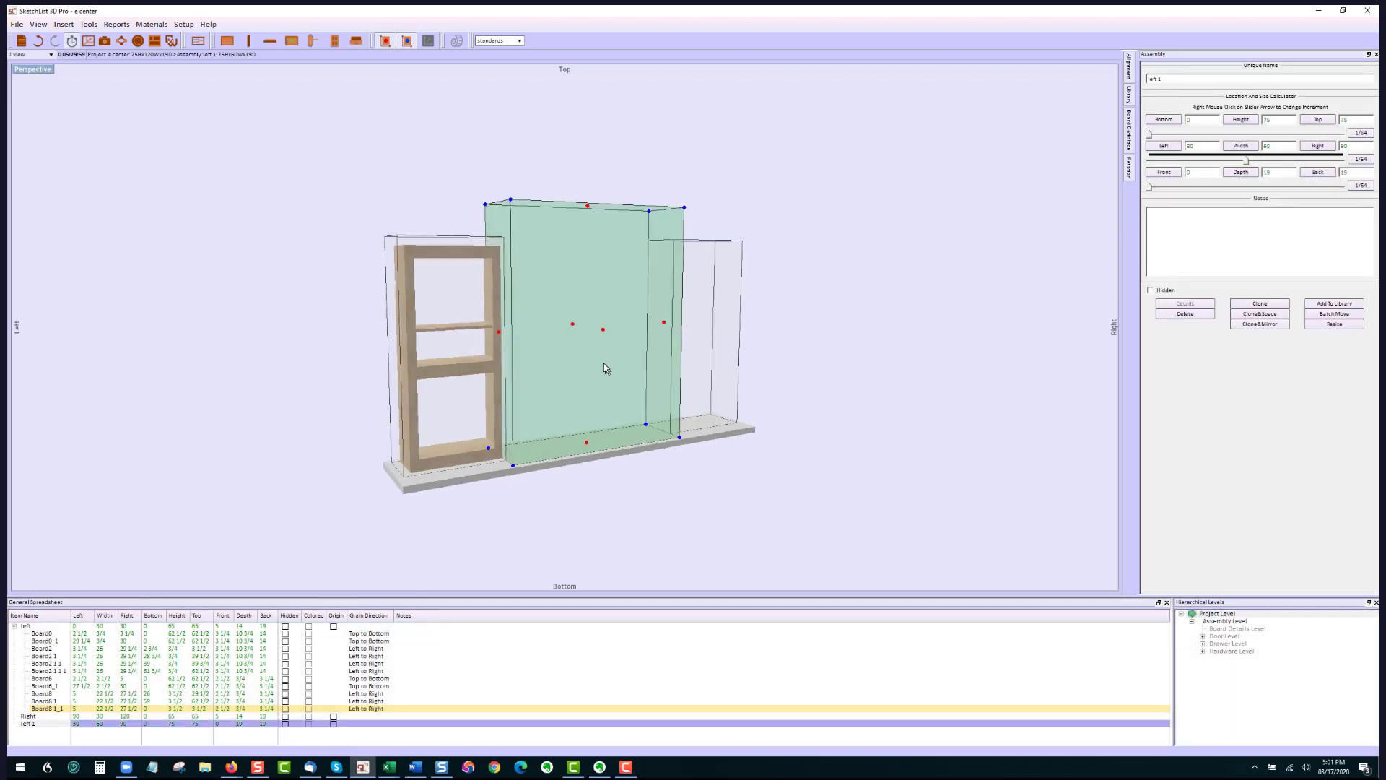
Insert a horizontal board into the left assembly and raise it flush with the top of the assembly space.
click(446, 307)
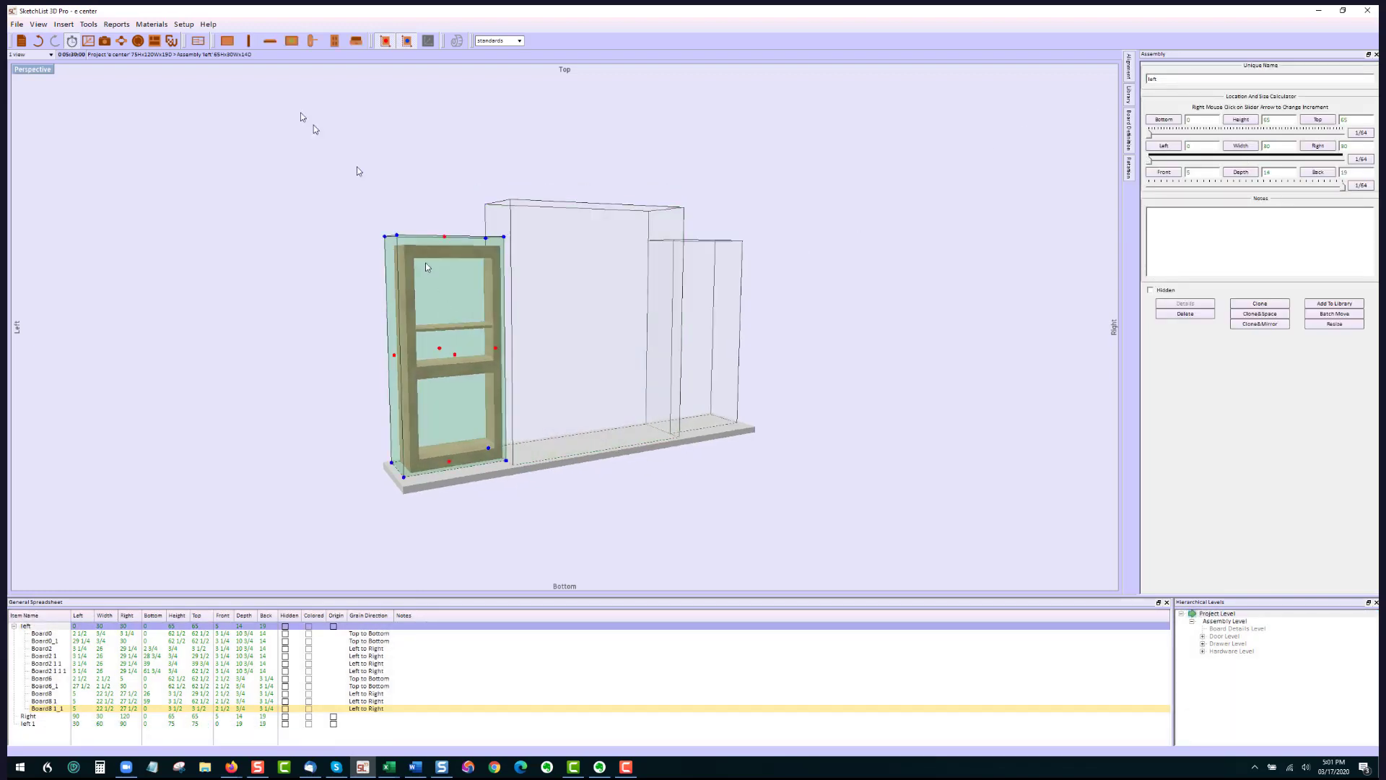
click(269, 43)
click(473, 372)
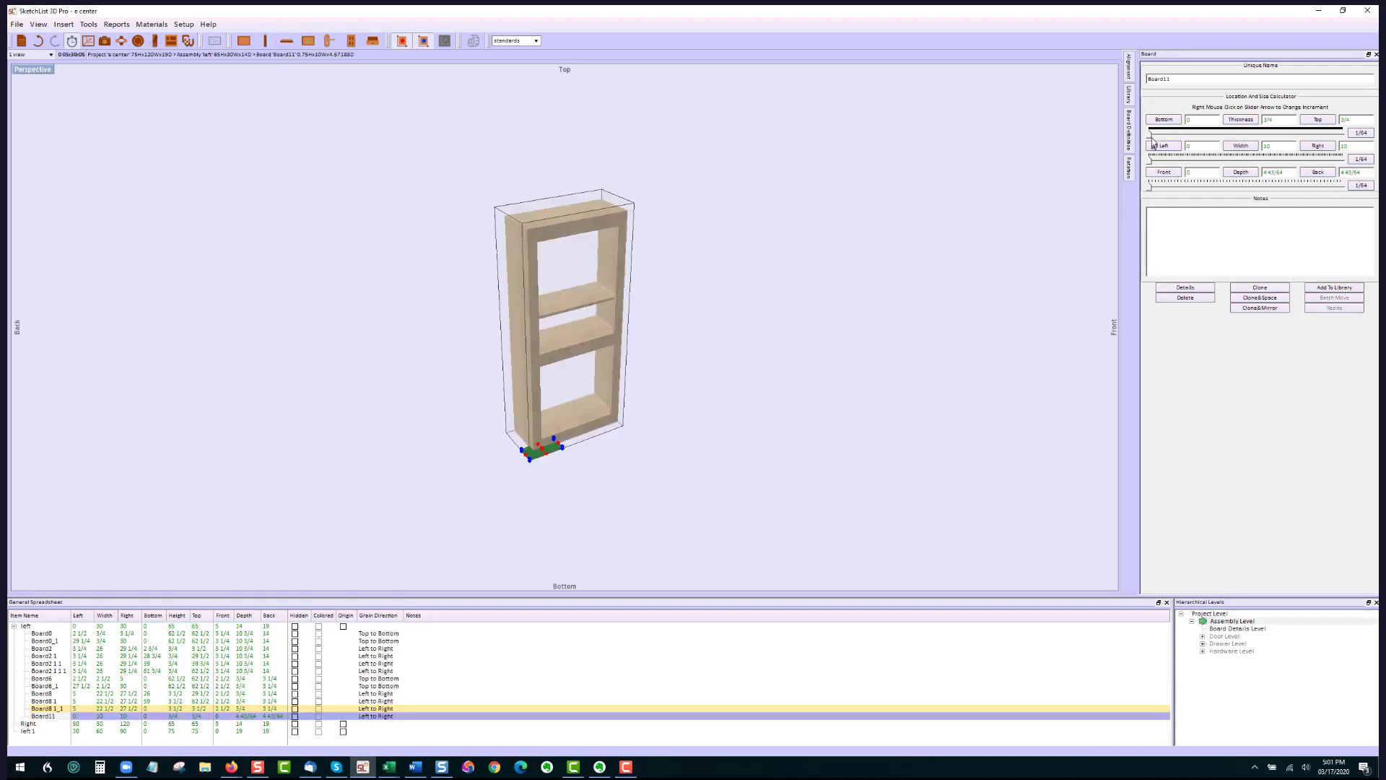
drag(1150, 130, 1344, 131)
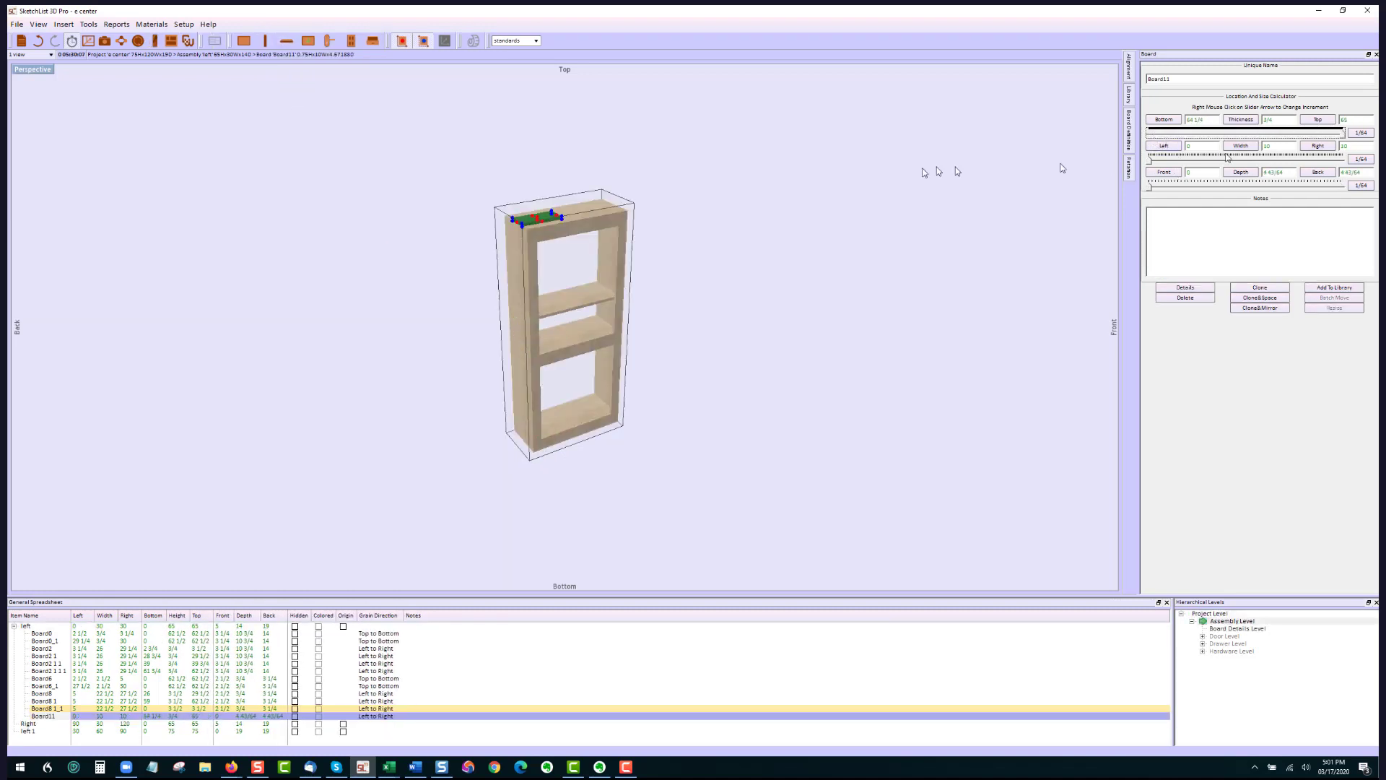
scroll(566, 245, up, 5)
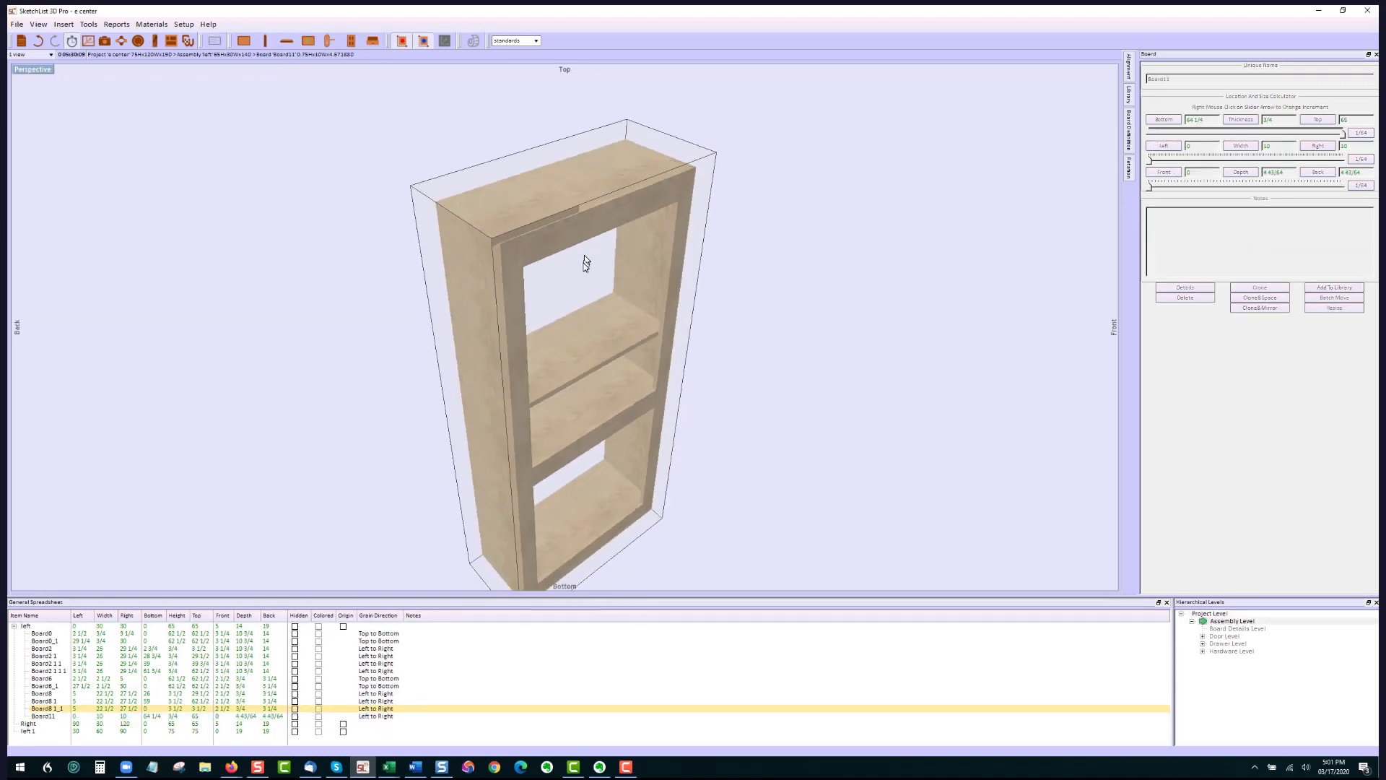
Stretch the new top board to the assembly's full depth of 14 and full width of 30.
click(532, 219)
drag(510, 210, 426, 118)
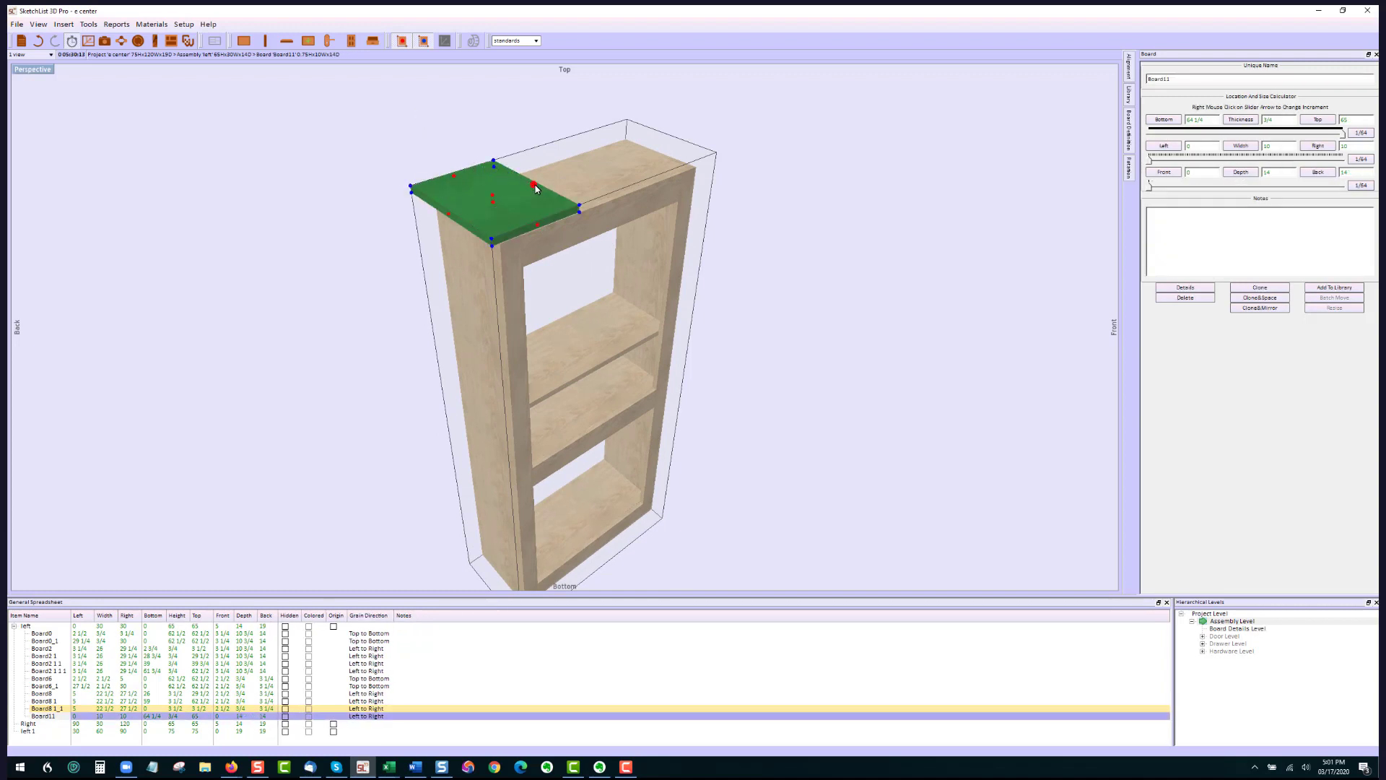
drag(535, 189, 714, 91)
Thicken the top board to 2 1/2 by extending its bottom down to 62 1/2.
click(633, 216)
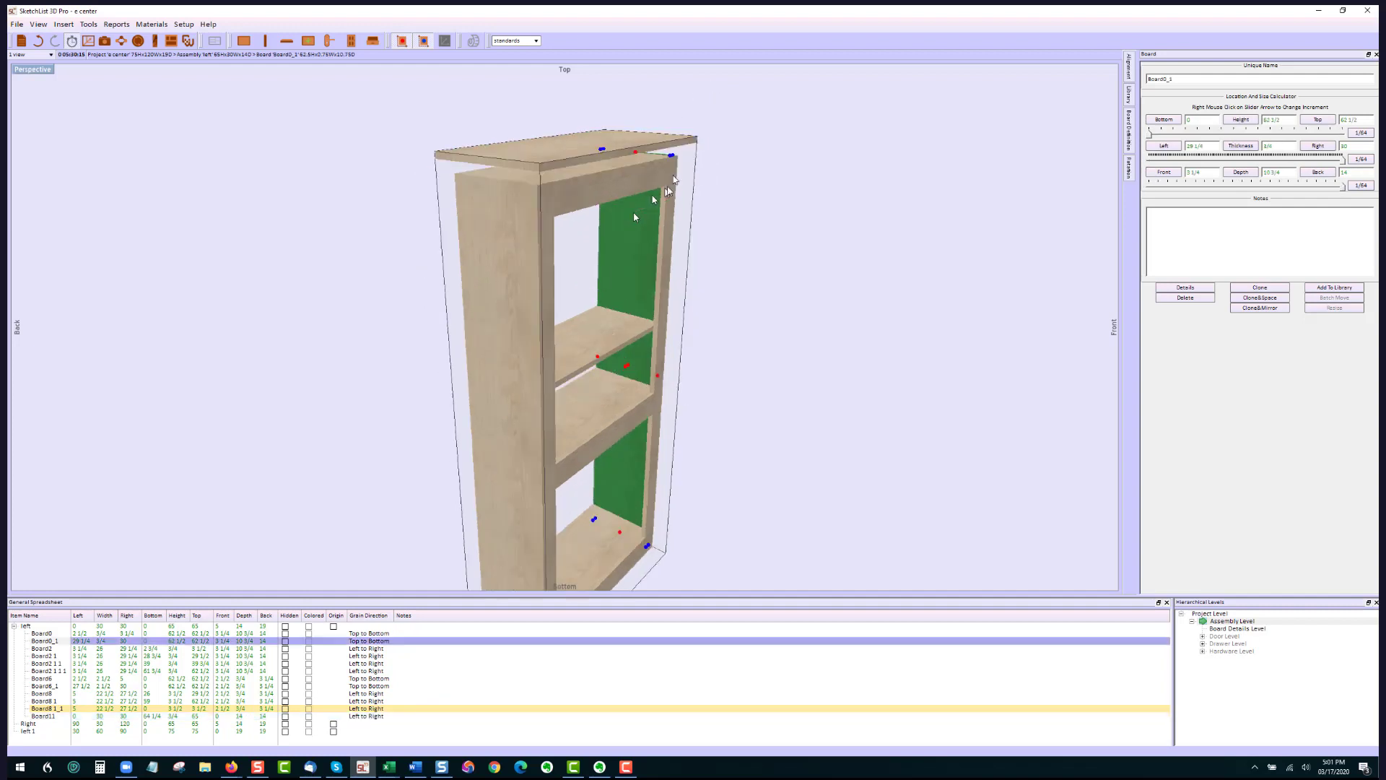
right_drag(635, 218, 585, 176)
click(548, 172)
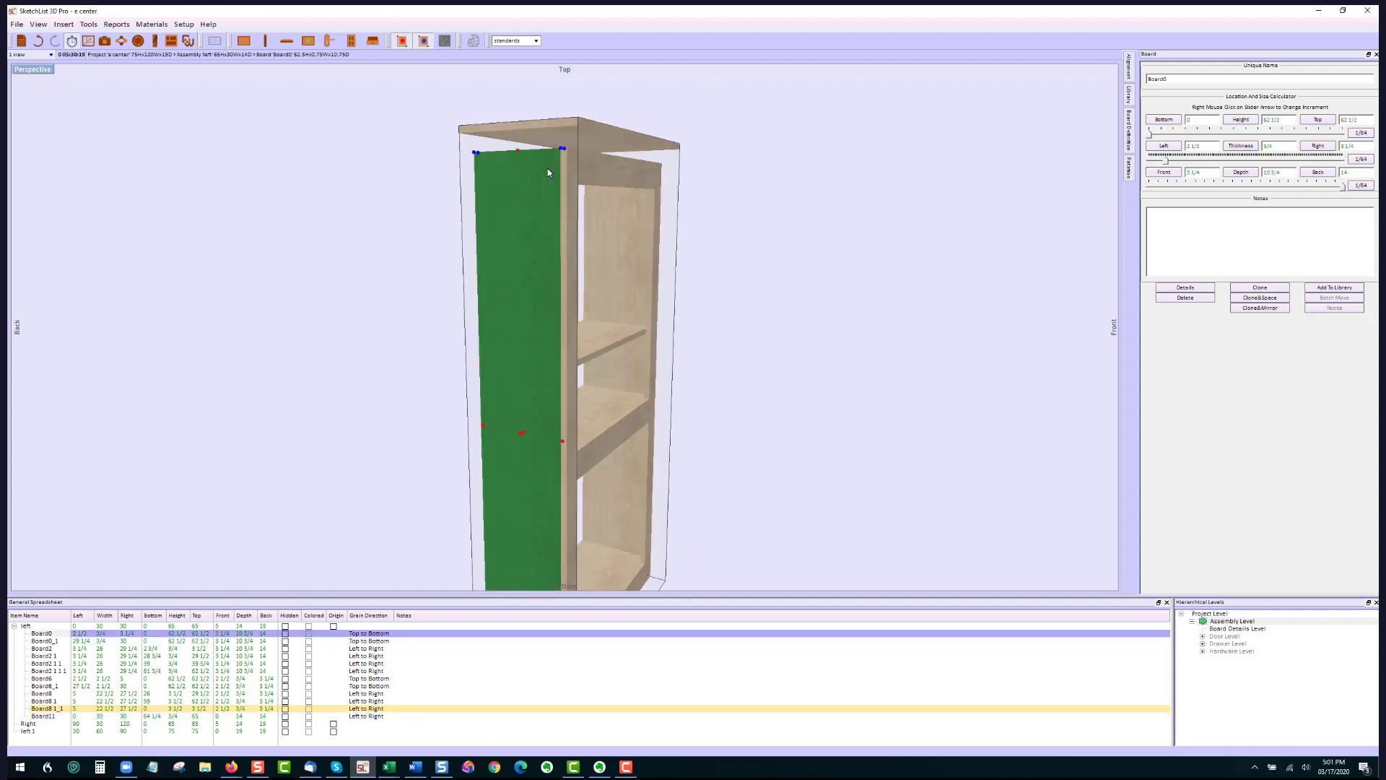
click(552, 128)
right_drag(552, 128, 783, 137)
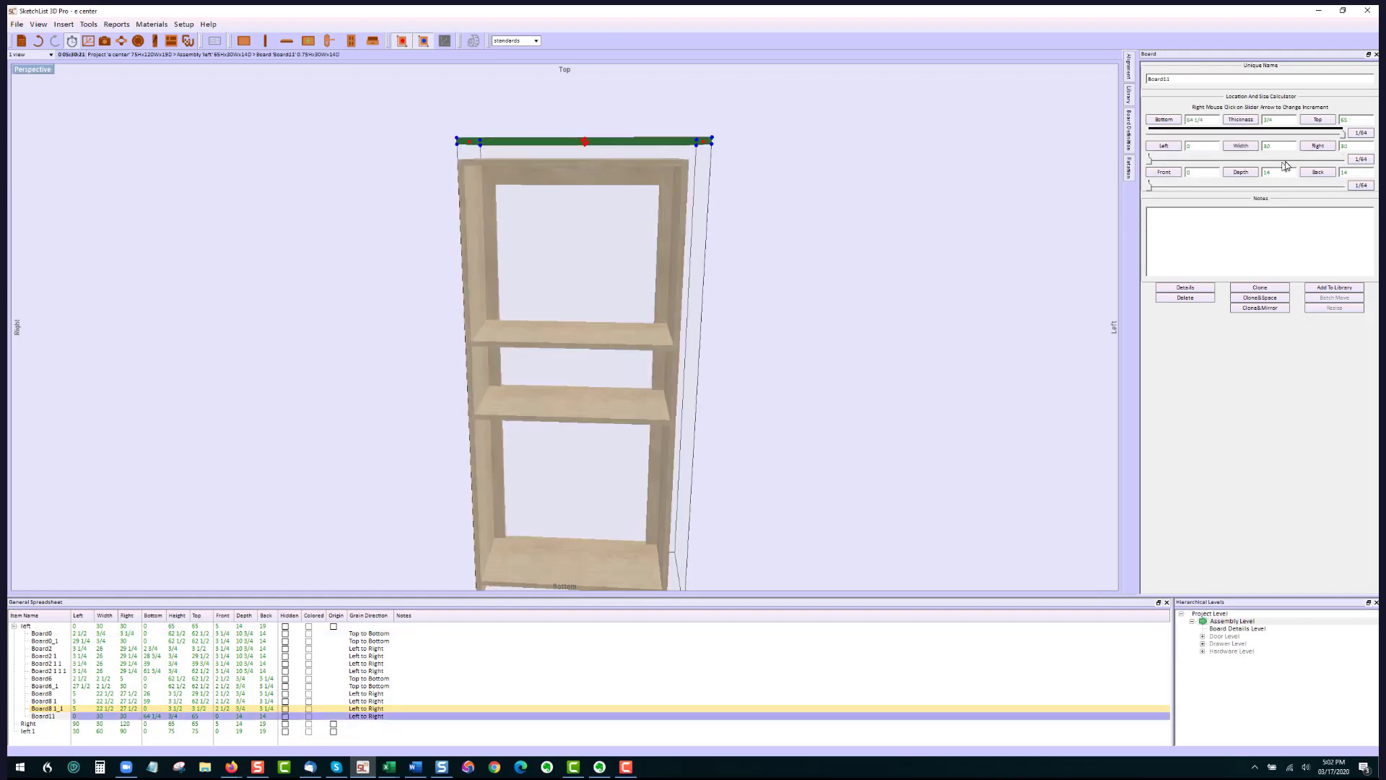
click(1211, 120)
key(Return)
drag(606, 201, 315, 215)
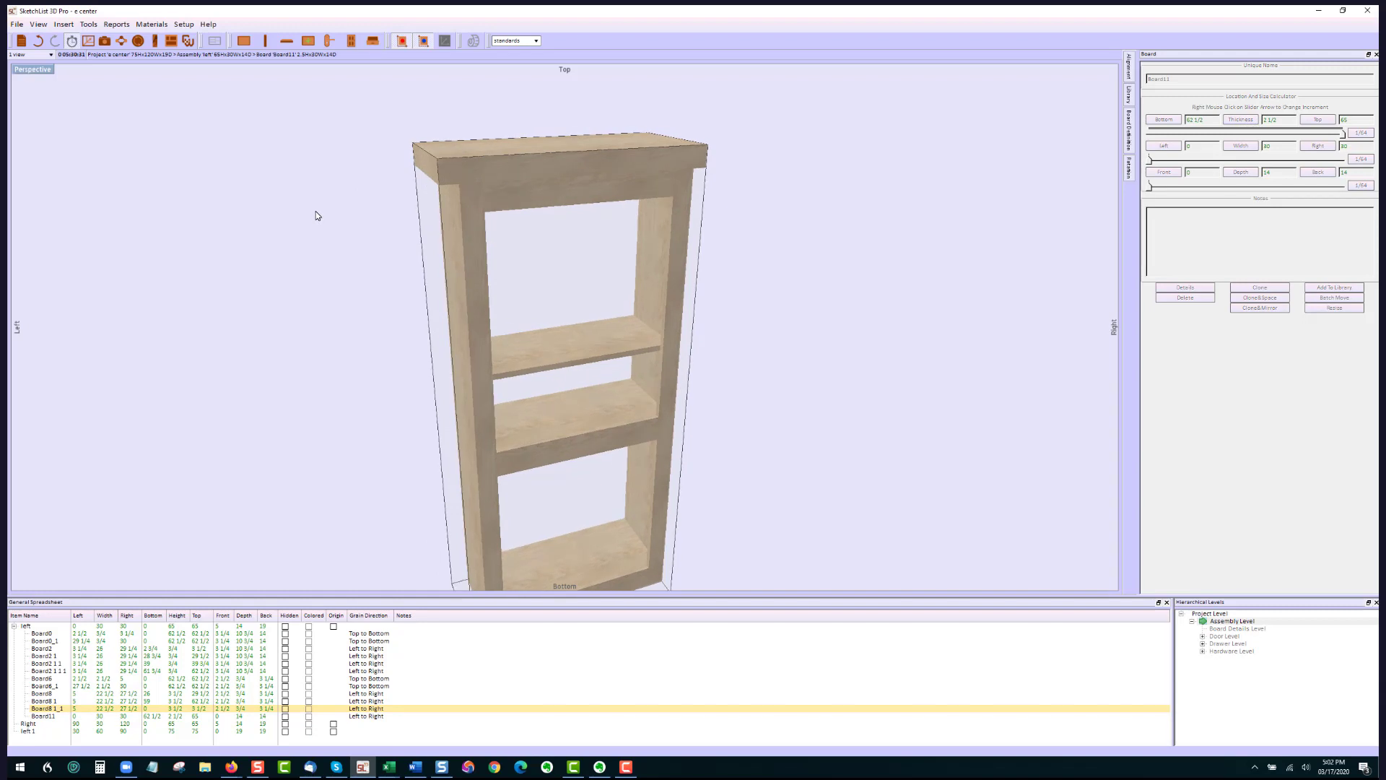
Choose a Cove edge contour for the top board, set on the bottom side of Edge 1 and Edge 4.
double_click(477, 184)
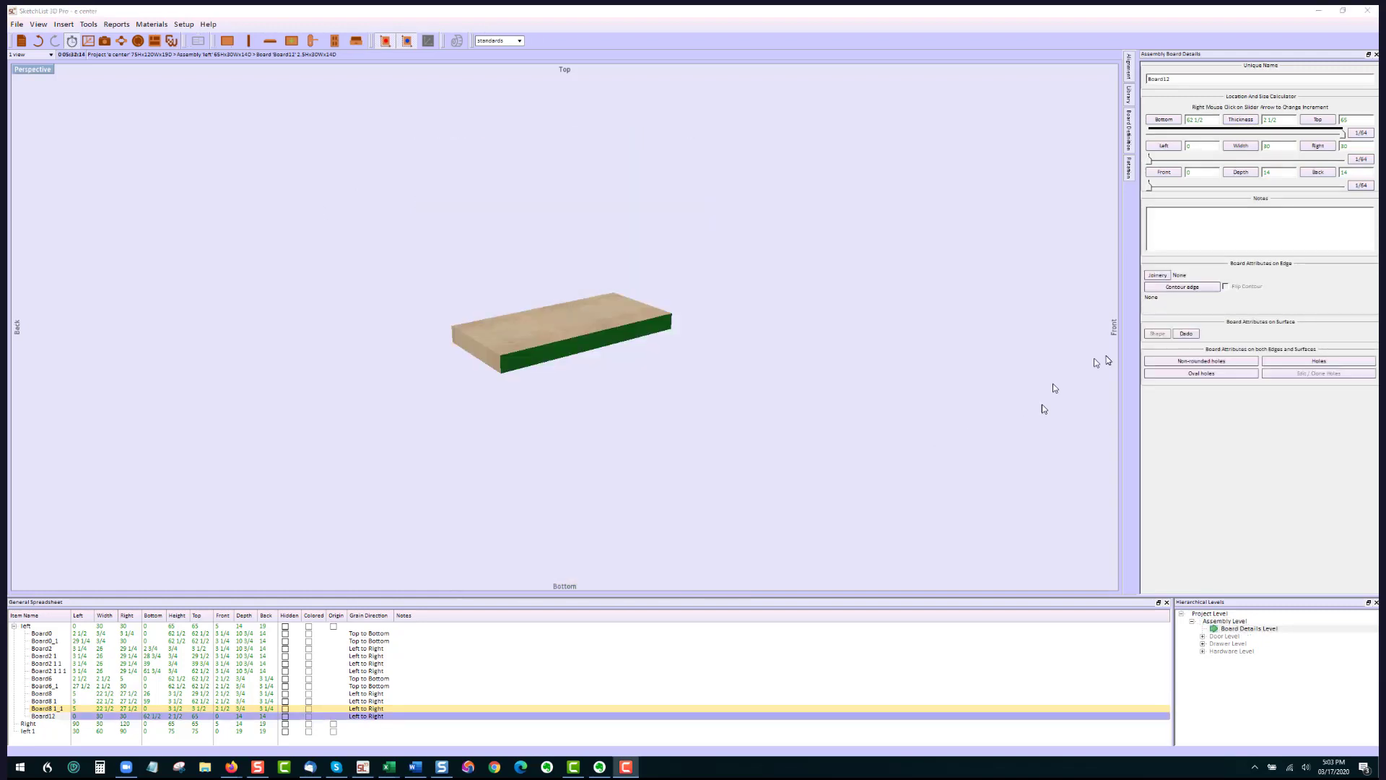
click(1185, 287)
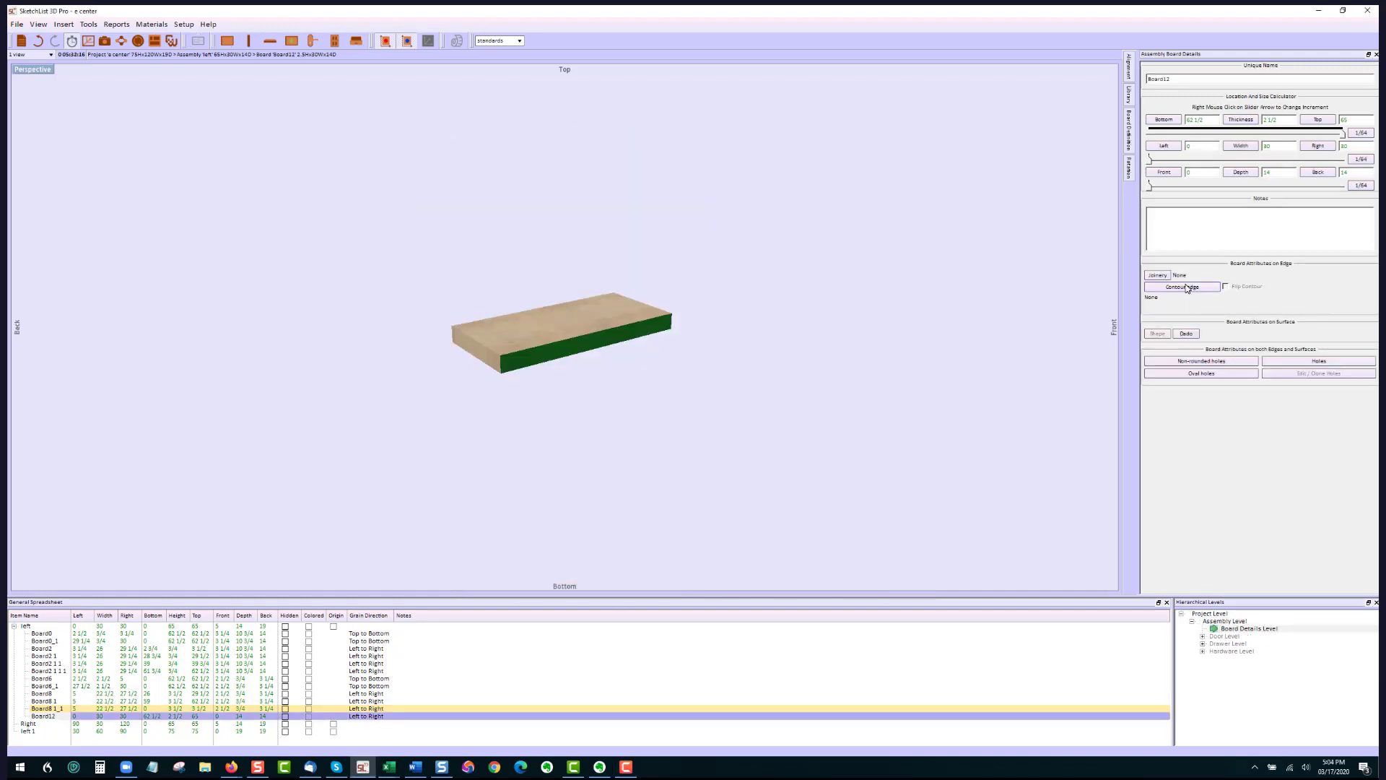
click(1185, 286)
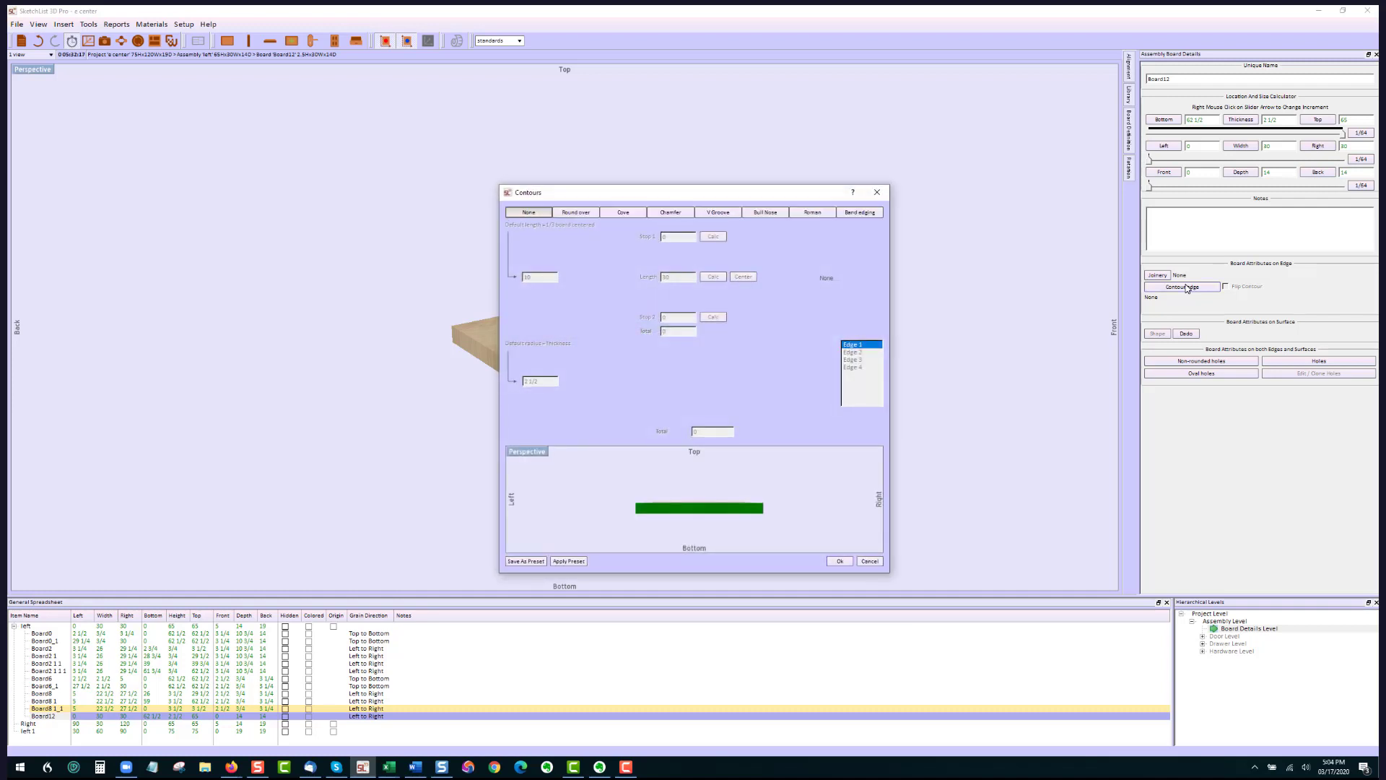
click(625, 212)
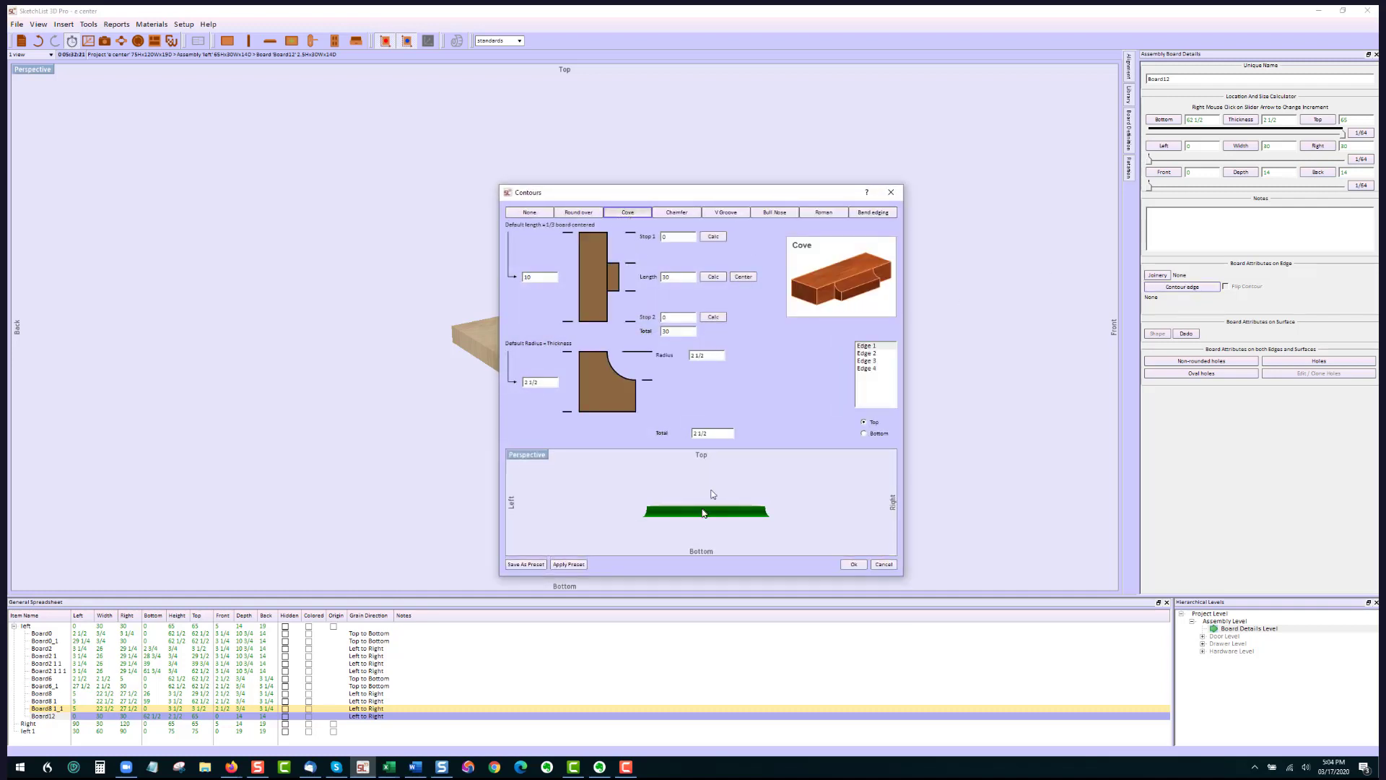
click(875, 433)
drag(711, 513, 794, 523)
click(872, 348)
ctrl+click(870, 369)
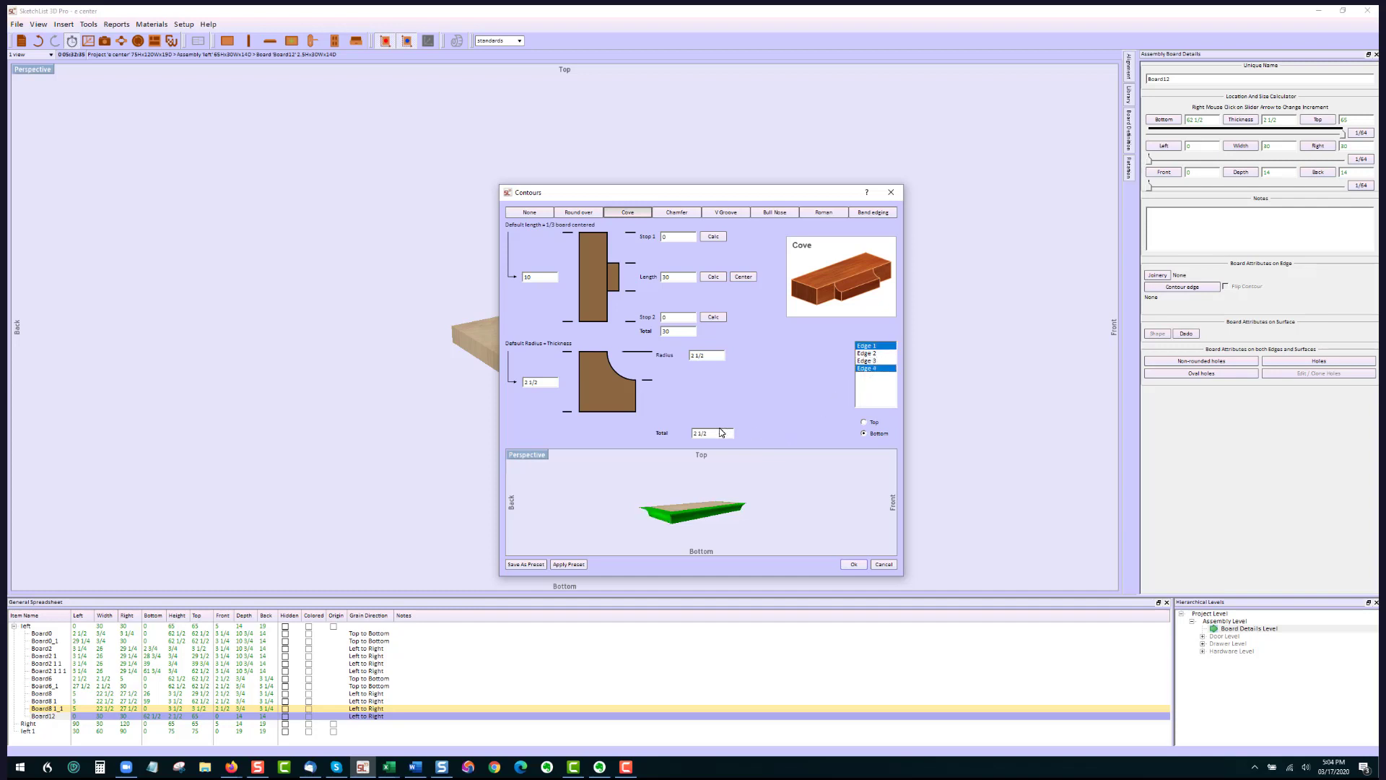
Set the cove radius to 1.5, apply the contour and return to the assembly level.
click(719, 355)
text(1.54)
key(BackSpace)
click(855, 565)
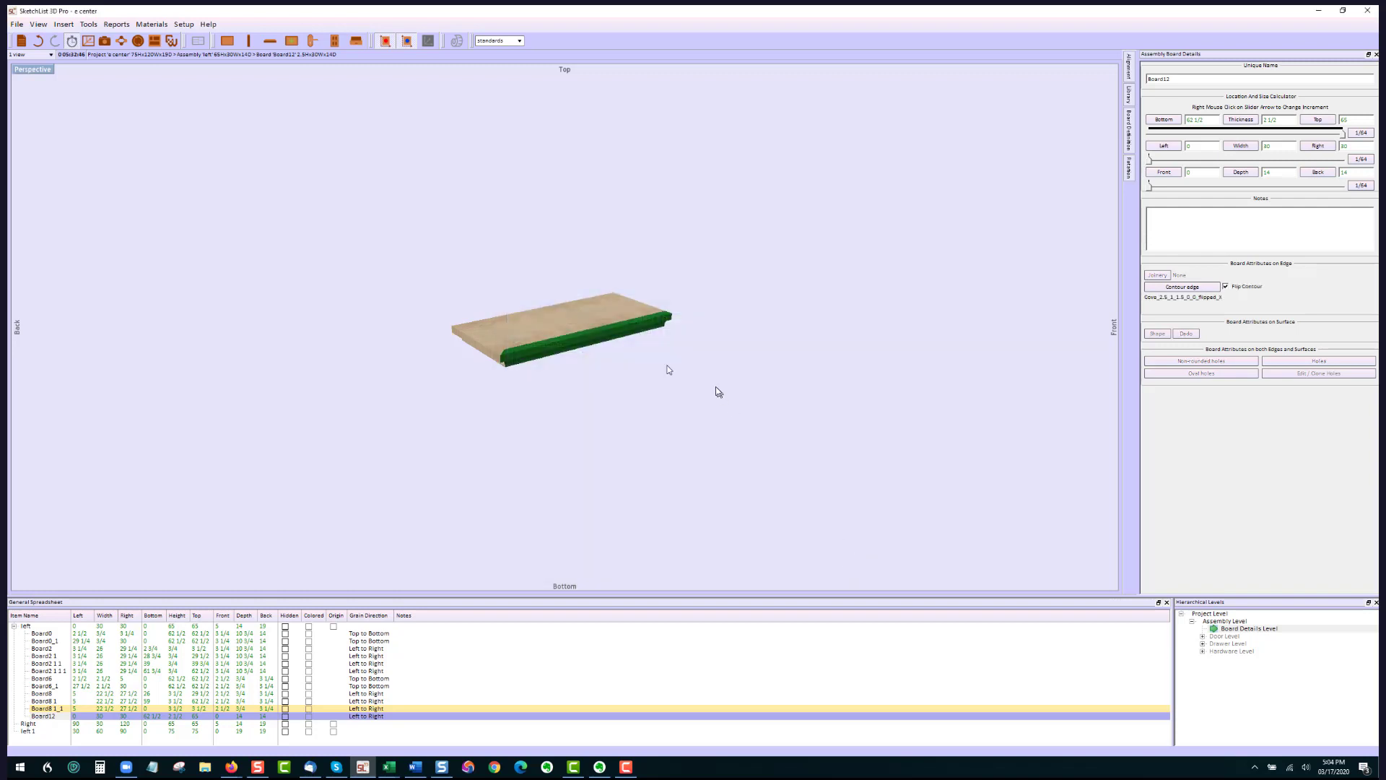
drag(582, 350, 550, 305)
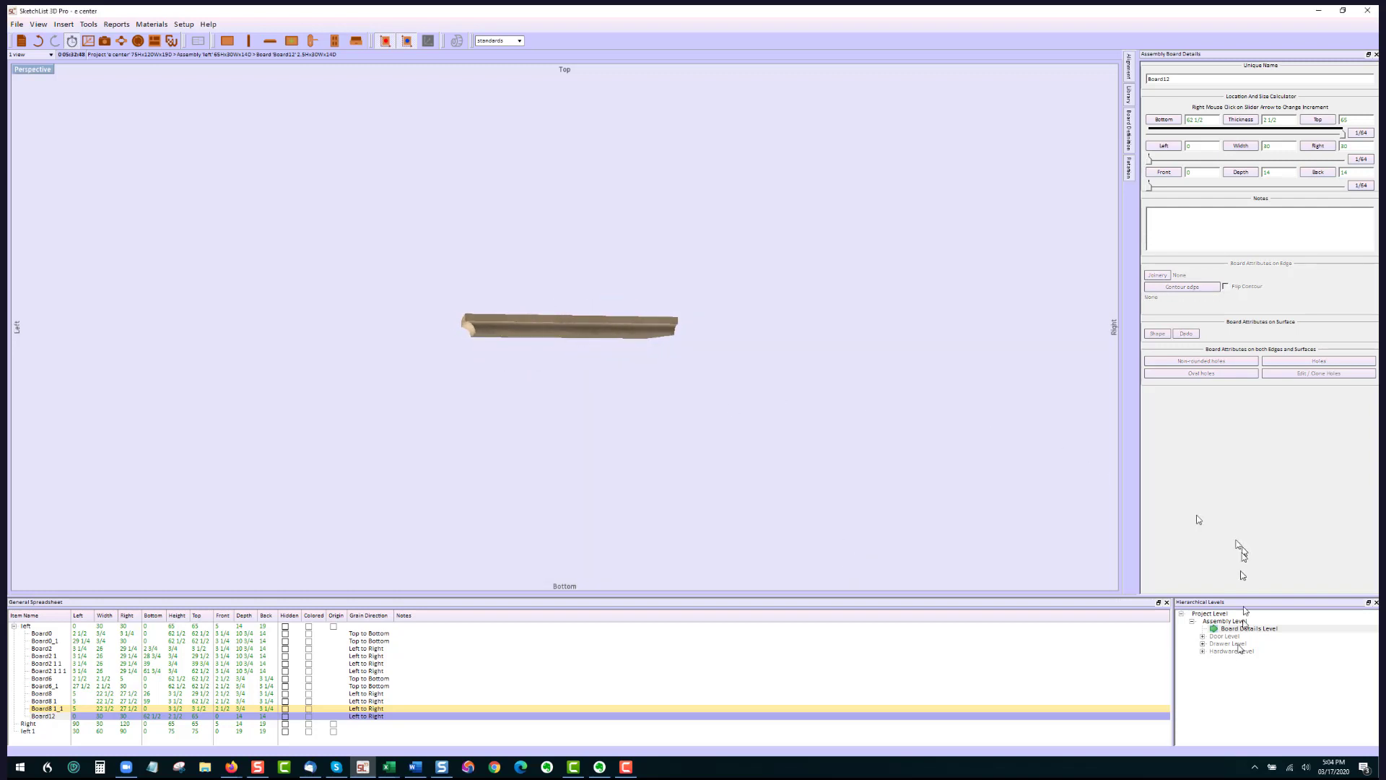
click(1225, 621)
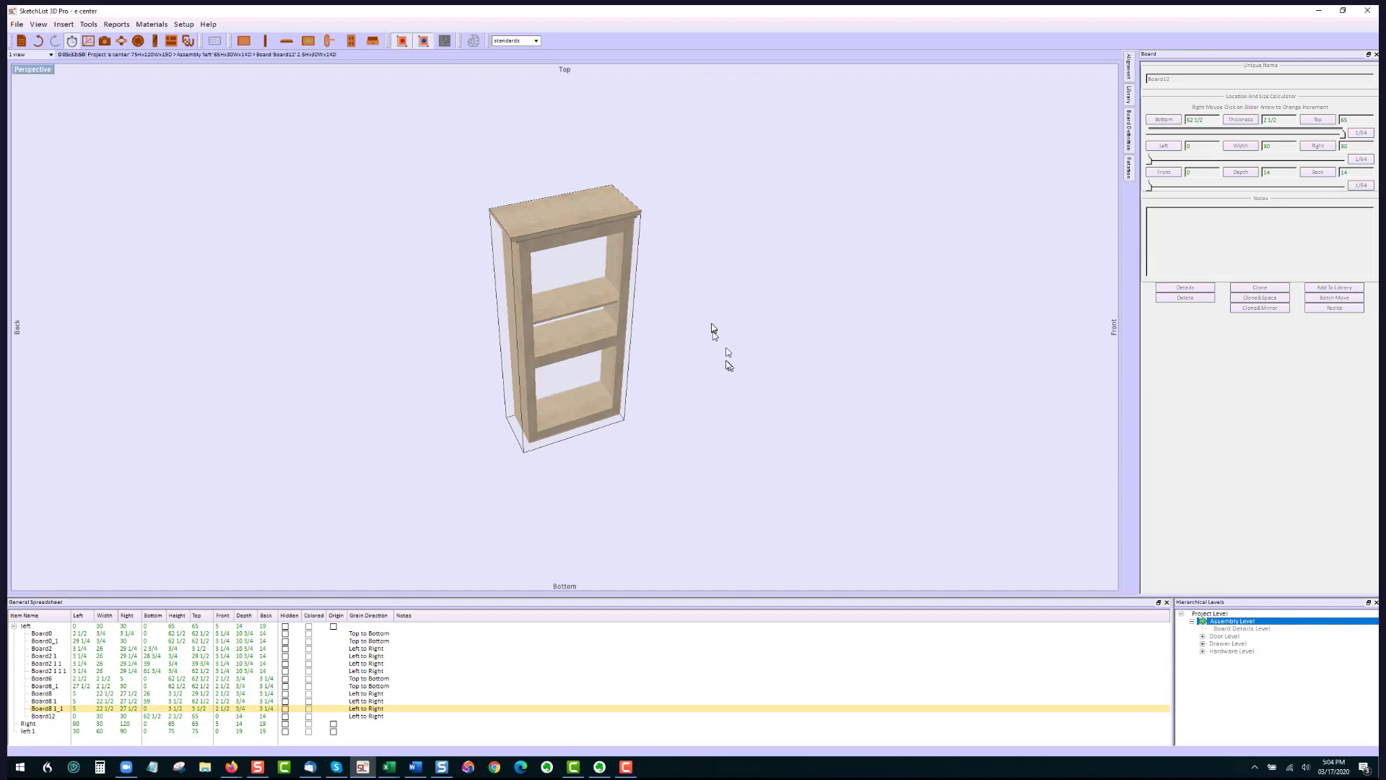
Filter the library to doors only and place the five part door in the left assembly.
click(605, 317)
drag(553, 215, 564, 247)
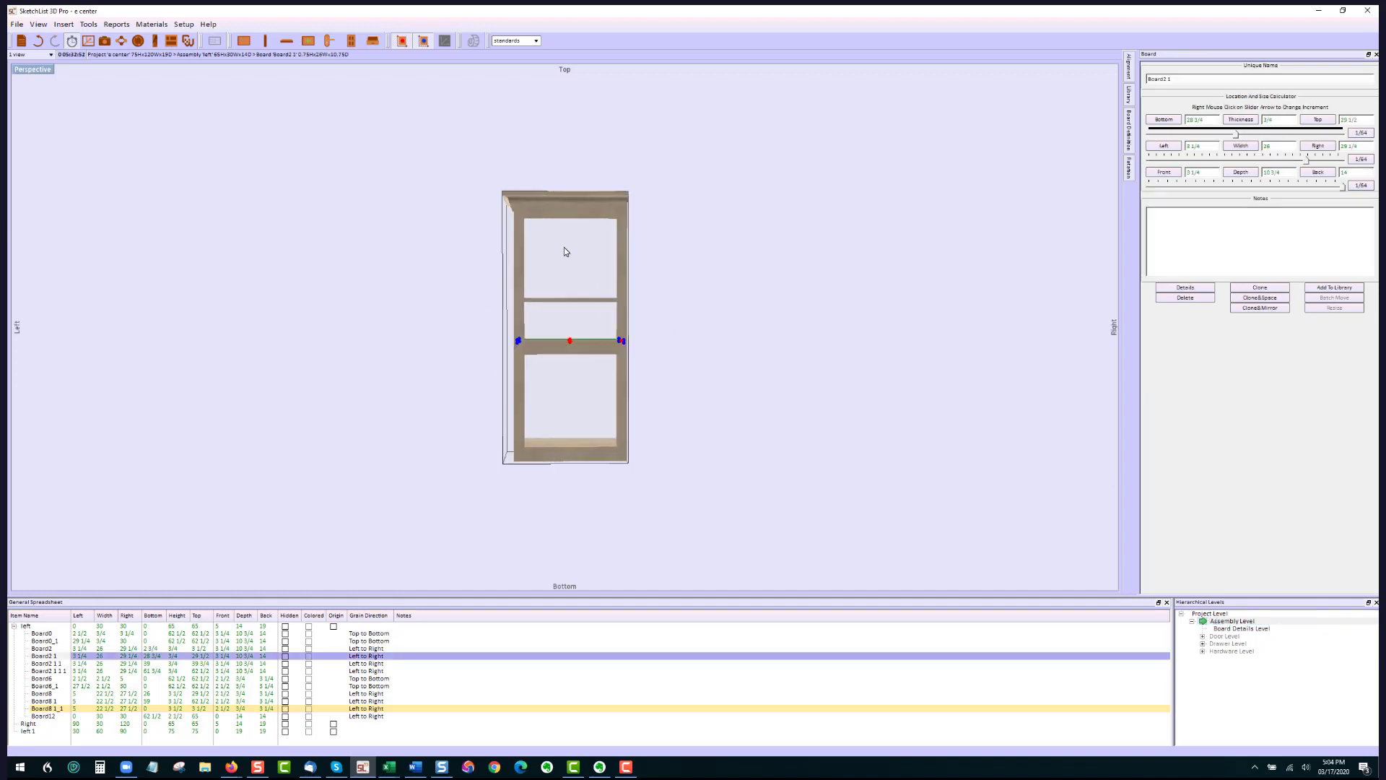
click(564, 247)
scroll(627, 407, up, 5)
drag(628, 407, 659, 418)
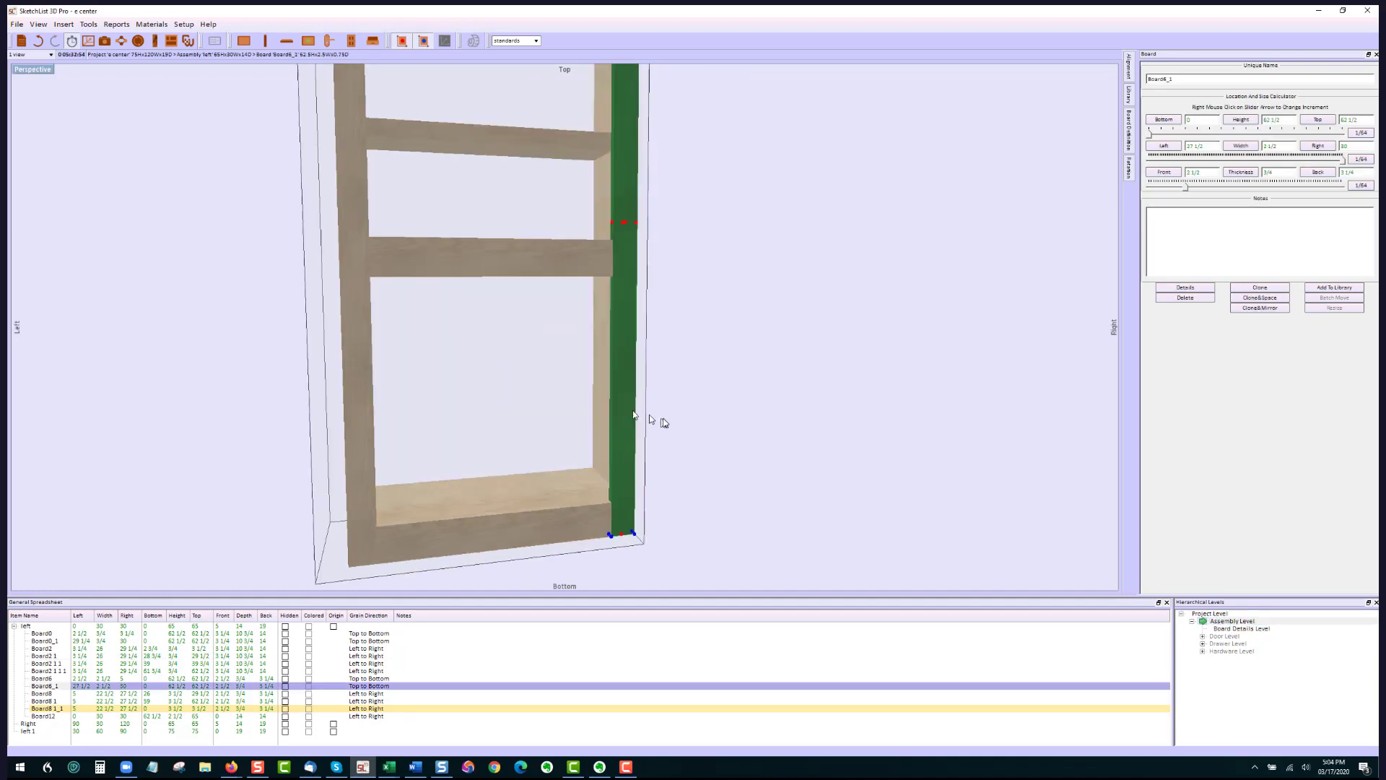
scroll(577, 354, down, 5)
click(566, 346)
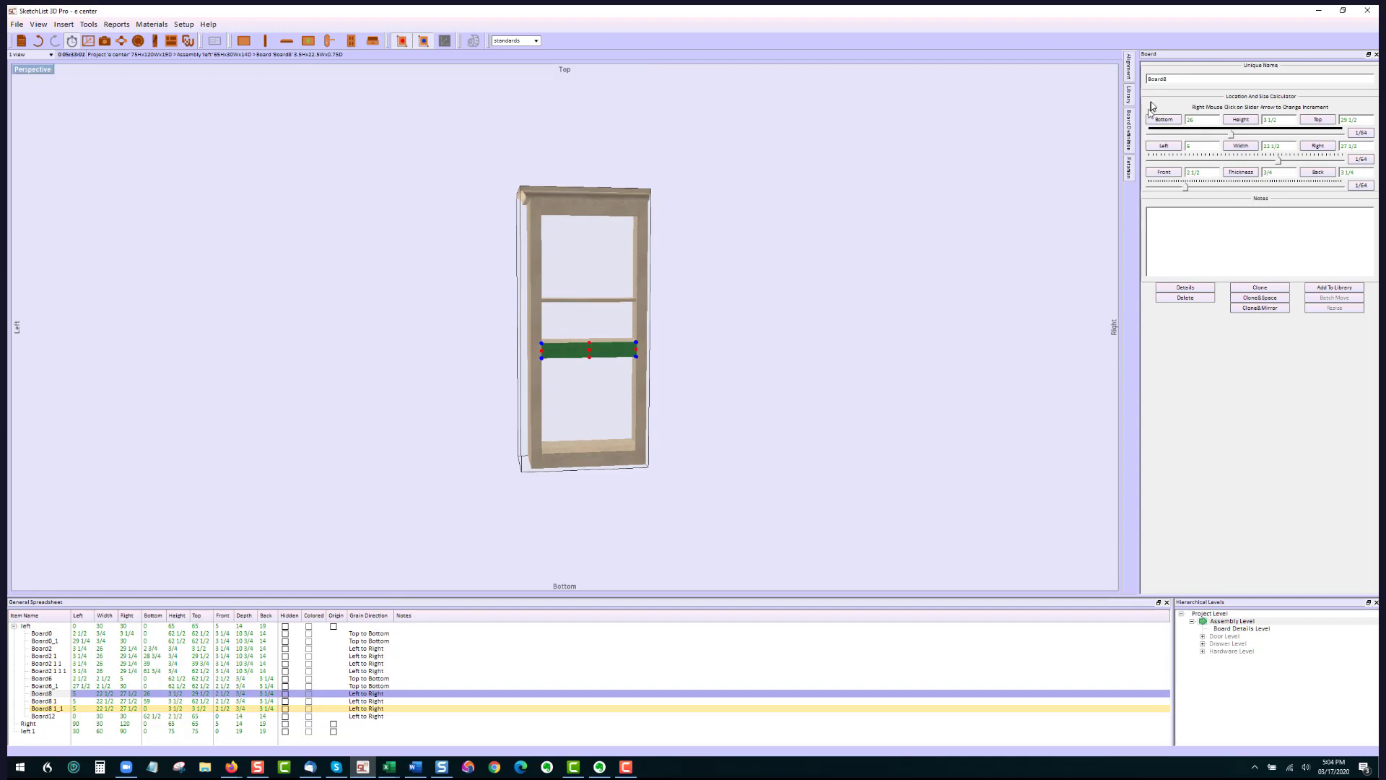
mouse_move(1133, 102)
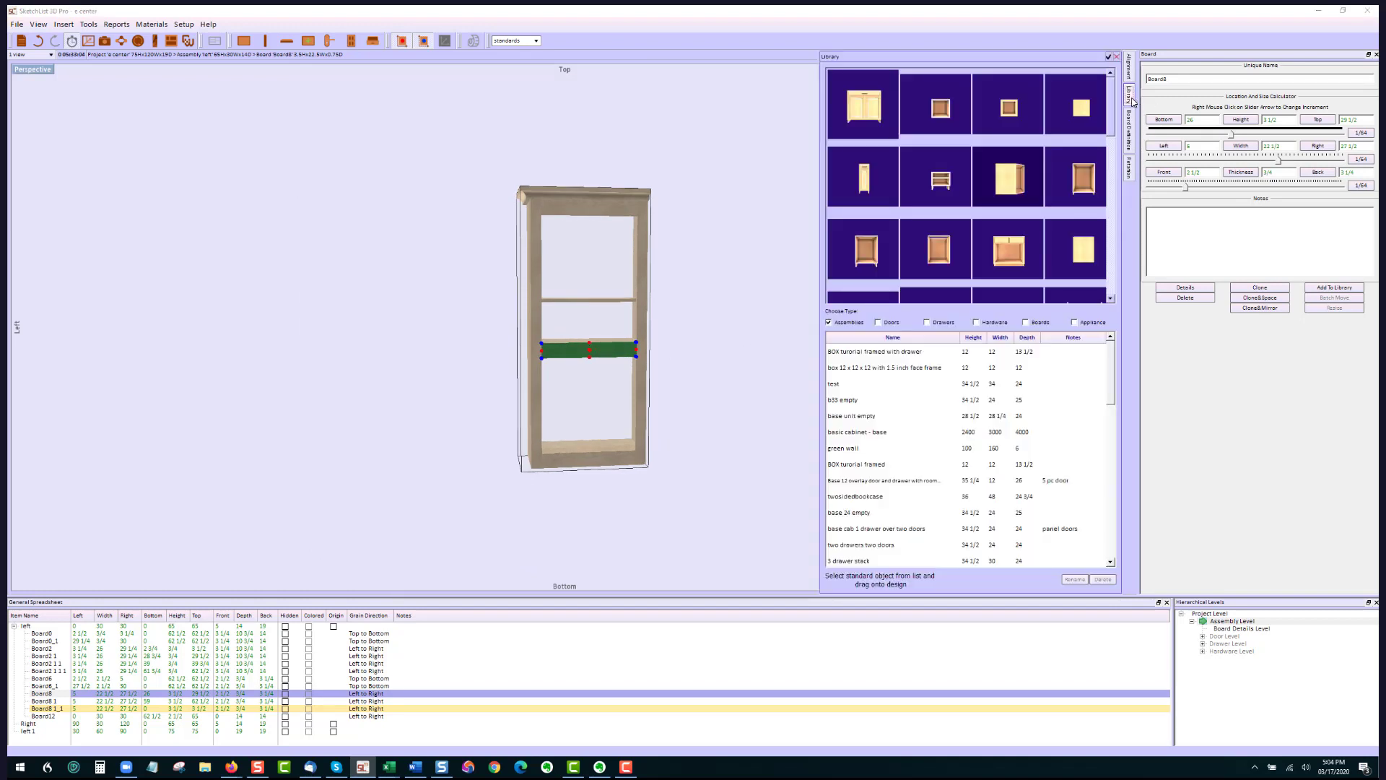
click(881, 323)
click(828, 323)
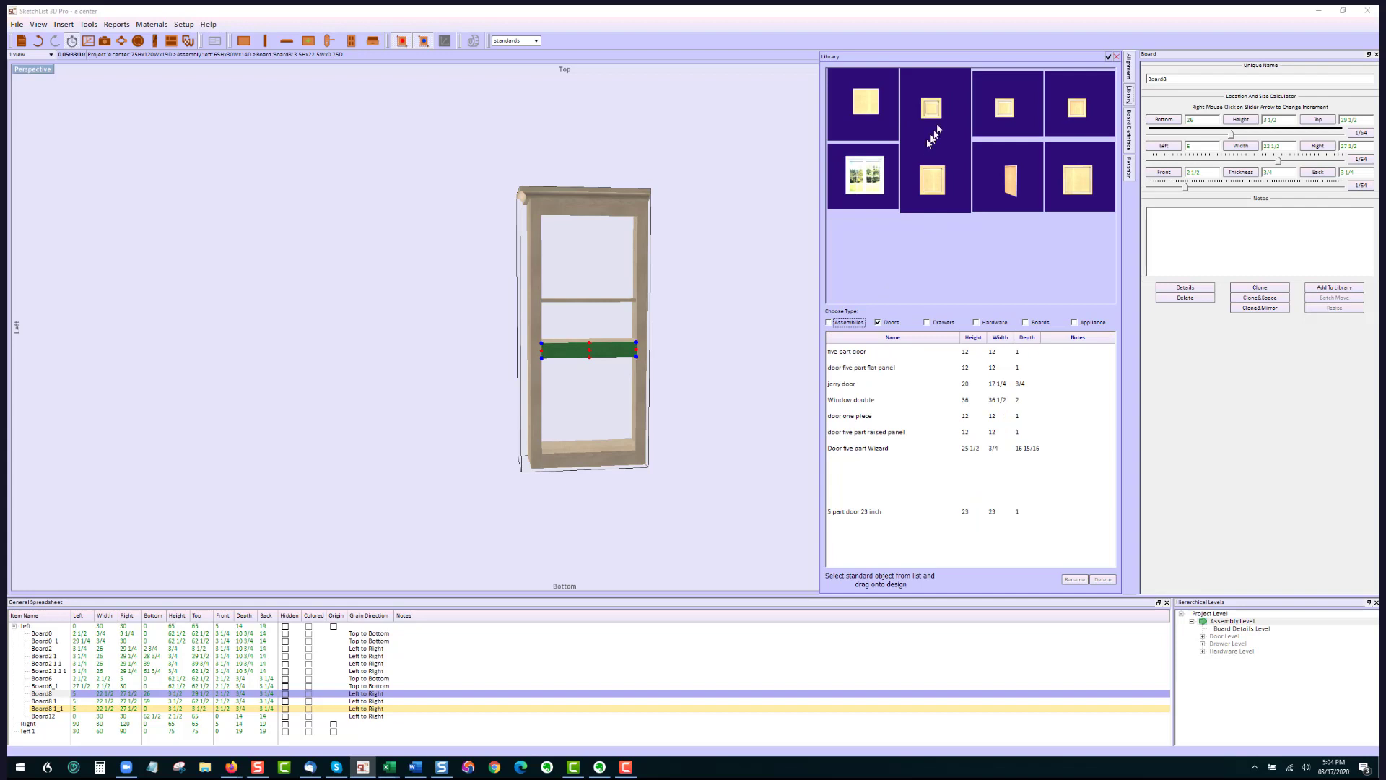
drag(935, 110, 585, 371)
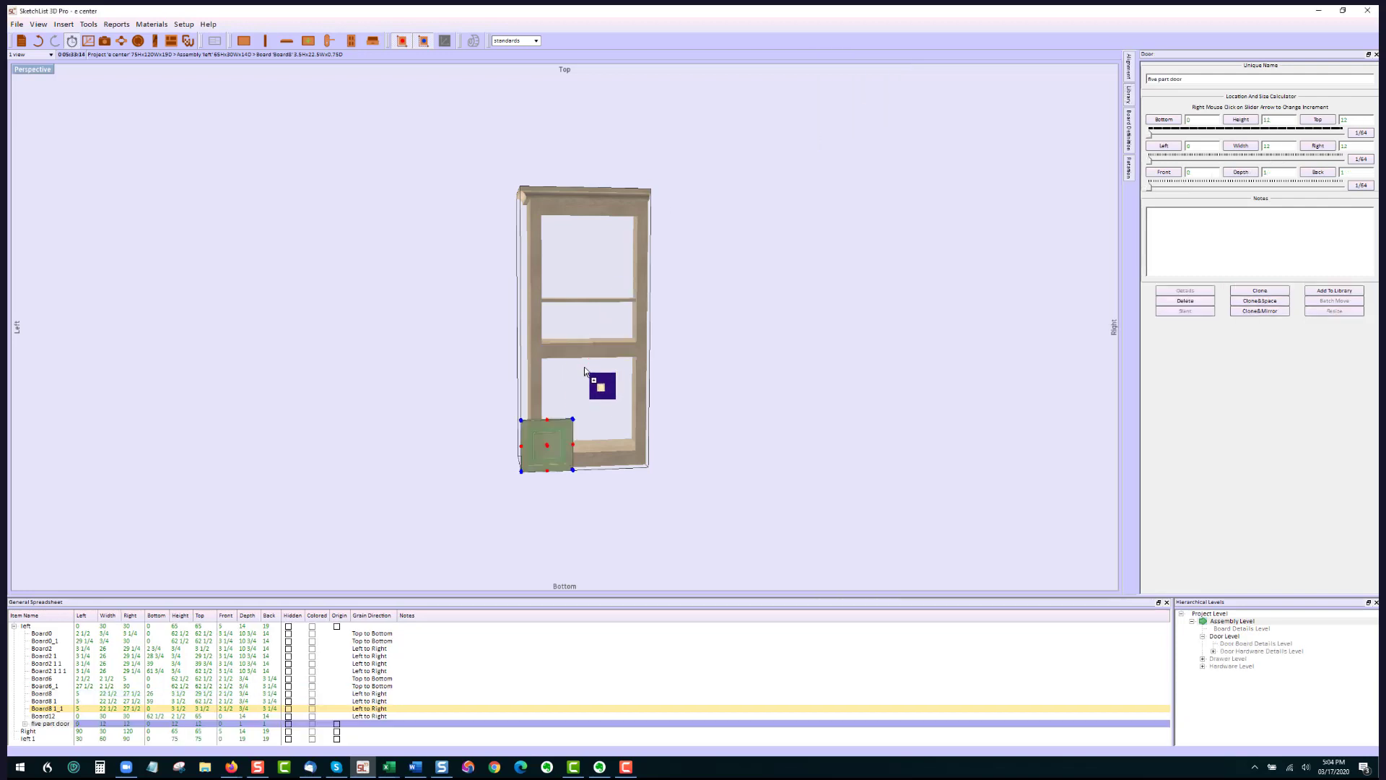
Copy the coordinates of the bottom face-frame rail's upper right front corner.
scroll(596, 405, up, 5)
drag(557, 471, 526, 476)
click(608, 520)
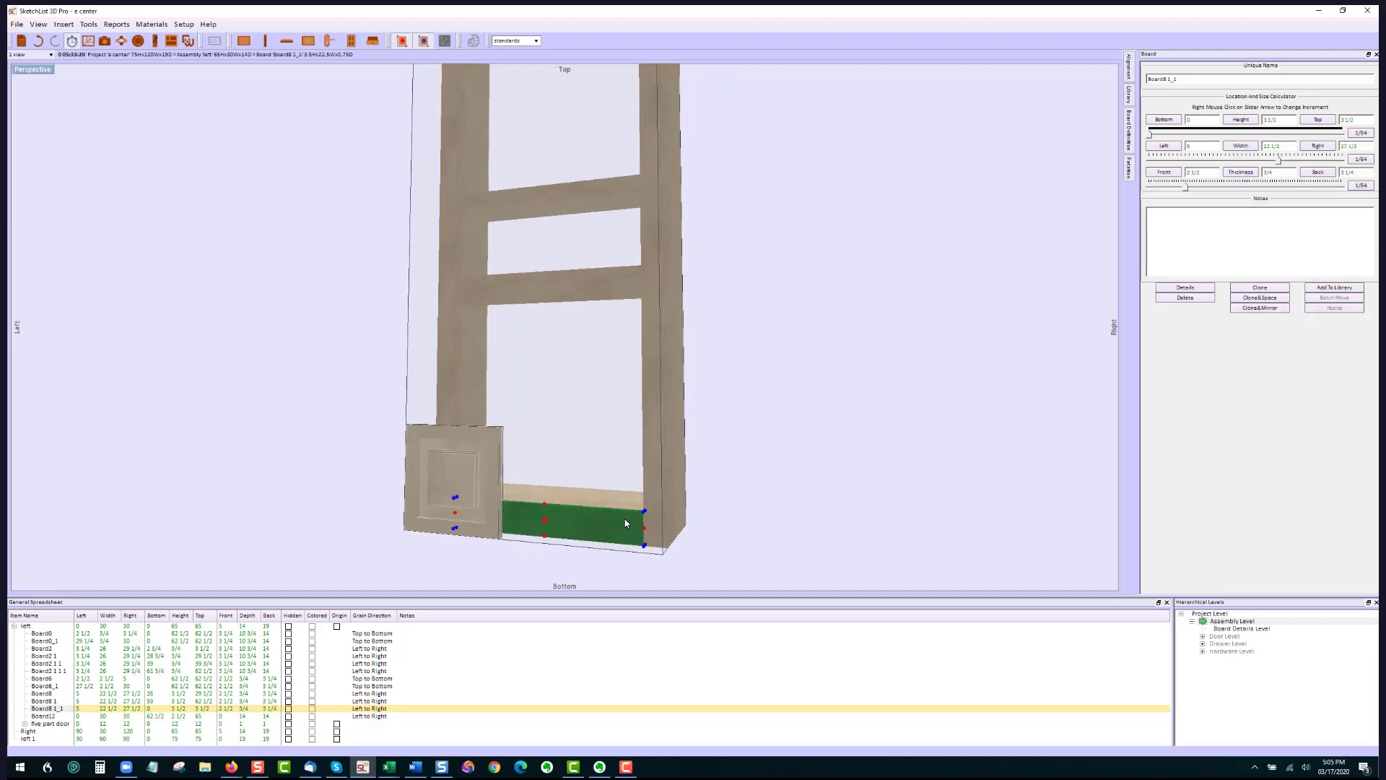
scroll(626, 522, down, 2)
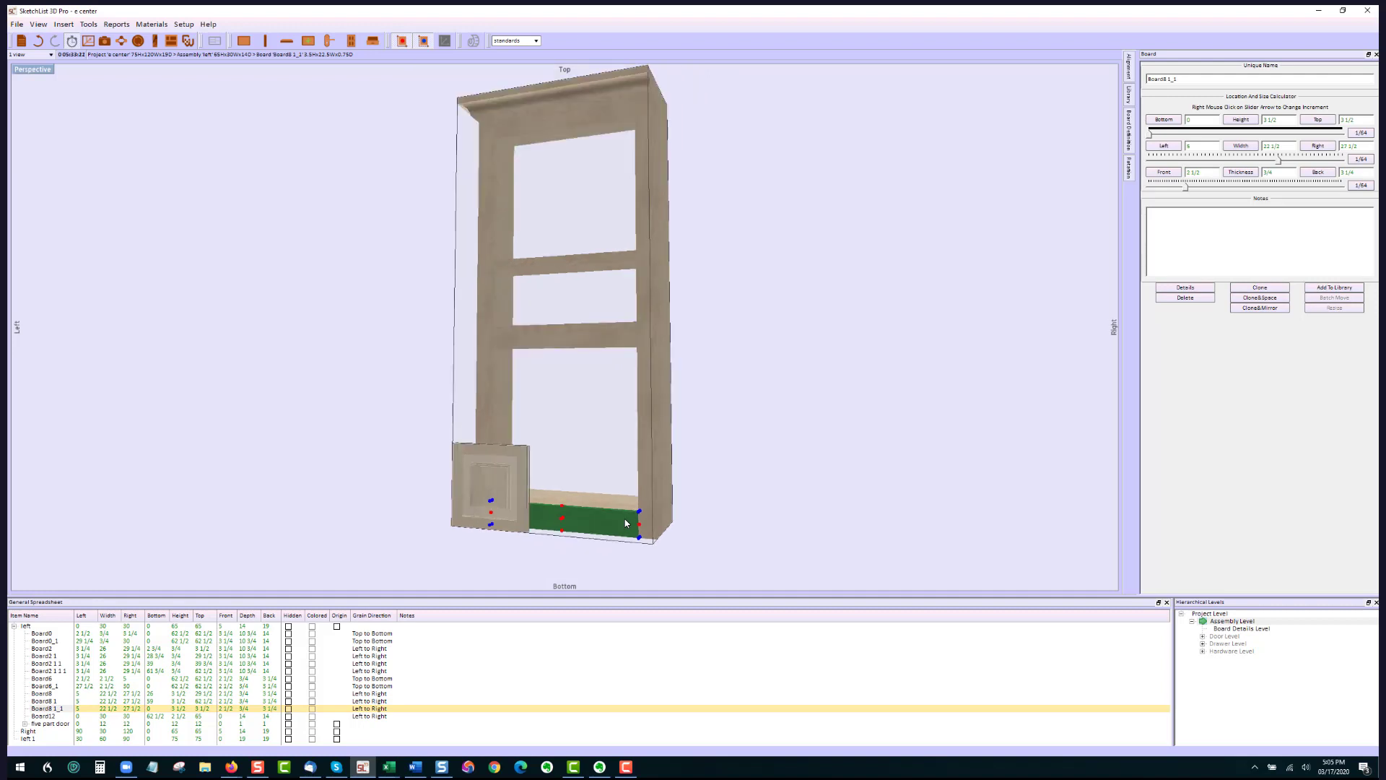
scroll(625, 523, up, 3)
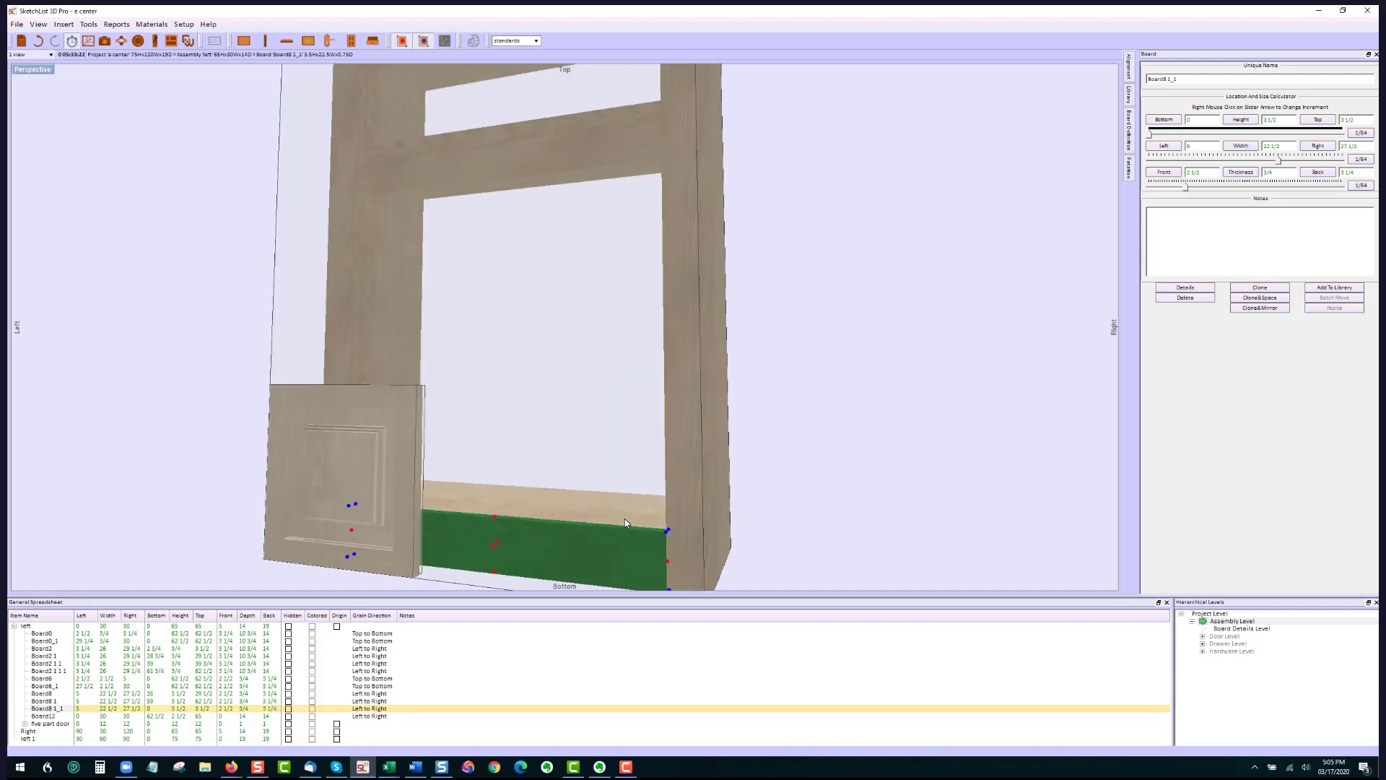
right_click(666, 532)
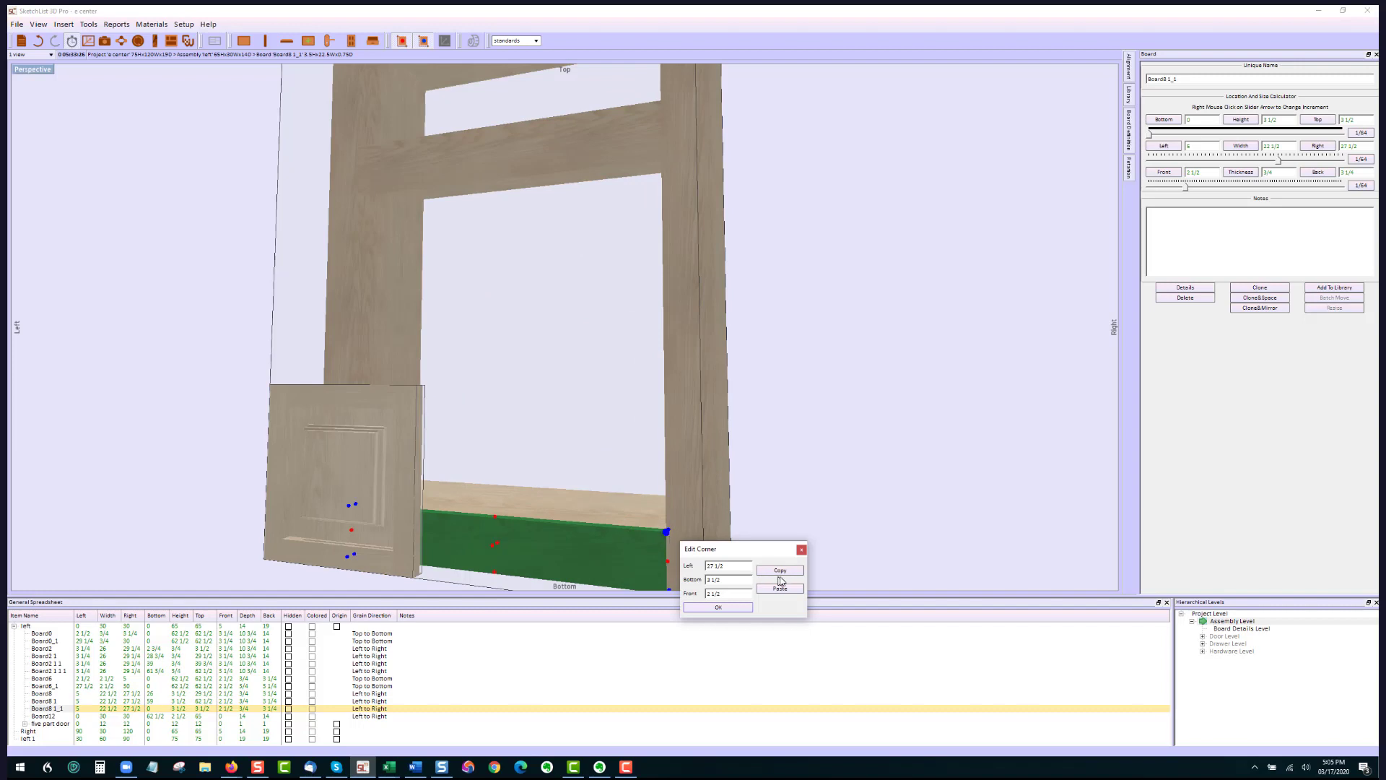
click(719, 607)
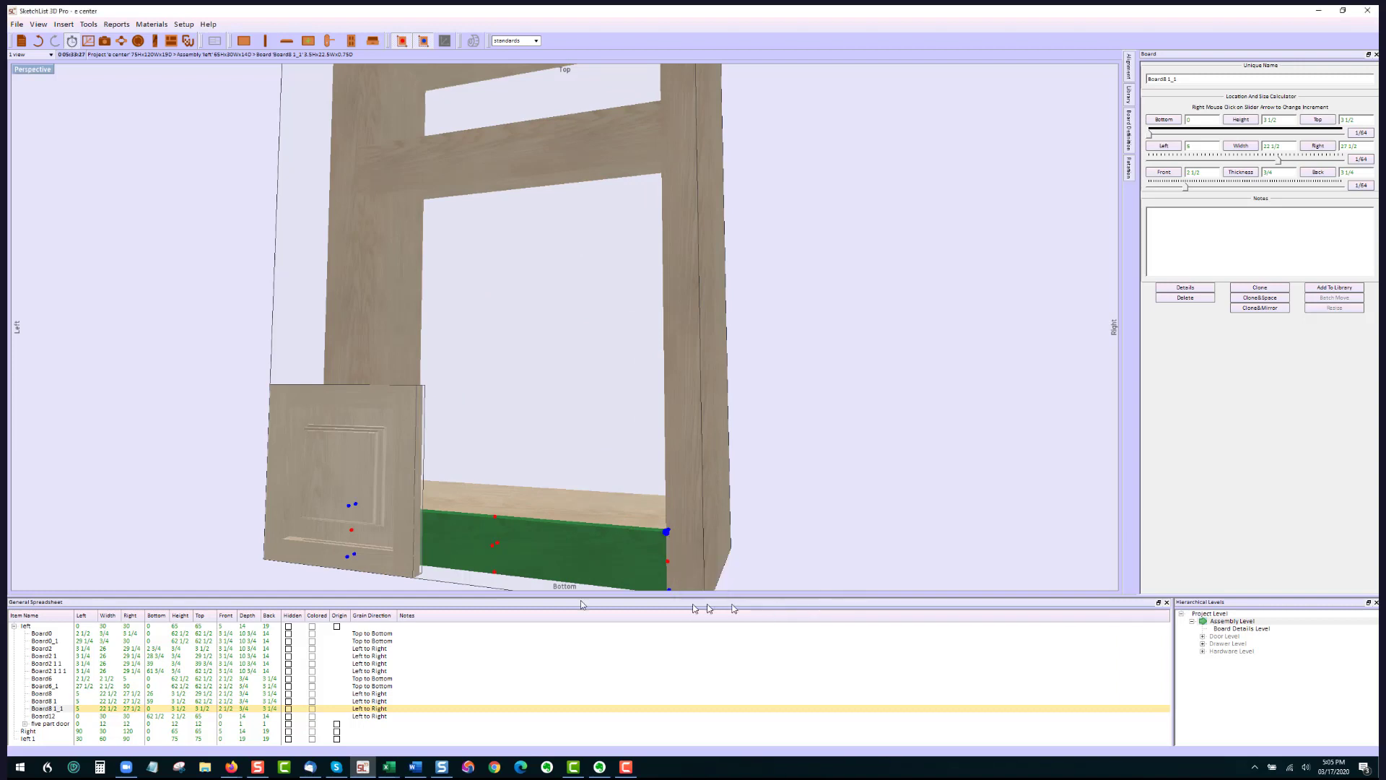
Move the five part door by pasting the copied coordinates onto its lower right front corner.
click(379, 501)
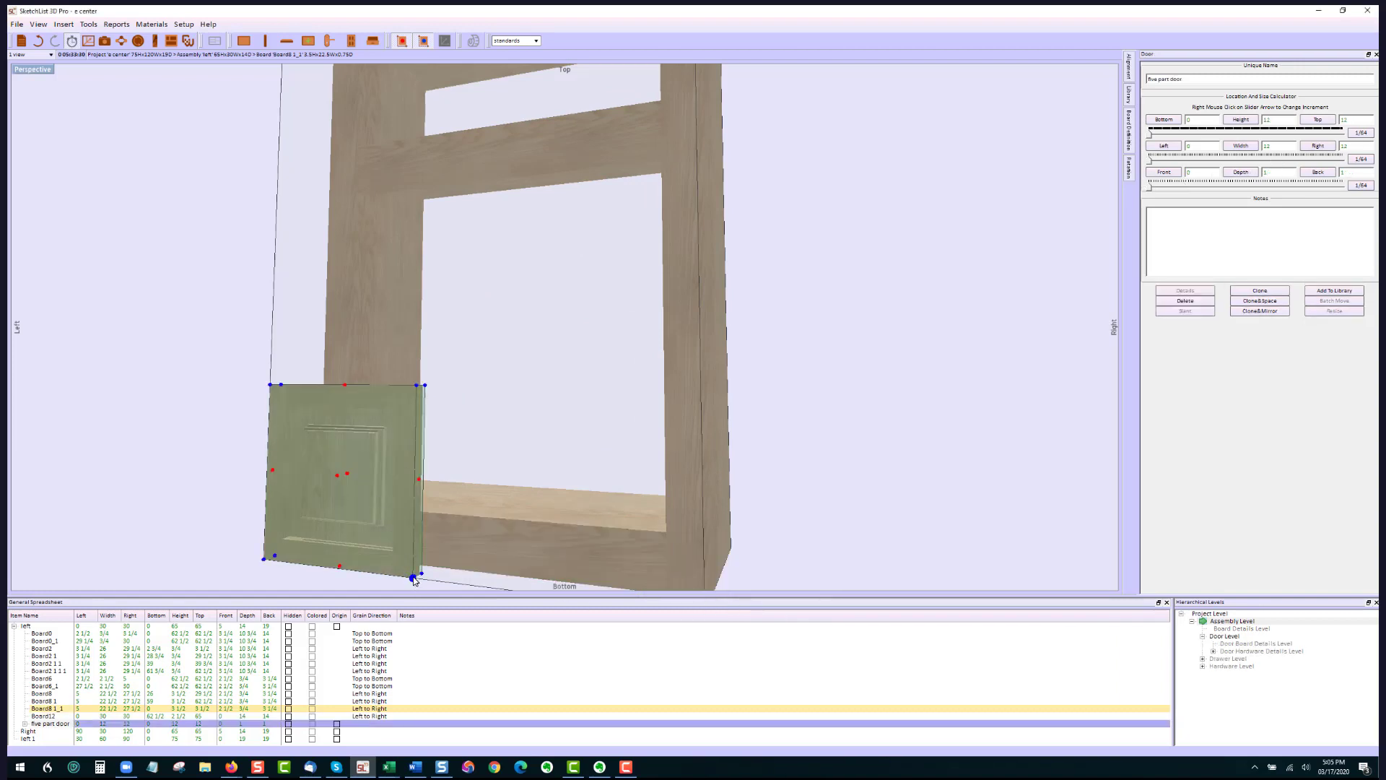
right_click(413, 579)
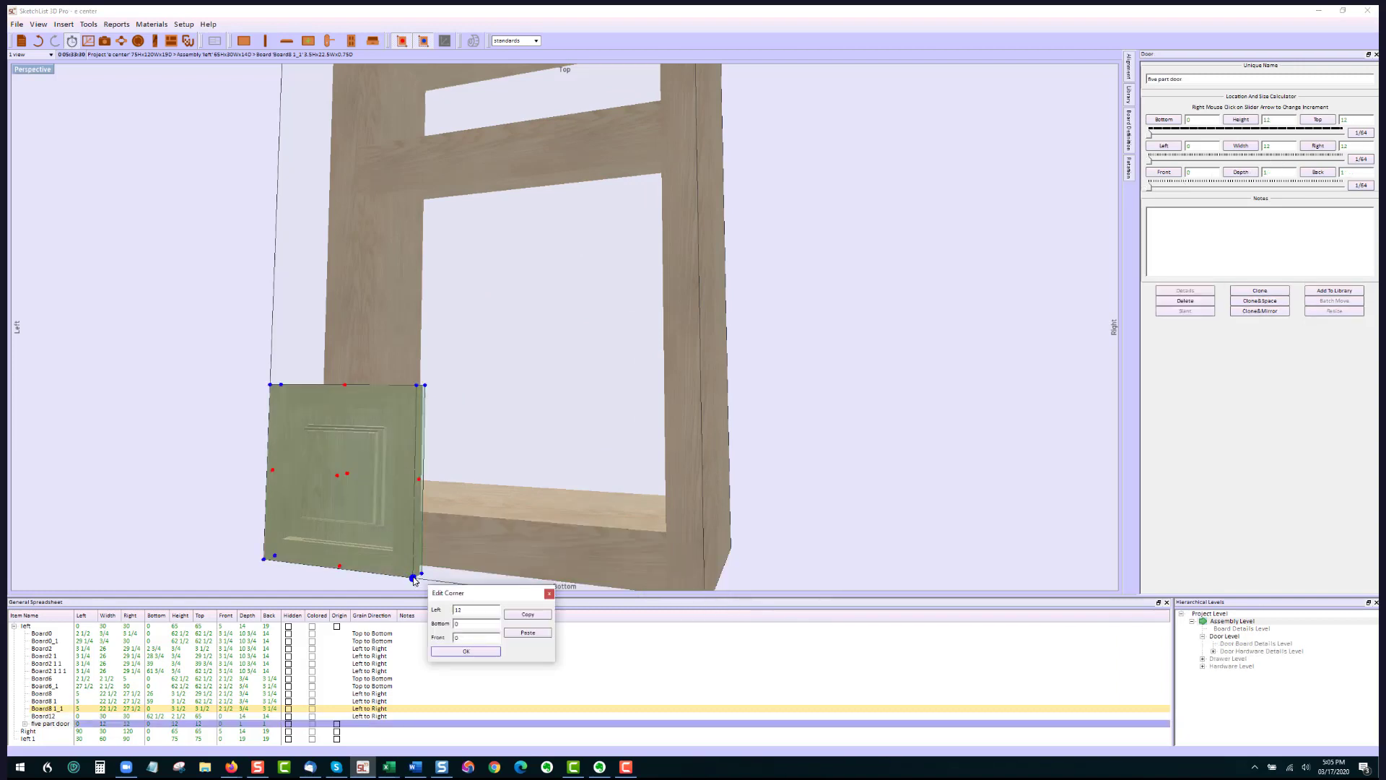
click(465, 651)
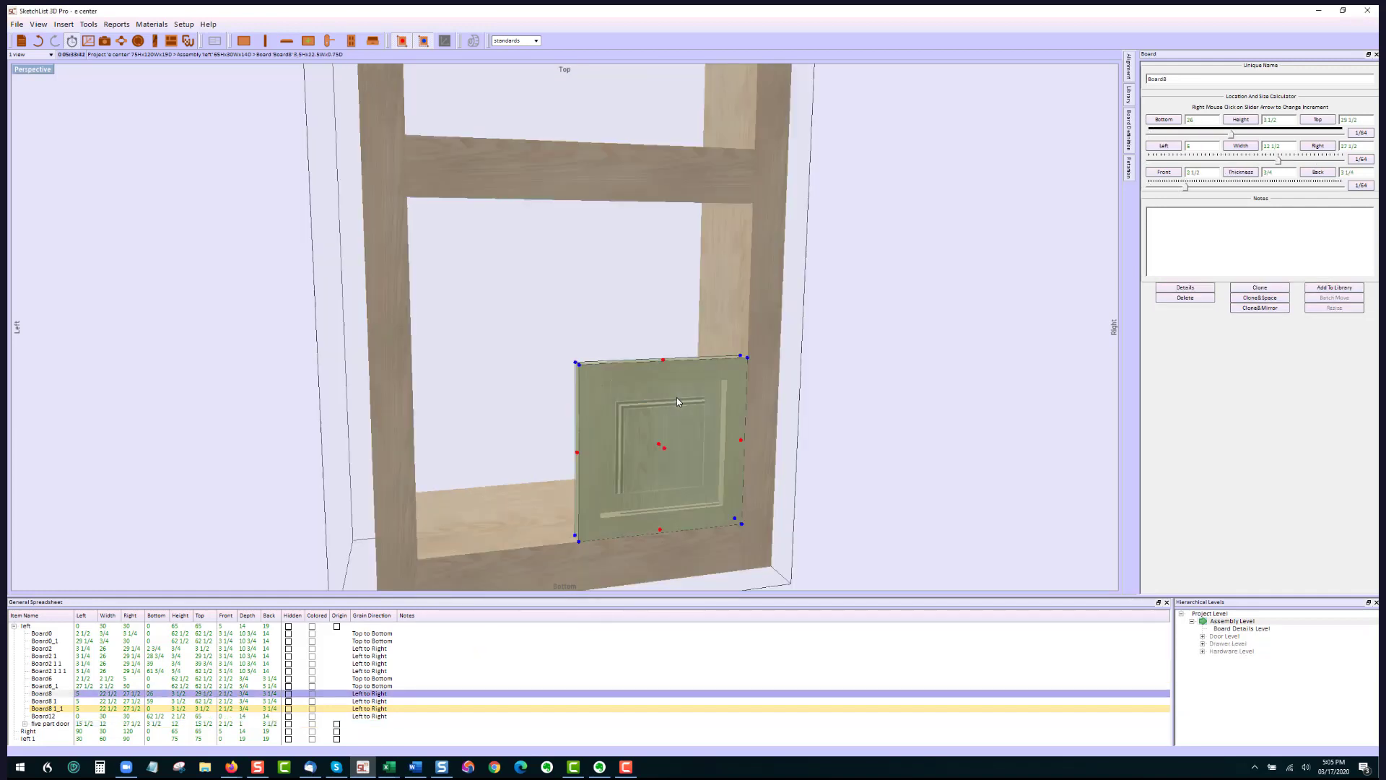
Check the lower edge of the rail above the opening and resize the door upward to a top of 26.
click(657, 186)
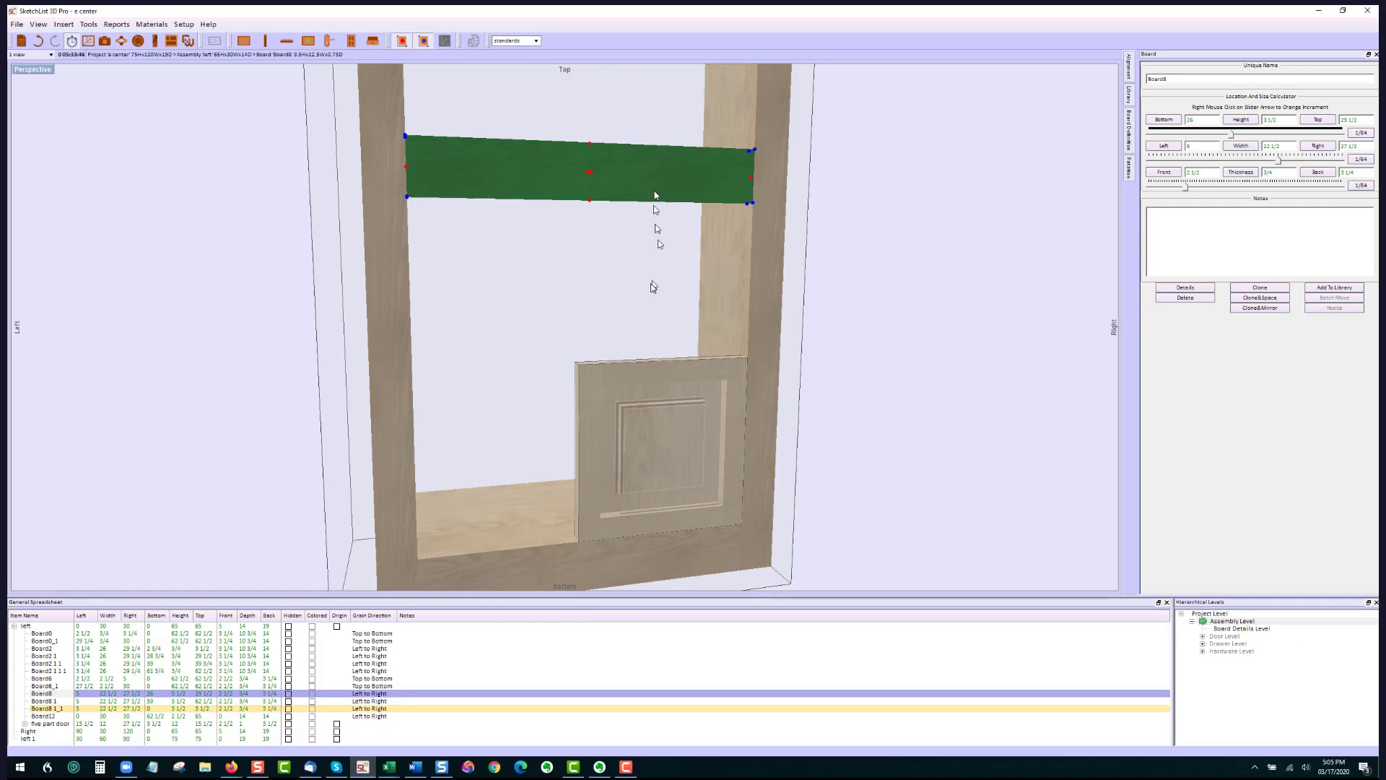
click(668, 361)
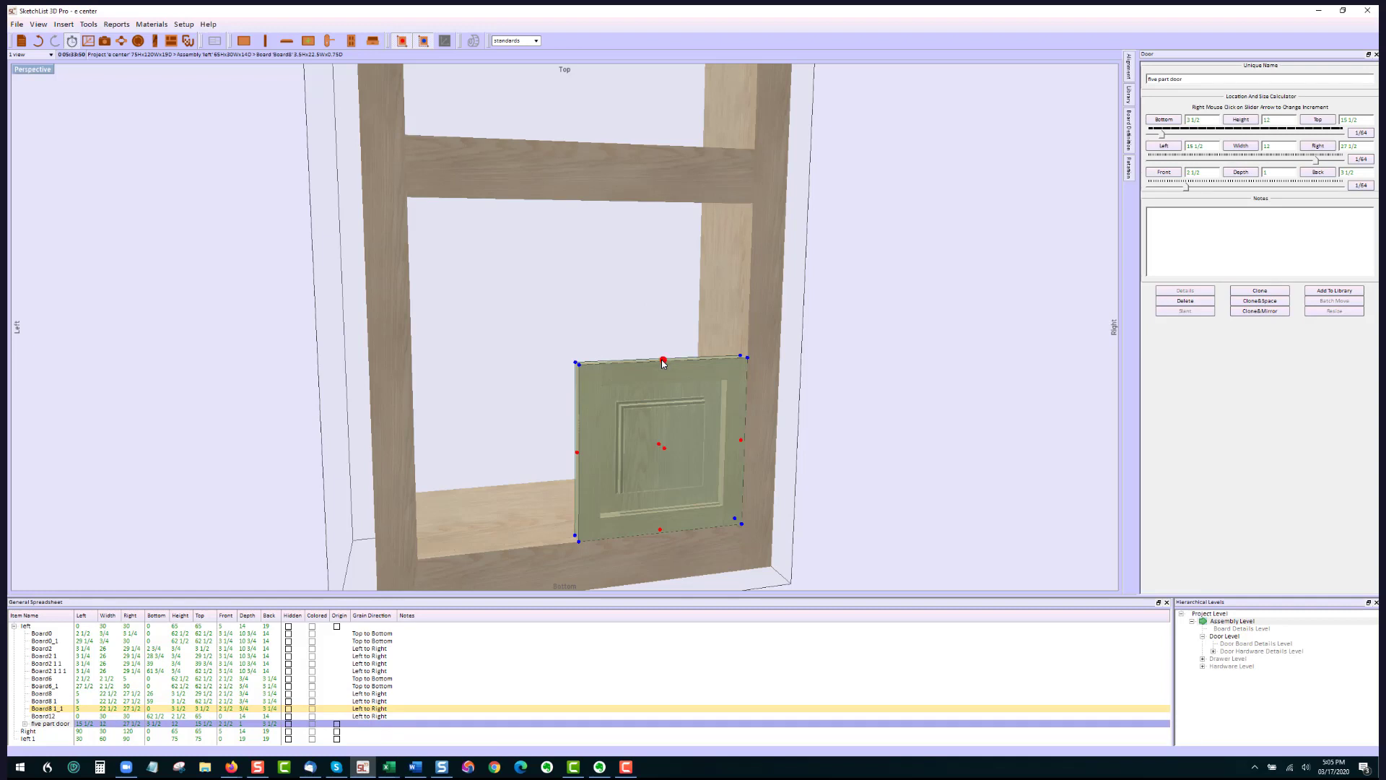
double_click(663, 361)
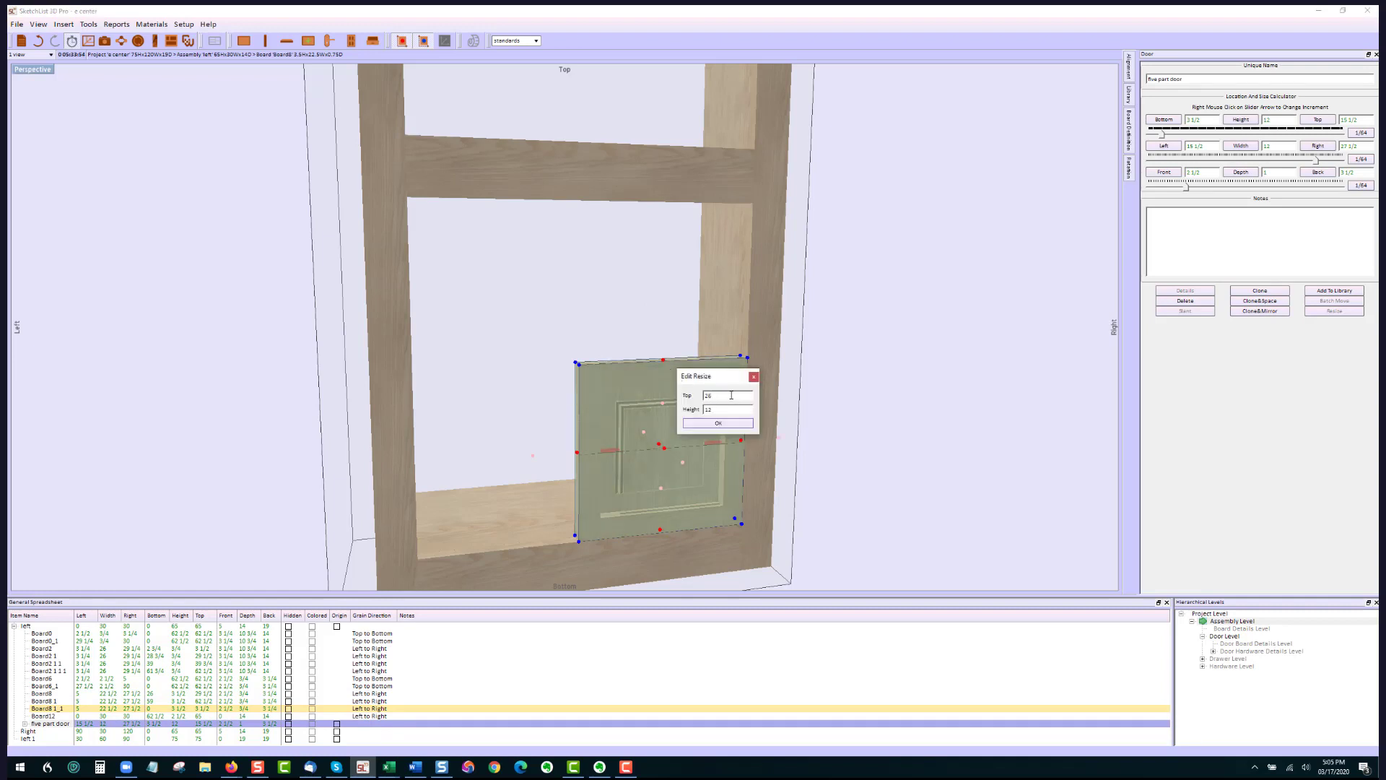
click(714, 425)
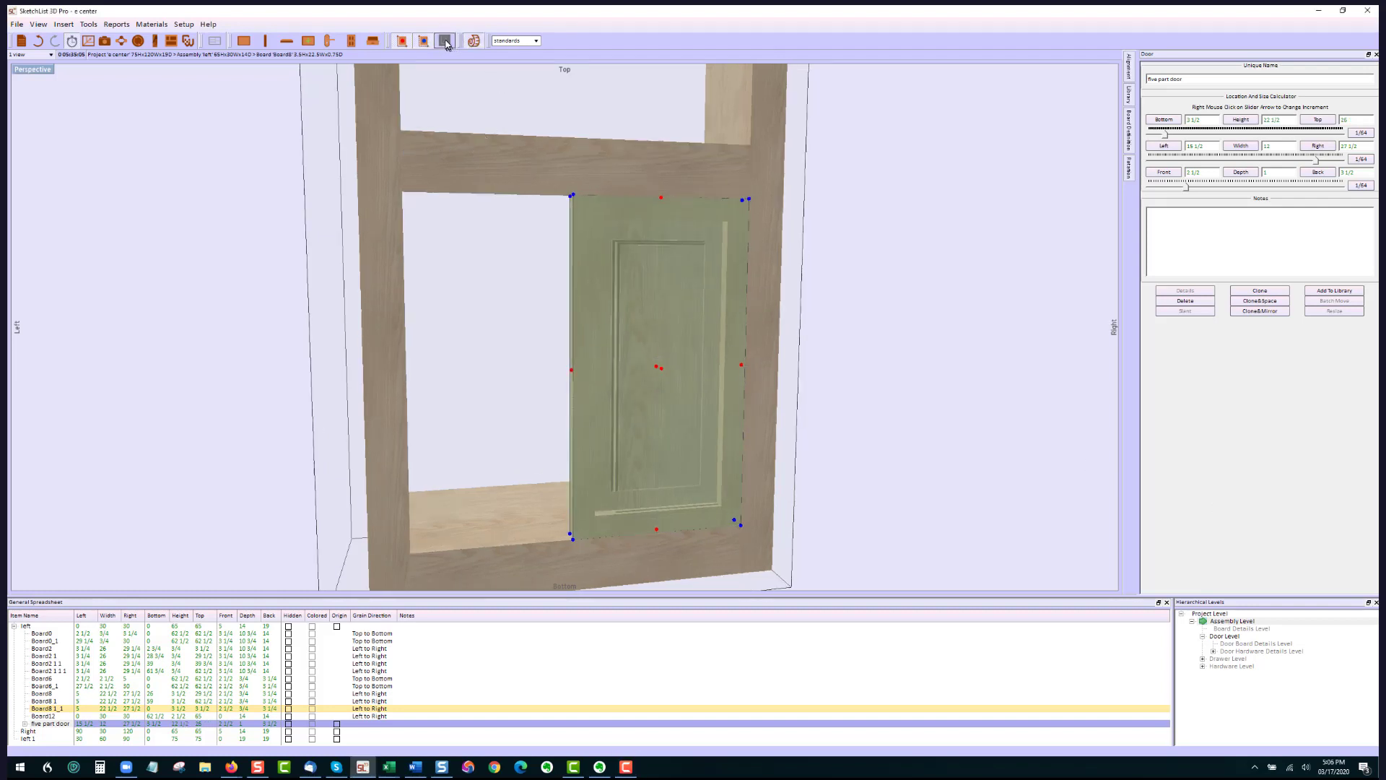
Measure the opening's width between the two face-frame stiles with the tape measure.
click(476, 43)
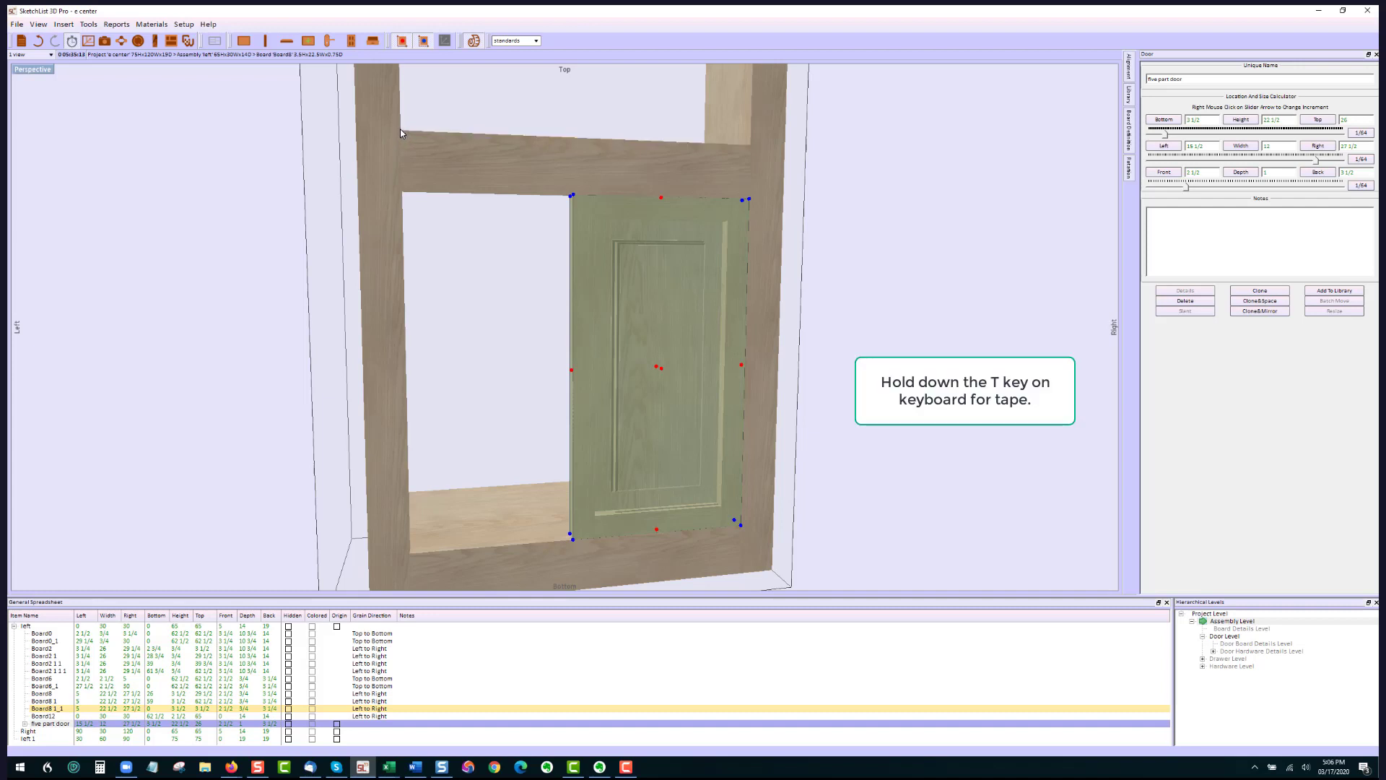
key(t)
drag(401, 131, 751, 147)
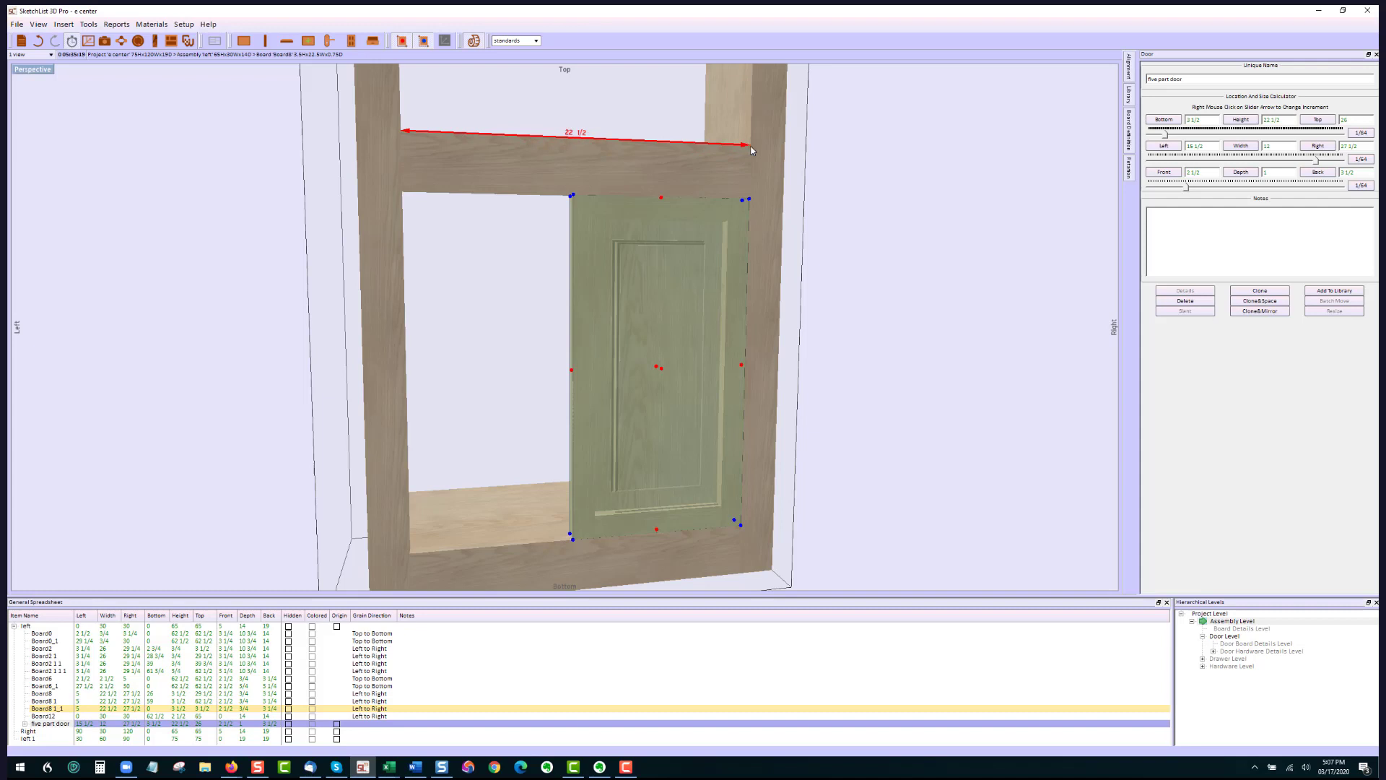
click(675, 263)
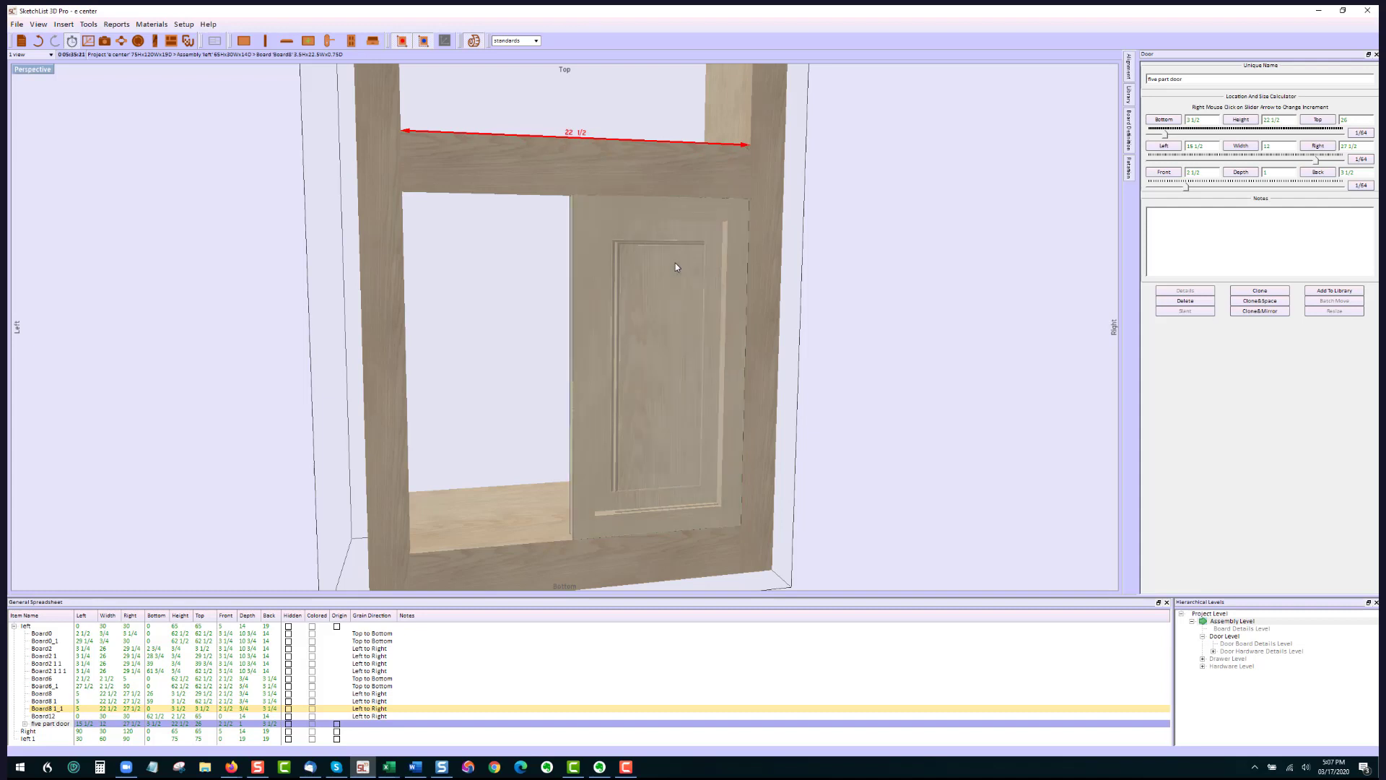
Resize the five part door from its left edge to a width of 11.25.
click(669, 274)
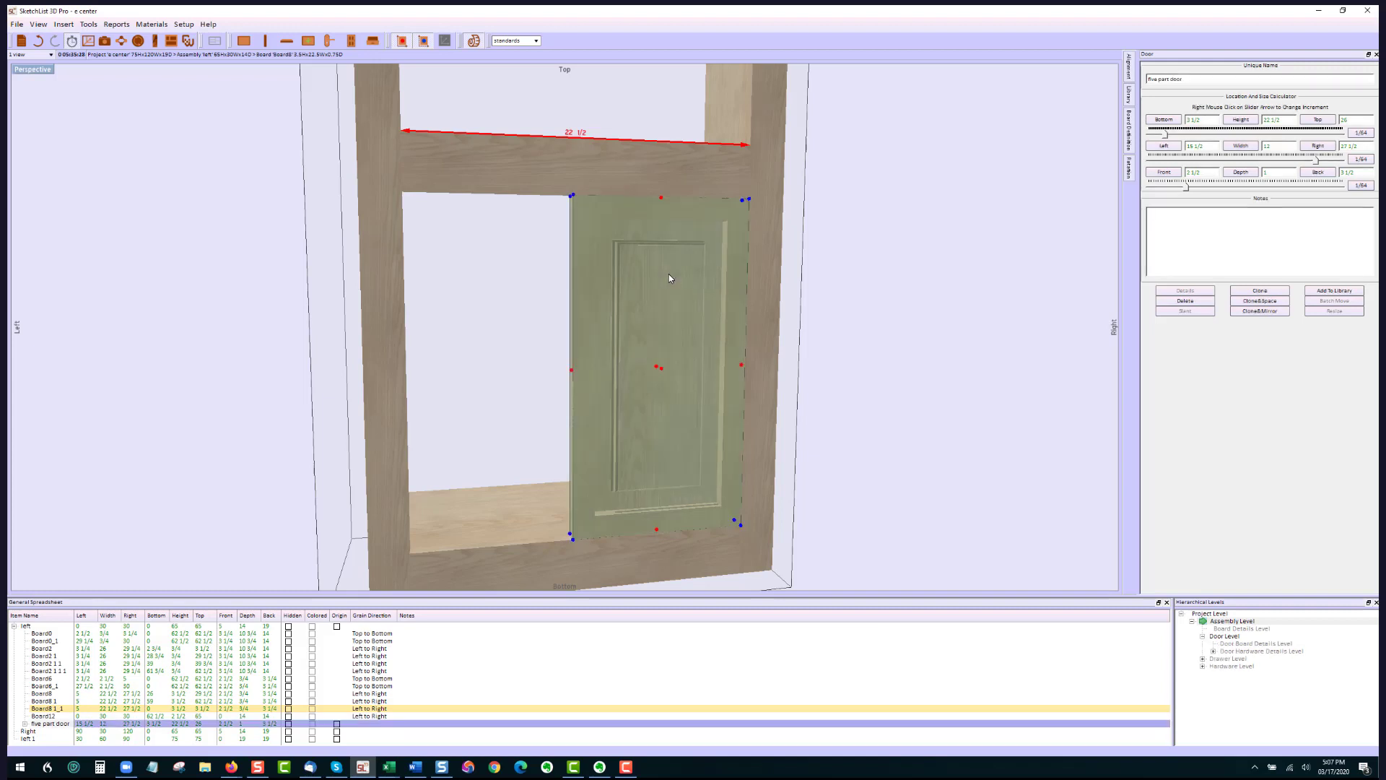
right_click(572, 371)
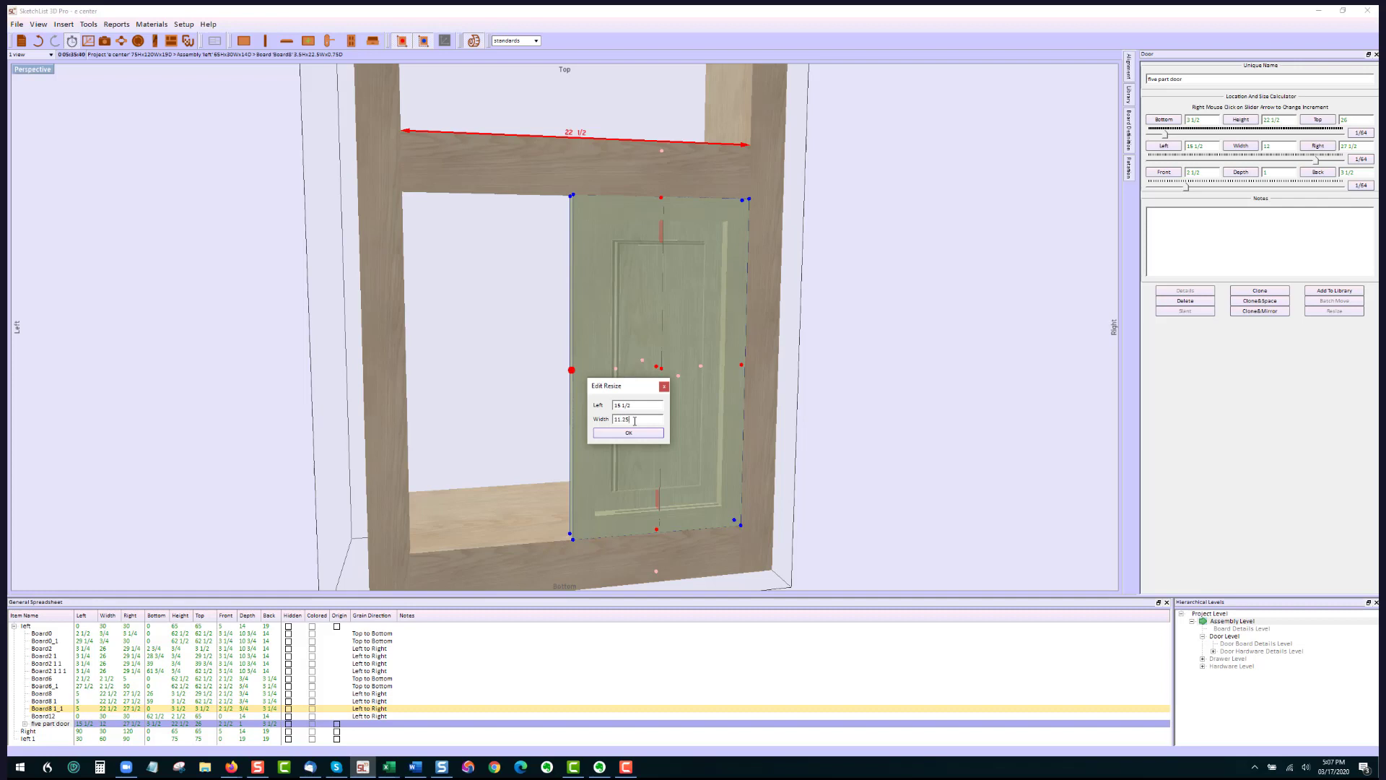
key(Return)
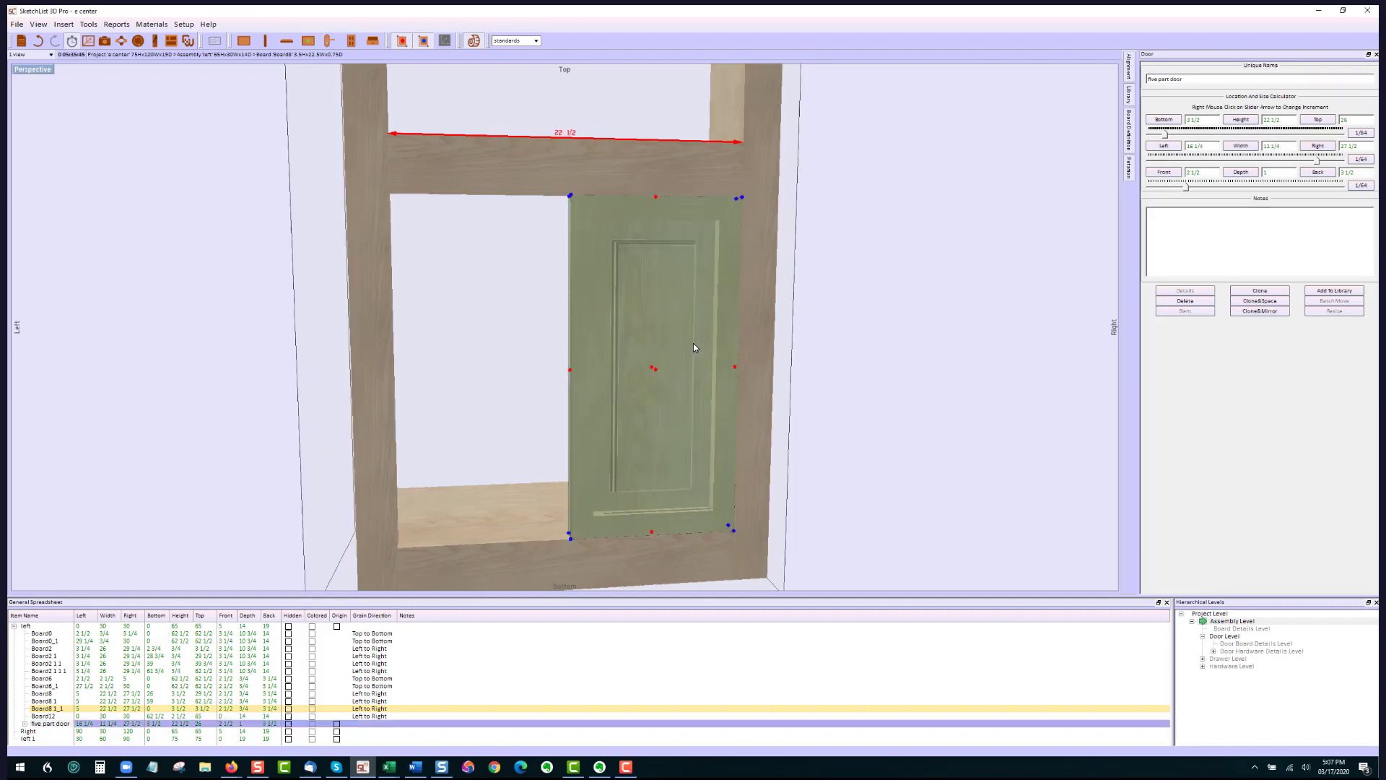
Clone the door and align one of the two doors against the inner edge of the left stile.
click(1276, 294)
click(376, 288)
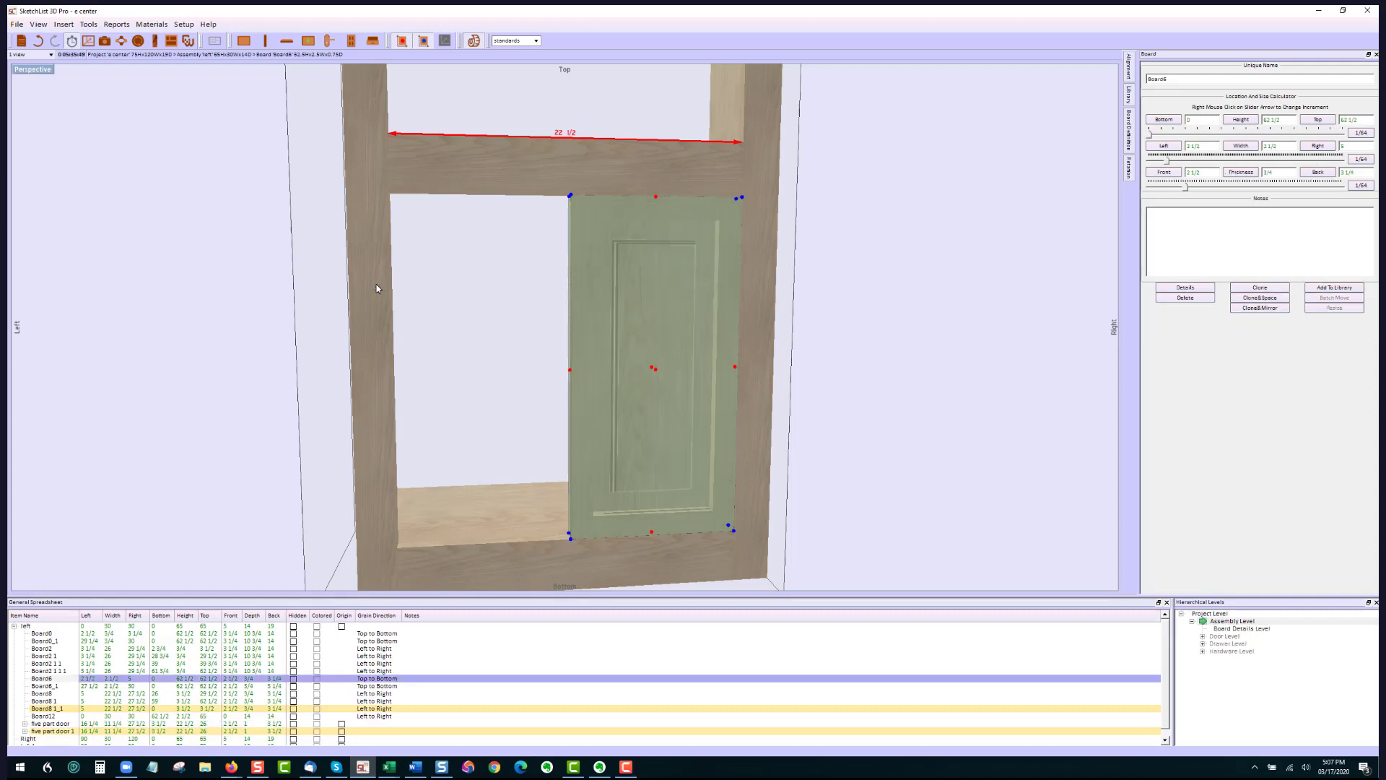
click(573, 318)
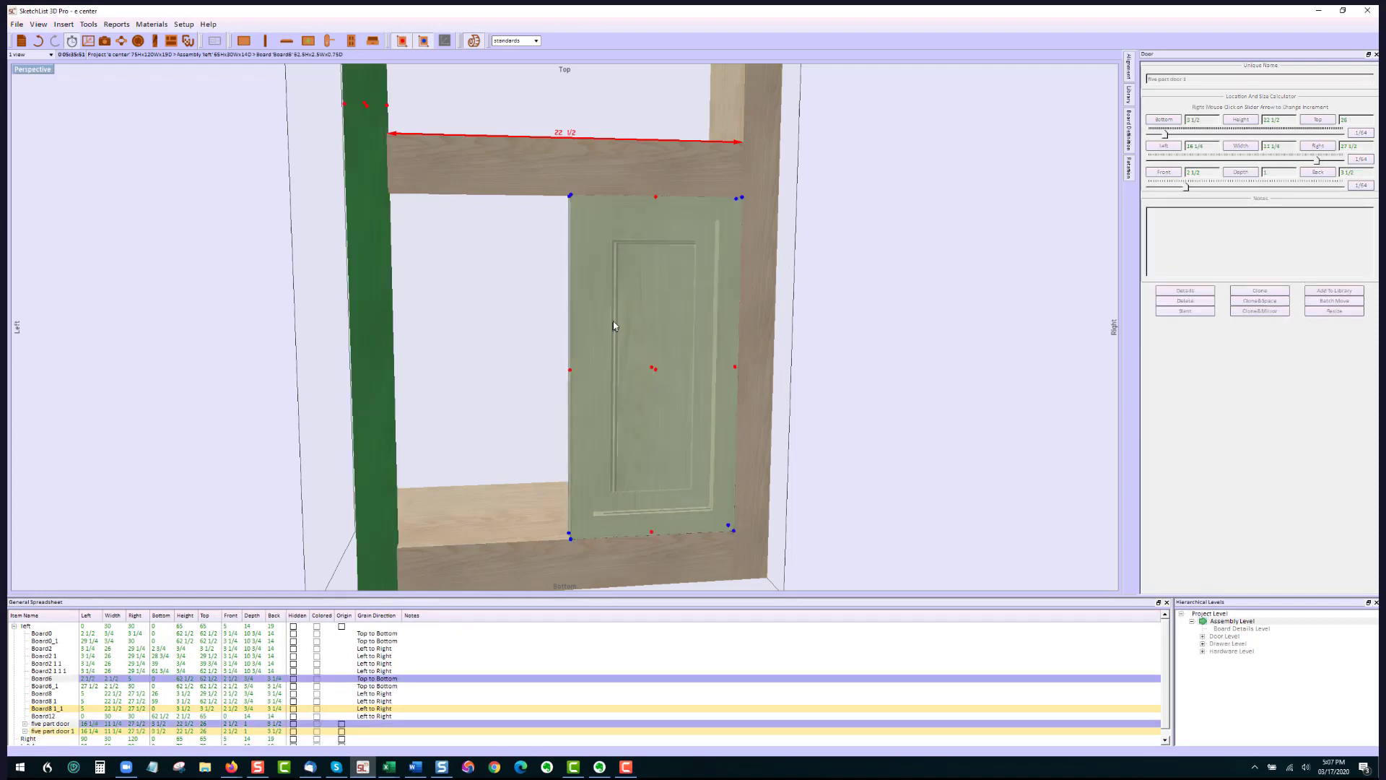
click(1130, 68)
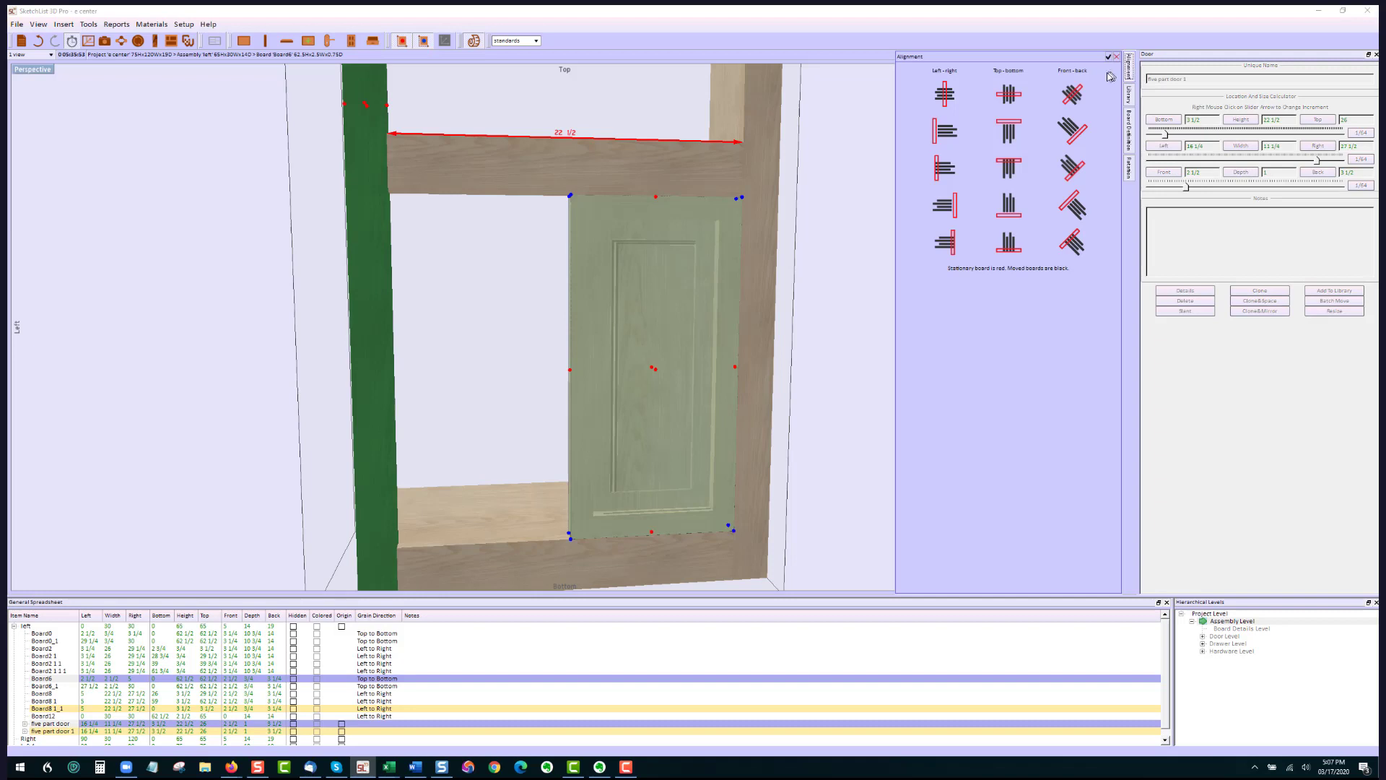
click(939, 126)
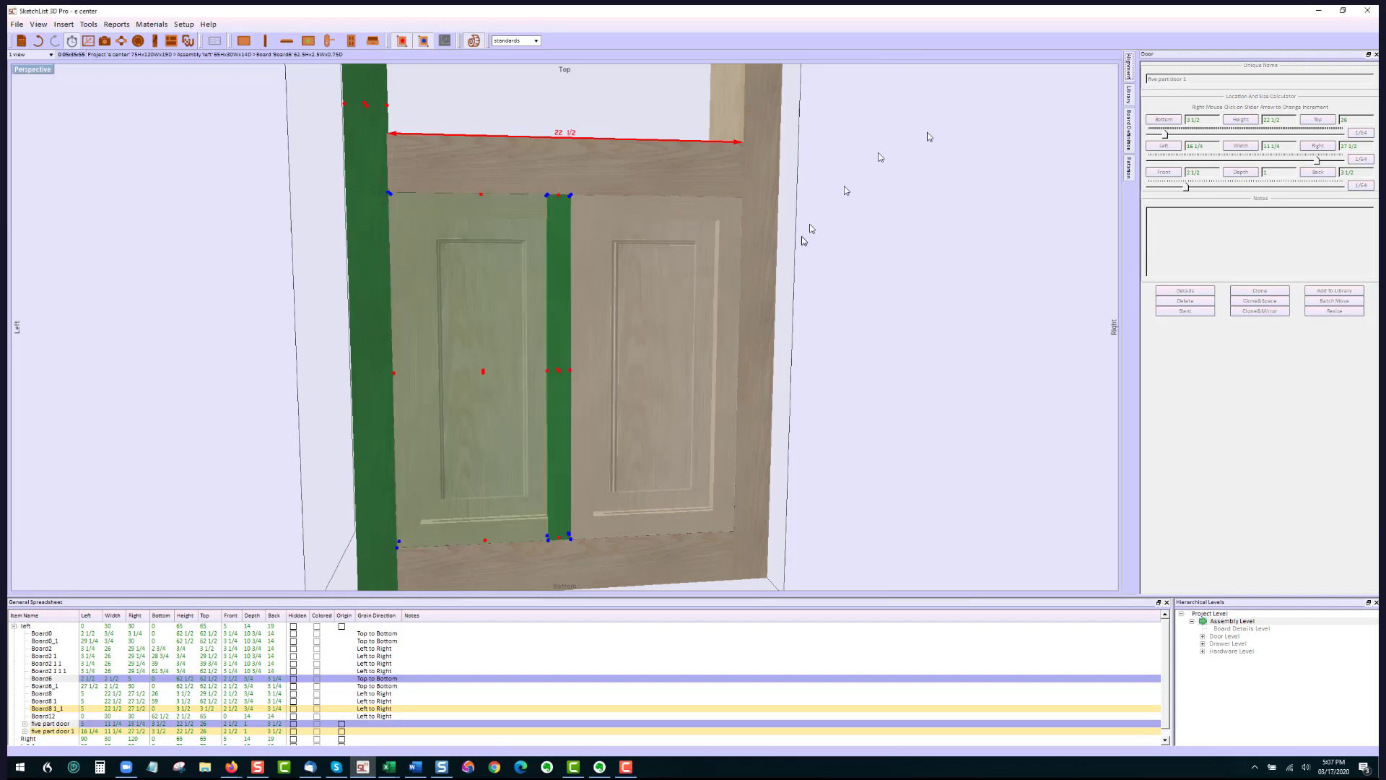
Return to the project level and make a cloned and mirrored copy of the left bookcase assembly.
middle_drag(688, 275, 734, 310)
scroll(734, 310, down, 5)
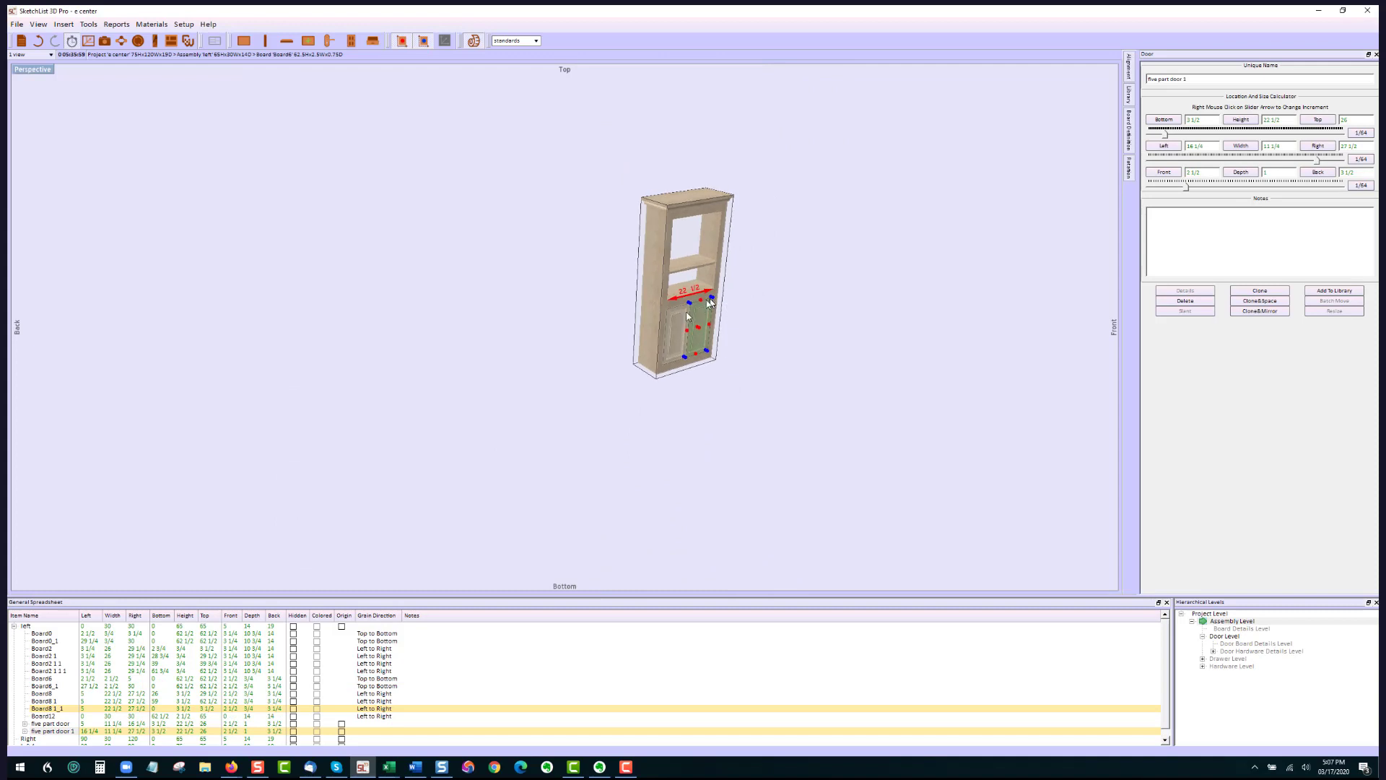
right_drag(726, 305, 597, 344)
click(405, 368)
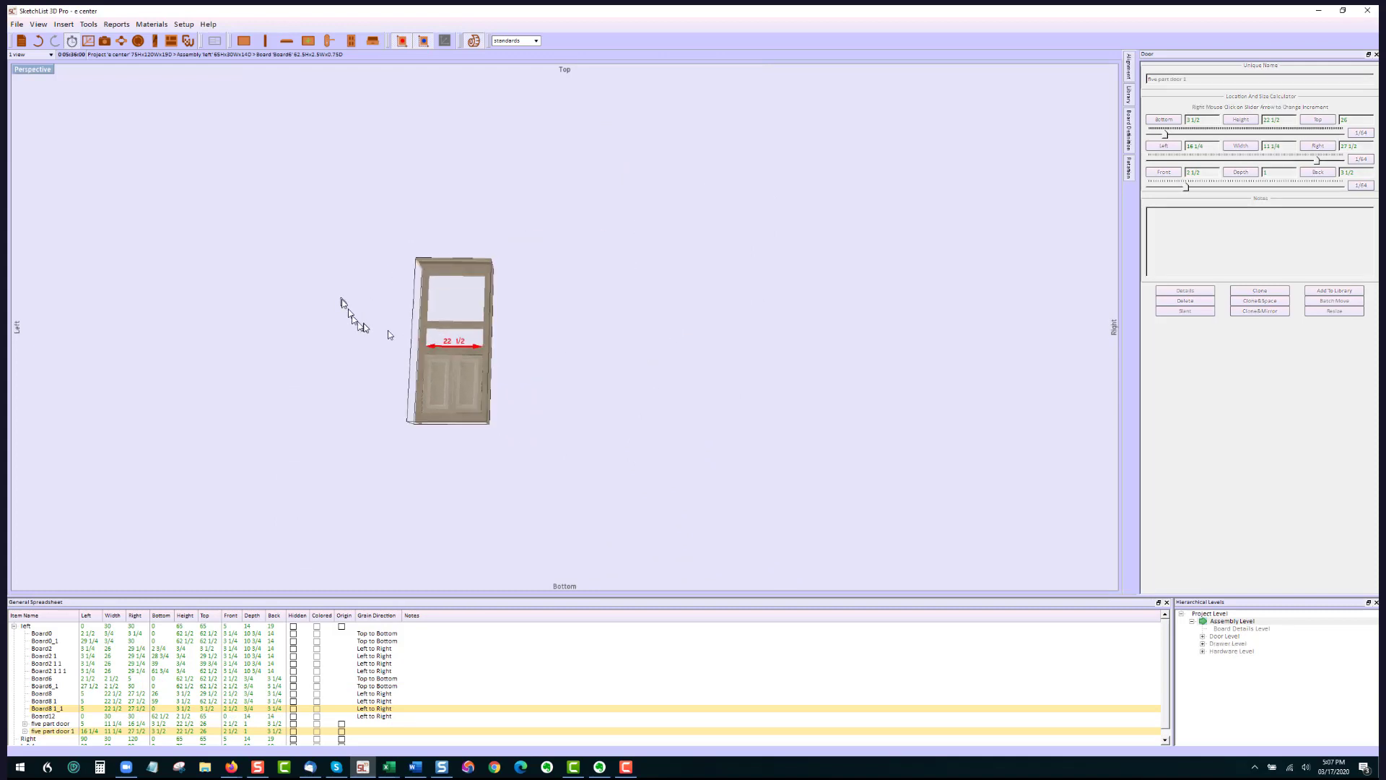
click(431, 367)
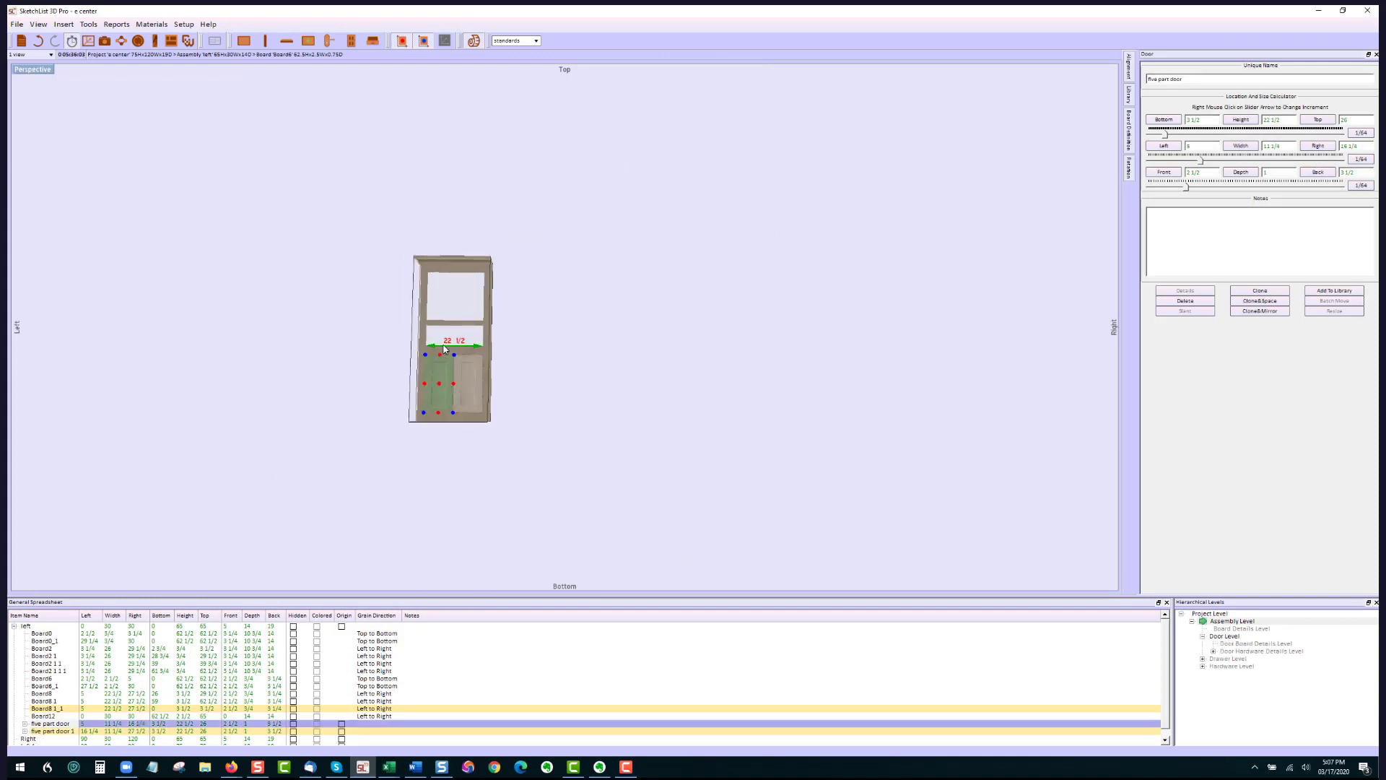
click(1209, 613)
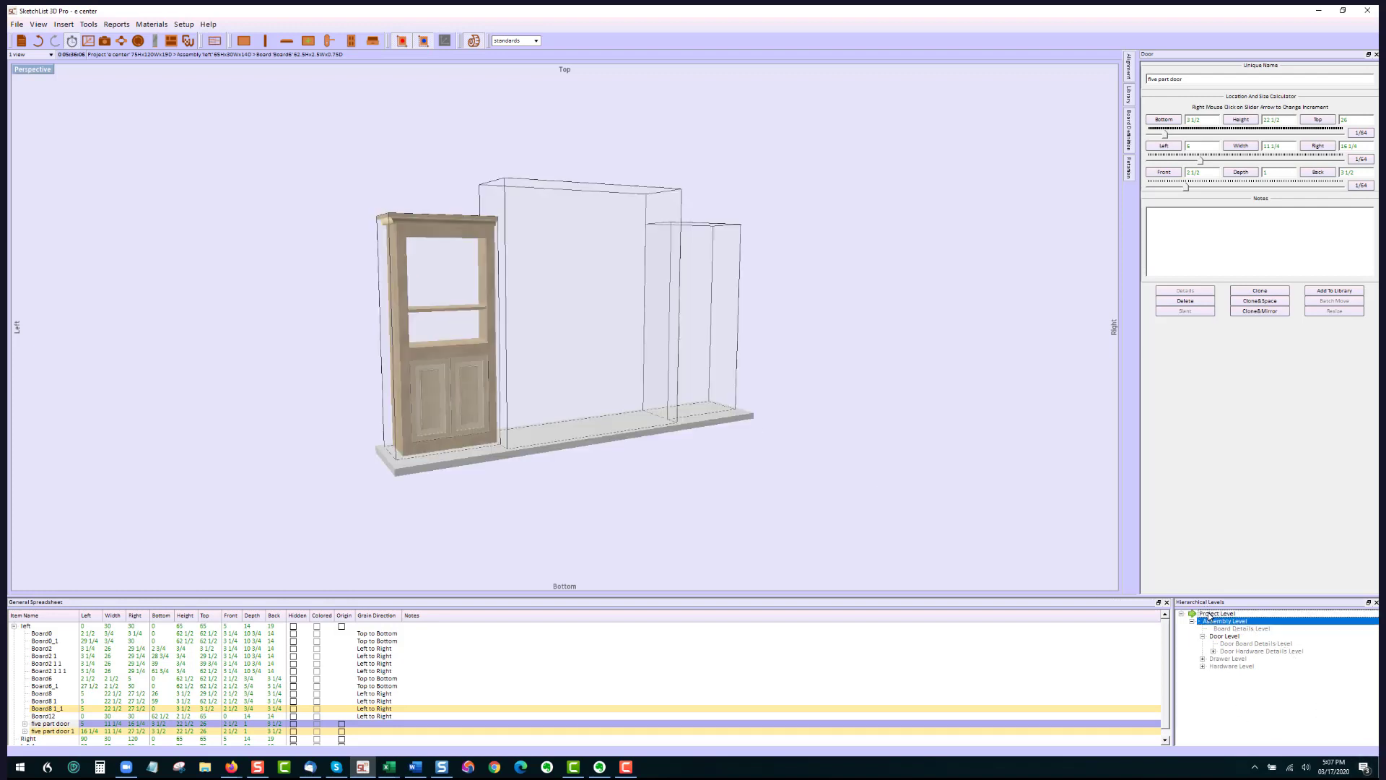
click(457, 387)
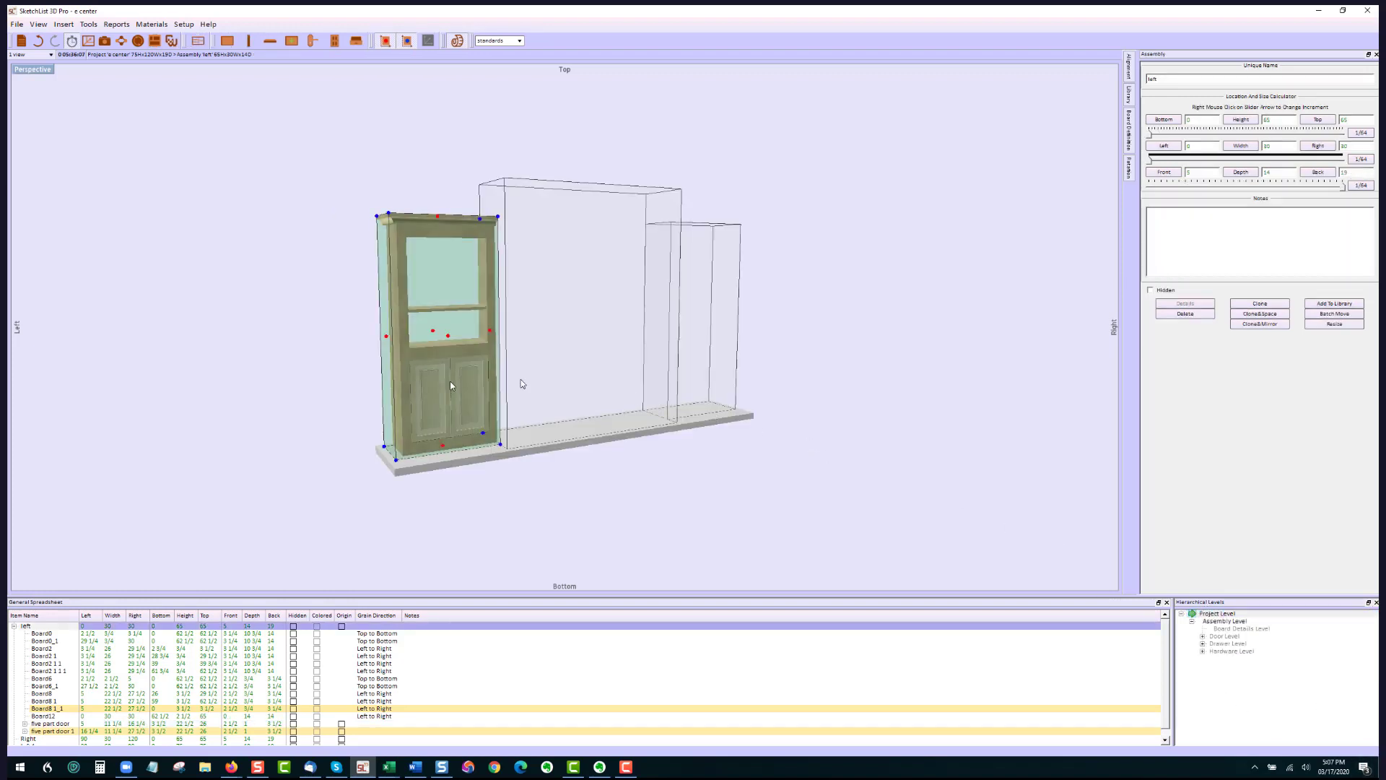
click(1268, 324)
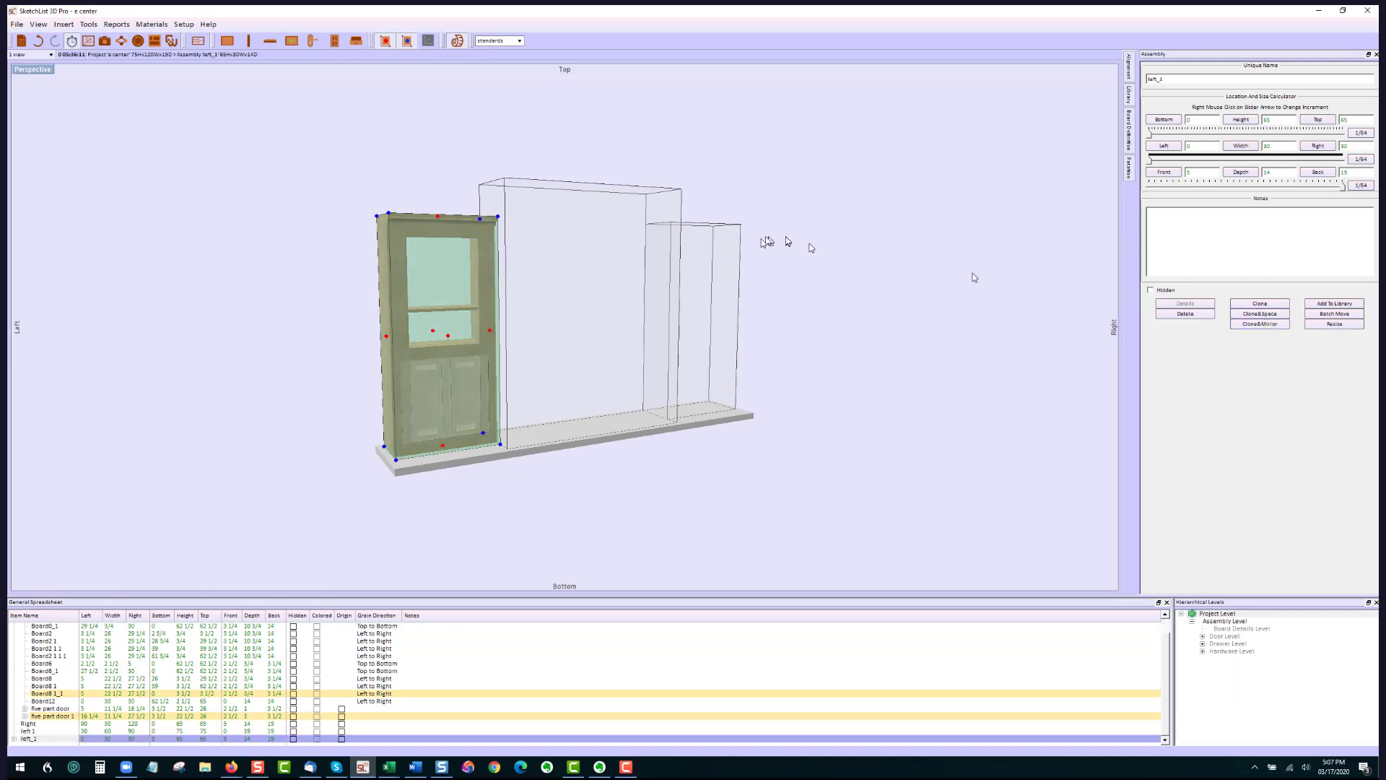
Delete the empty right assembly and slide the original left bookcase aside to uncover its mirrored copy.
click(718, 250)
key(Delete)
click(459, 267)
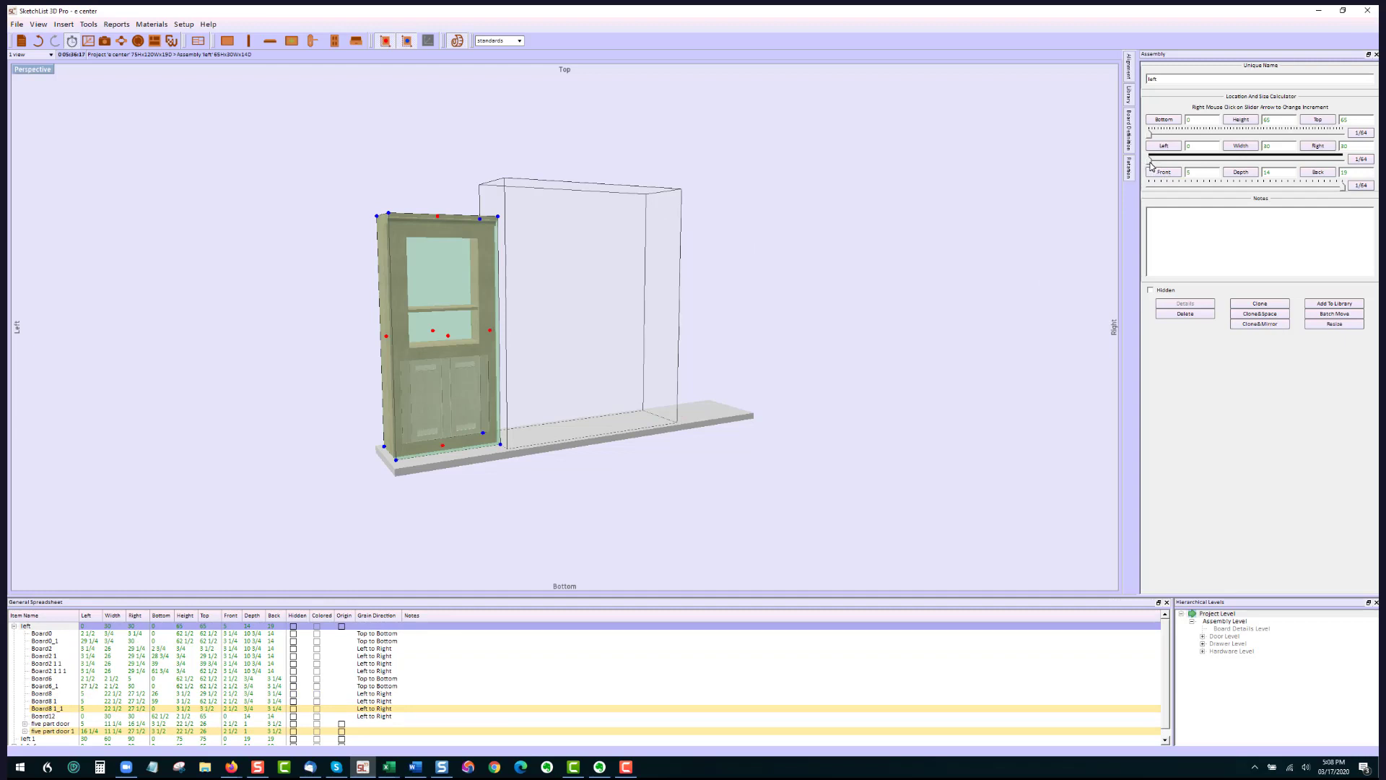
drag(1152, 165, 1195, 190)
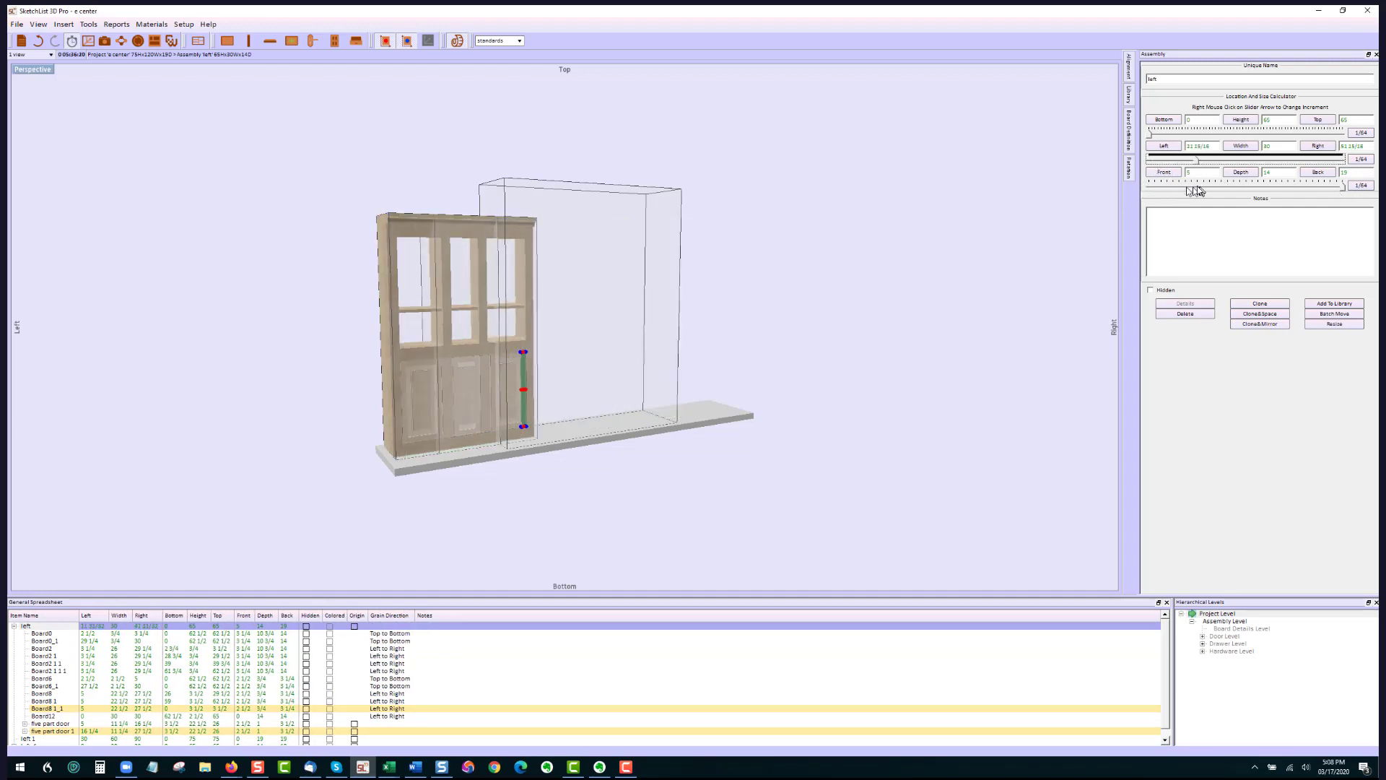
Slide the mirrored bookcase to a left position of 90 and return the original bookcase to 0.
click(452, 264)
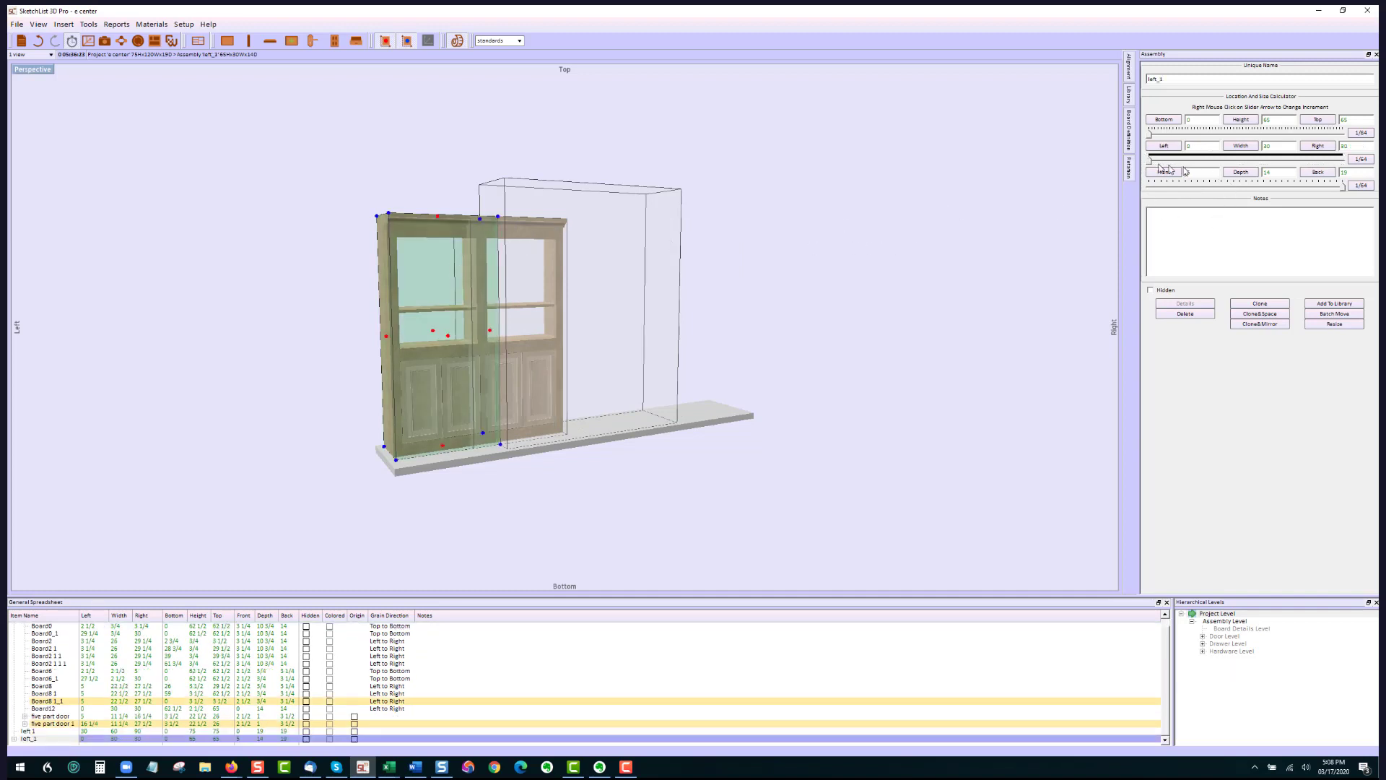
drag(1150, 158, 1344, 157)
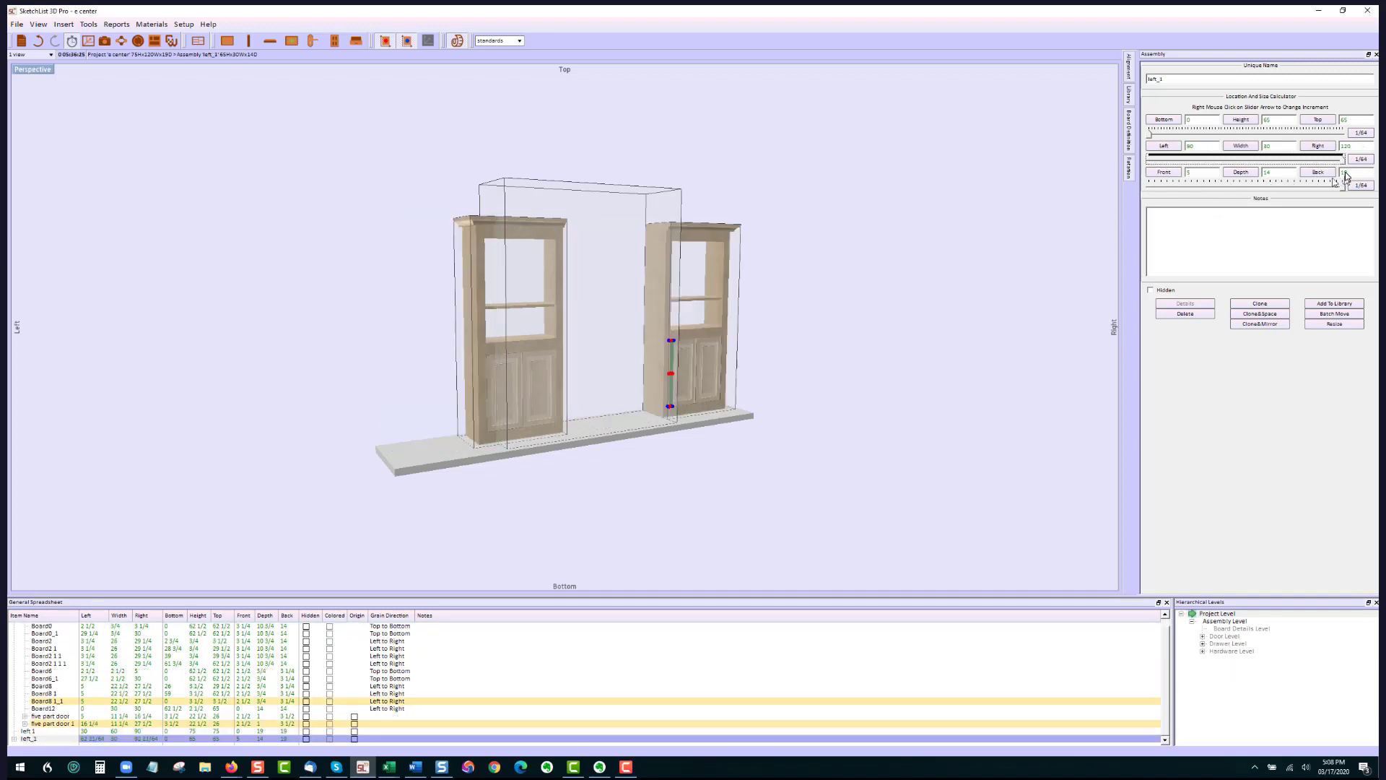
click(473, 316)
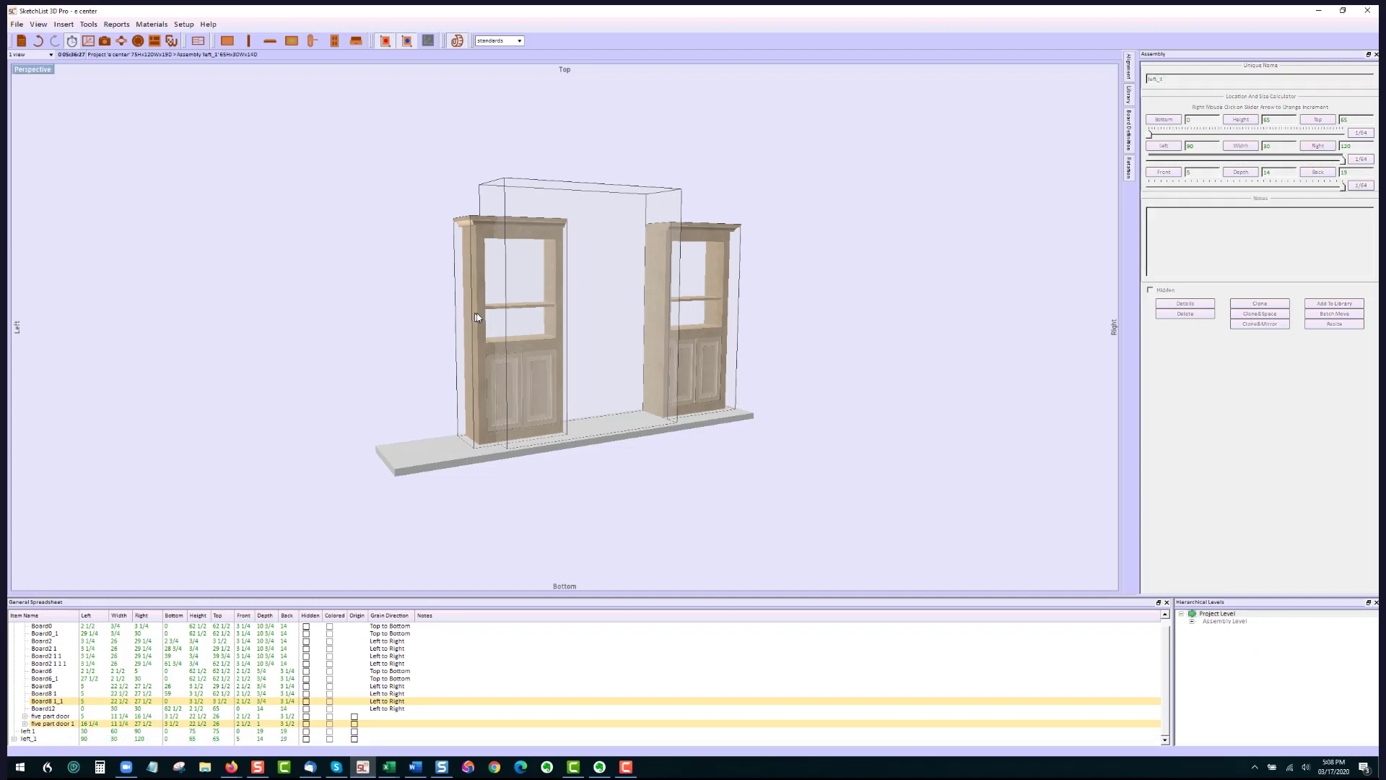
drag(1199, 157, 1151, 158)
Clone the left bookcase assembly and set the copy's left position to 30.
mouse_move(743, 334)
mouse_down()
mouse_move(697, 340)
mouse_move(732, 354)
mouse_up()
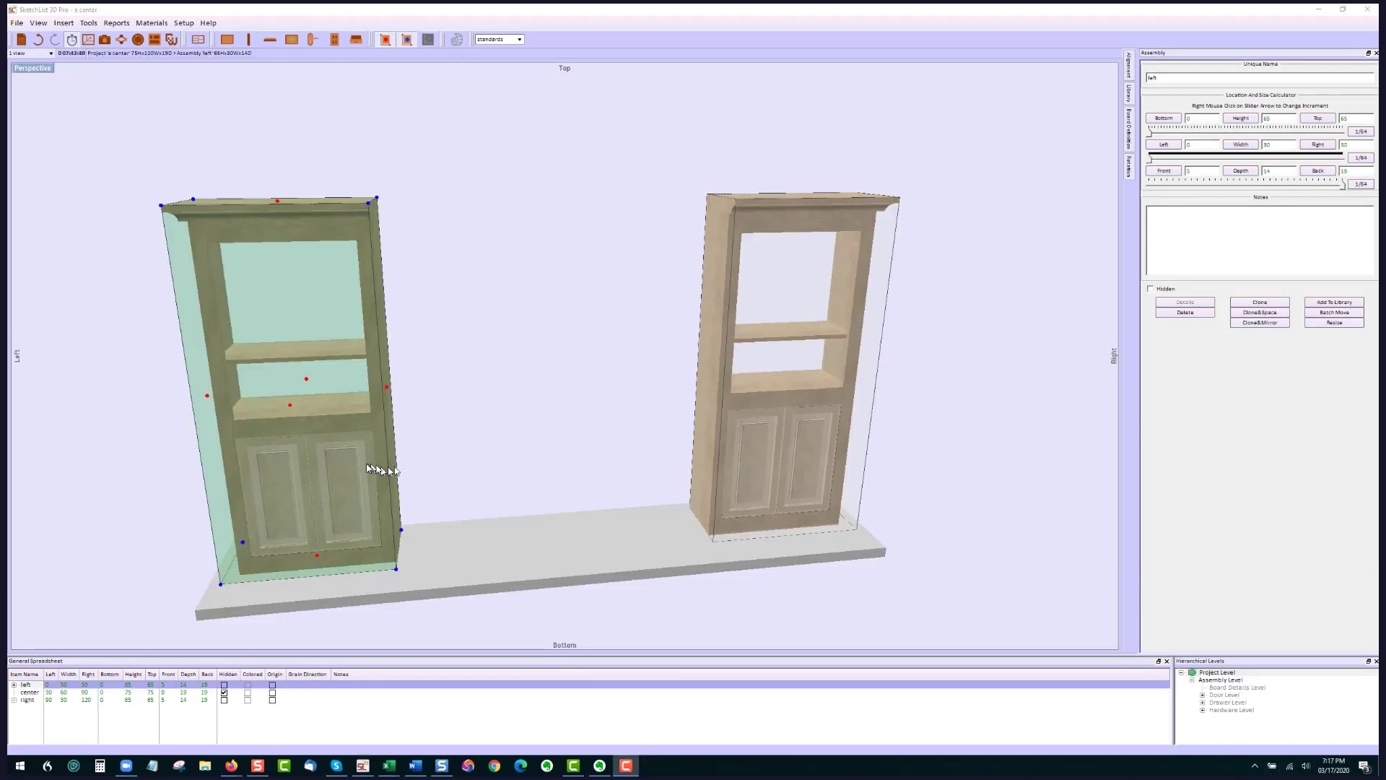
mouse_move(359, 466)
mouse_down()
mouse_move(377, 449)
mouse_move(361, 454)
mouse_up()
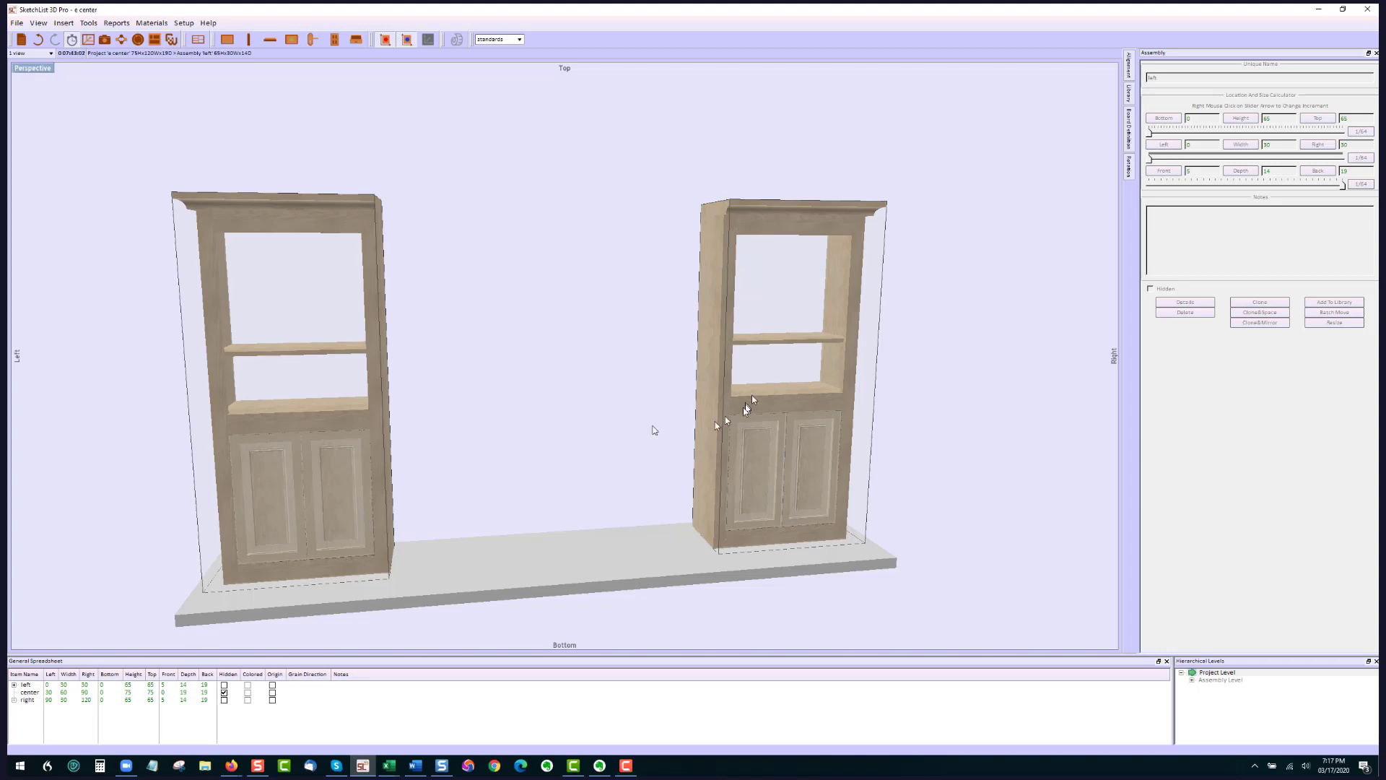
click(343, 436)
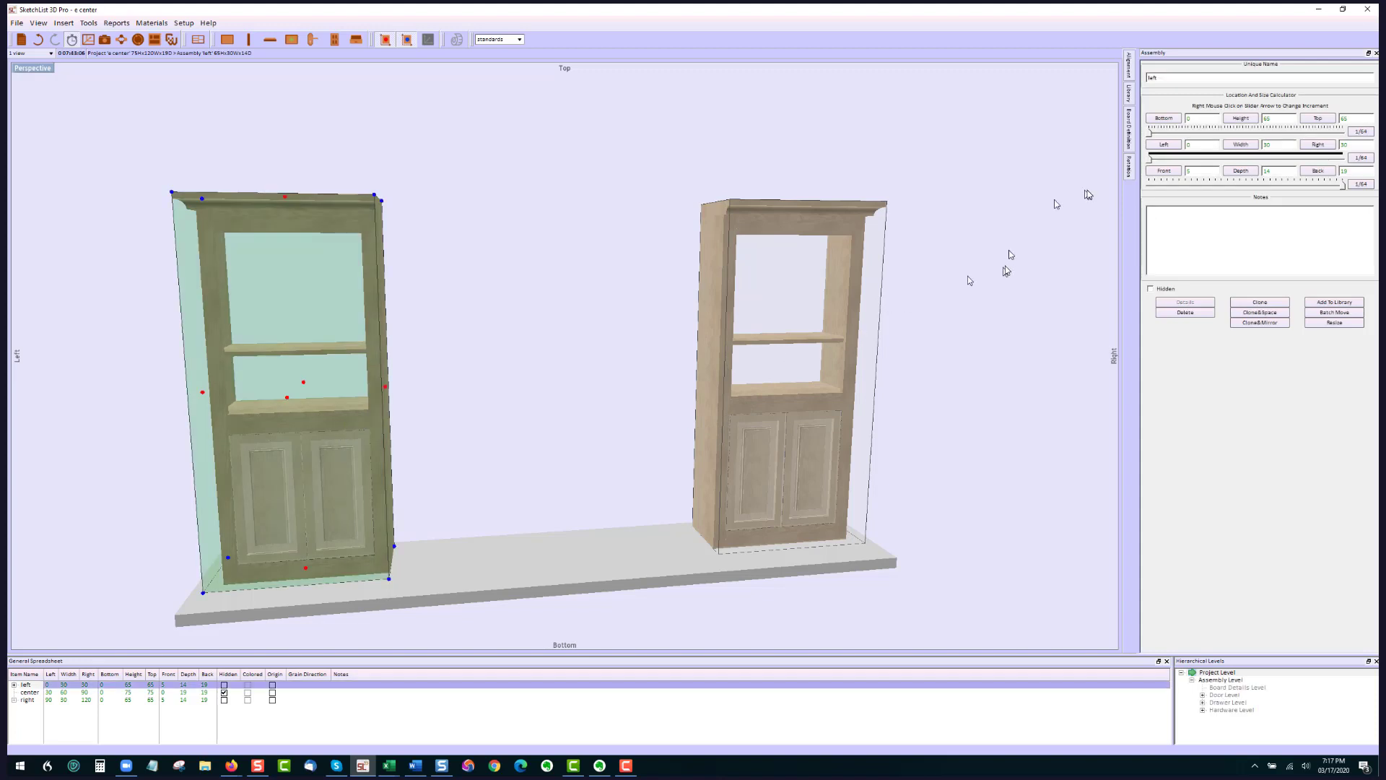
click(1260, 302)
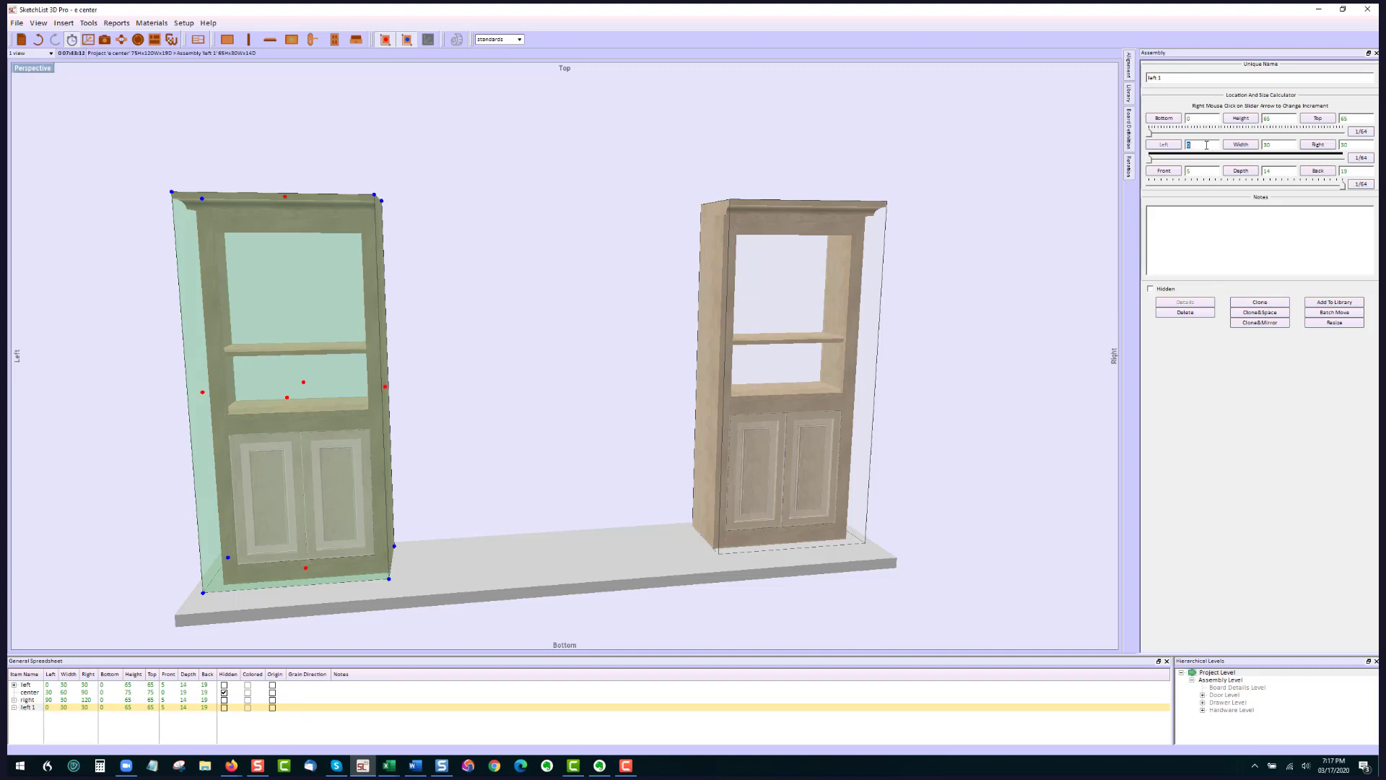
click(1318, 148)
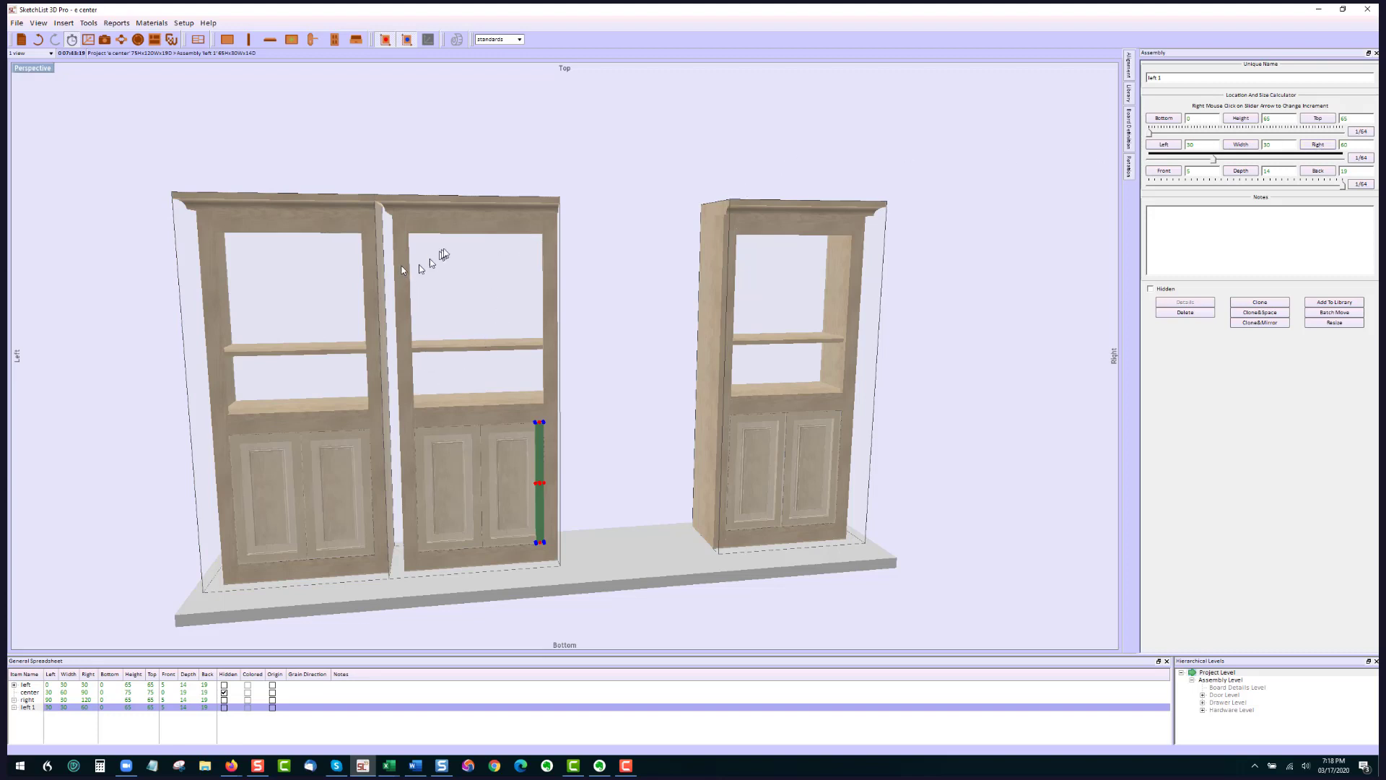
Set the overall height of the newly cloned bookcase assembly to 75.
click(496, 230)
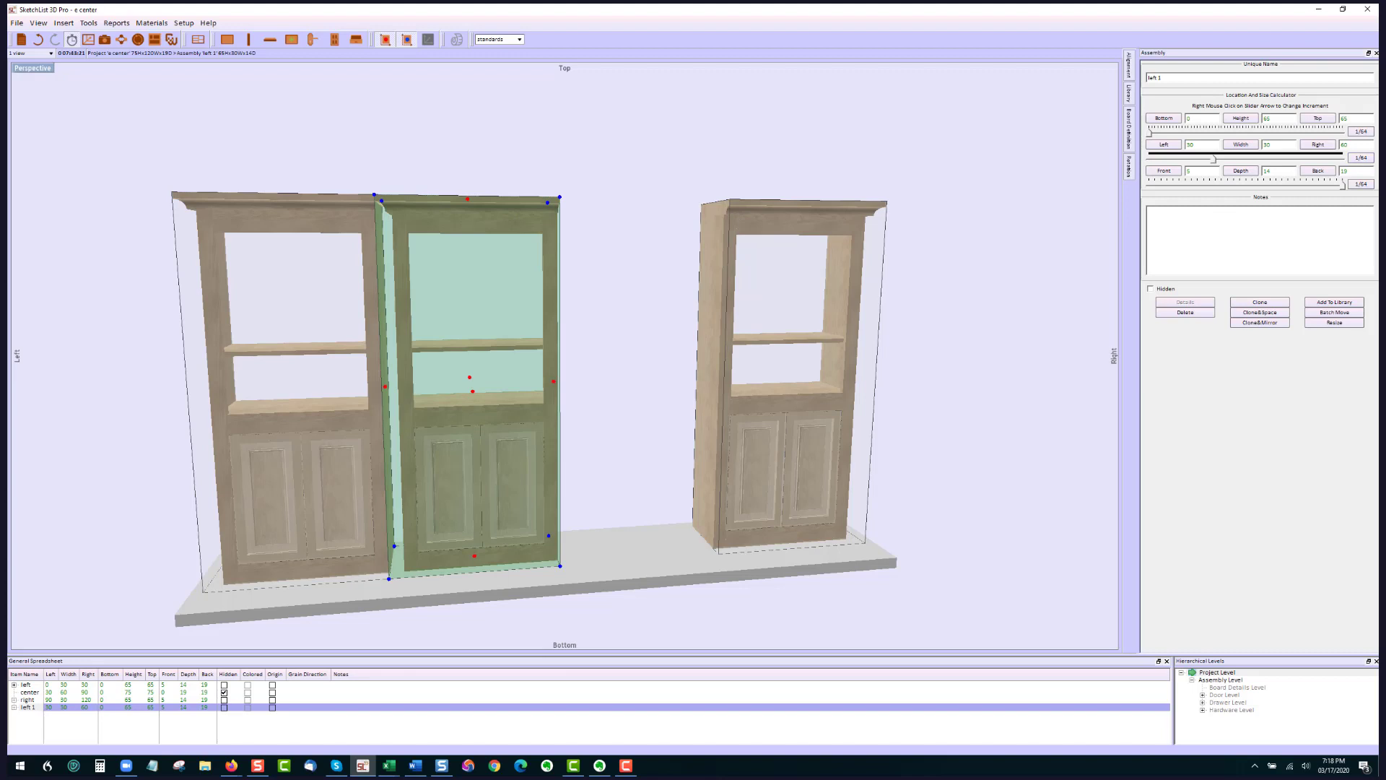
click(1285, 120)
click(1321, 122)
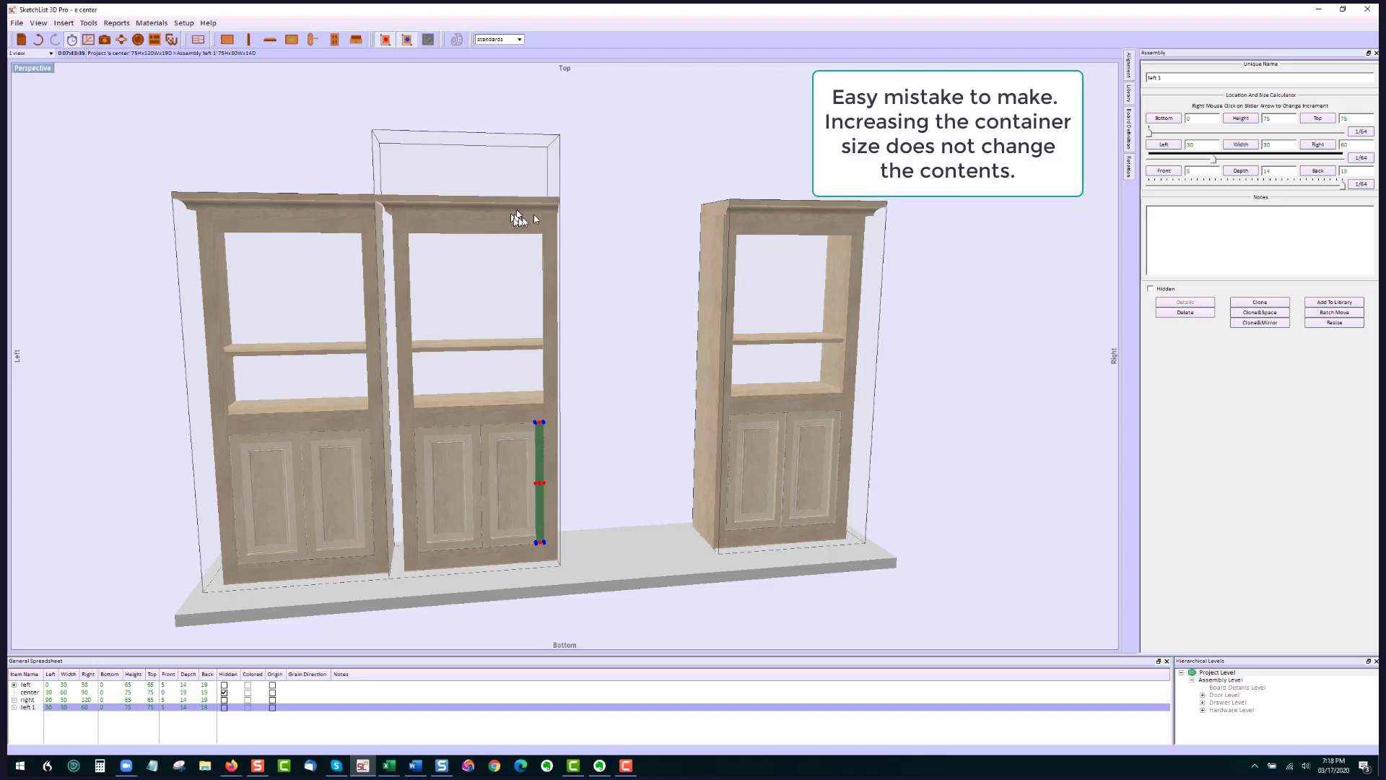
Select the cloned bookcase and move its horizontal stretch plane up into the opening above the middle shelf.
click(470, 412)
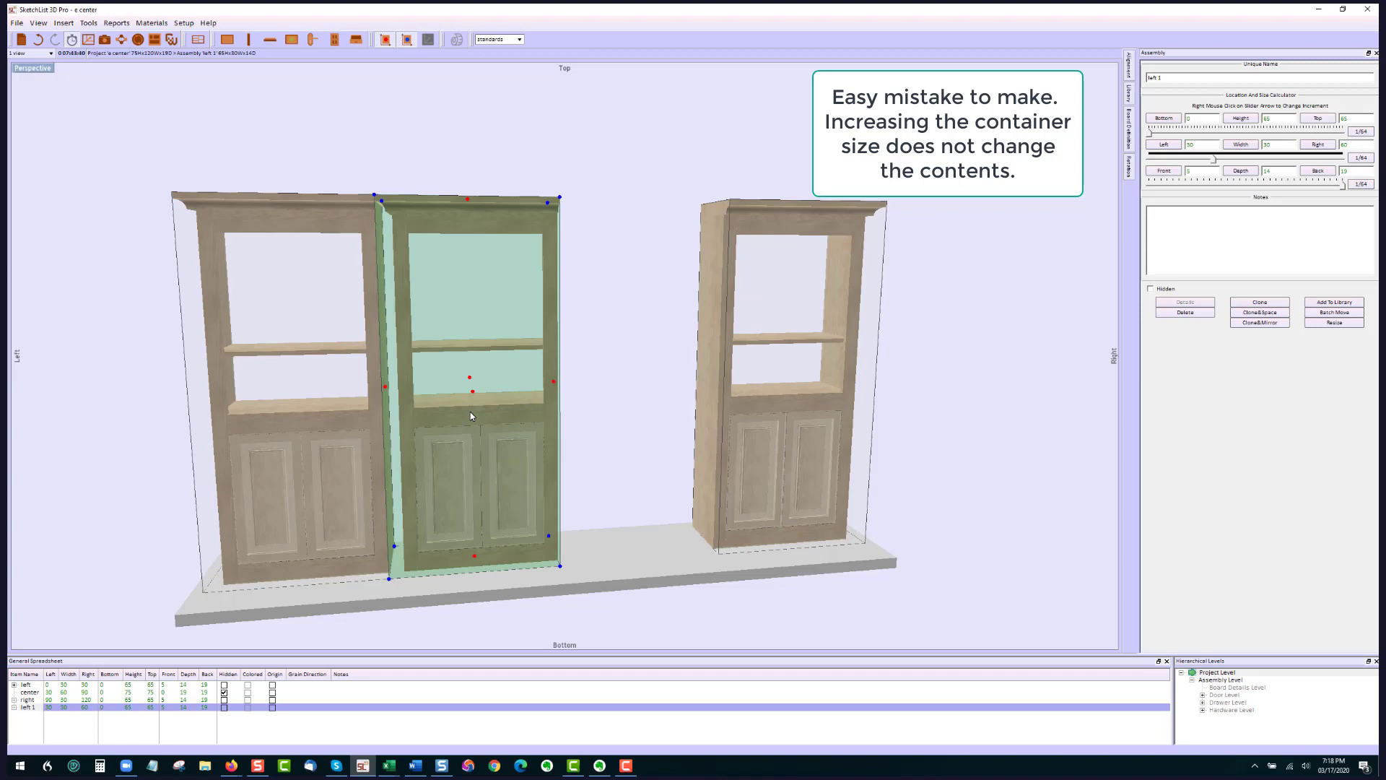
middle_drag(470, 411, 480, 415)
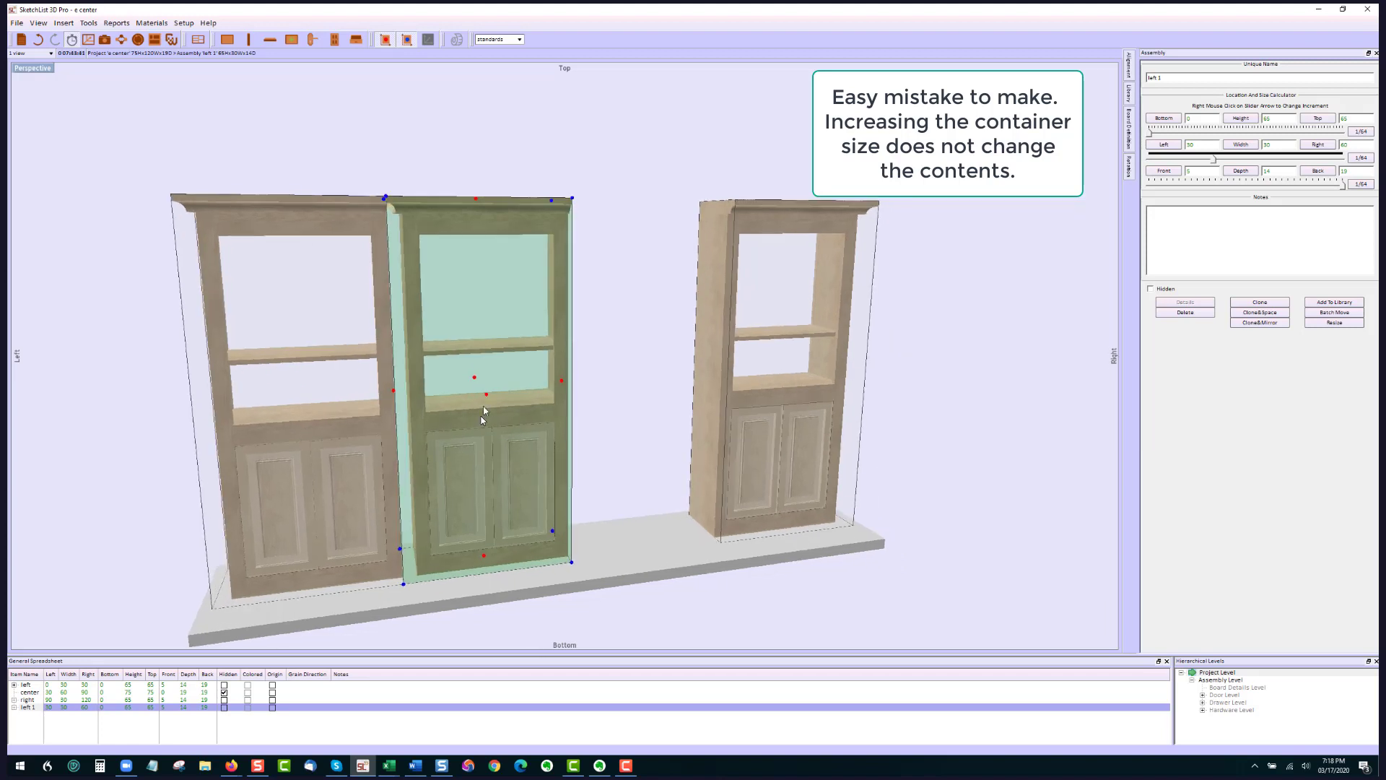
right_click(475, 199)
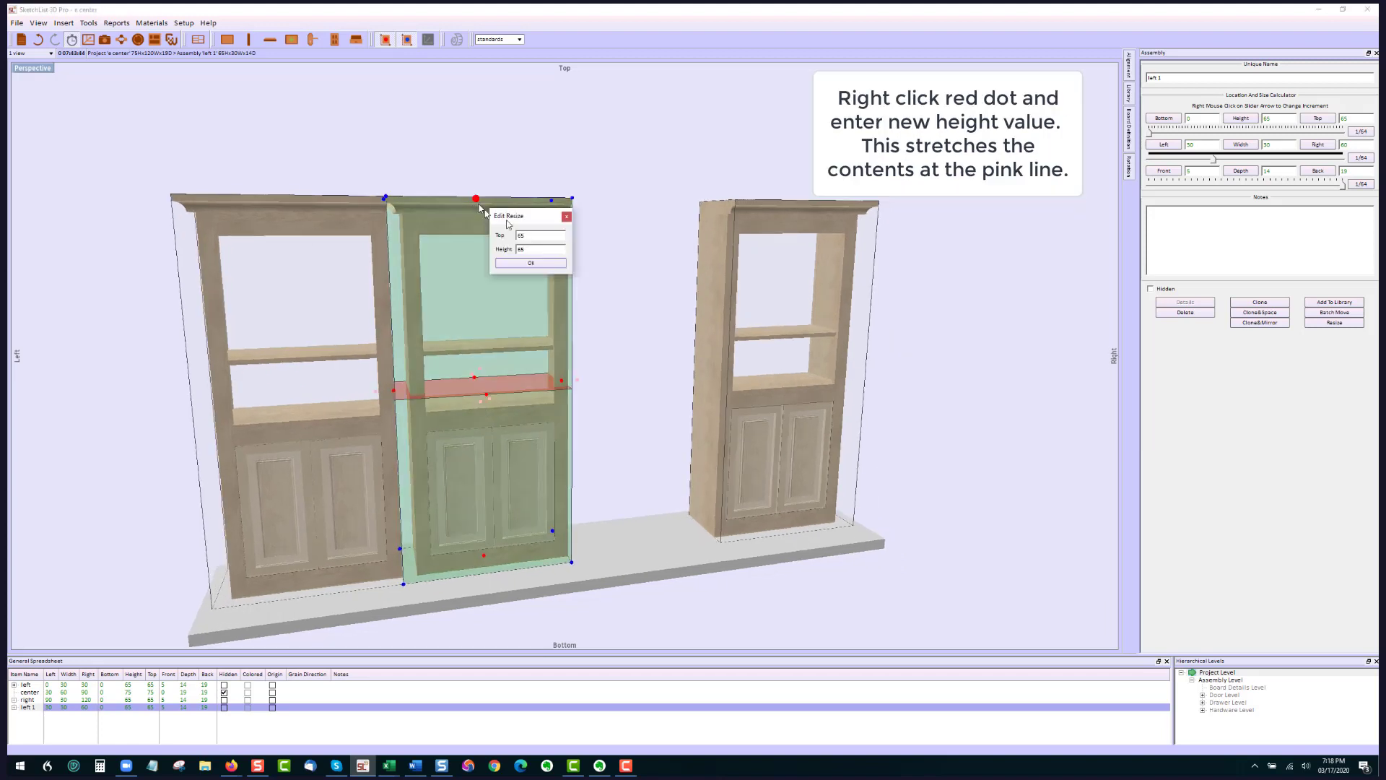
double_click(544, 238)
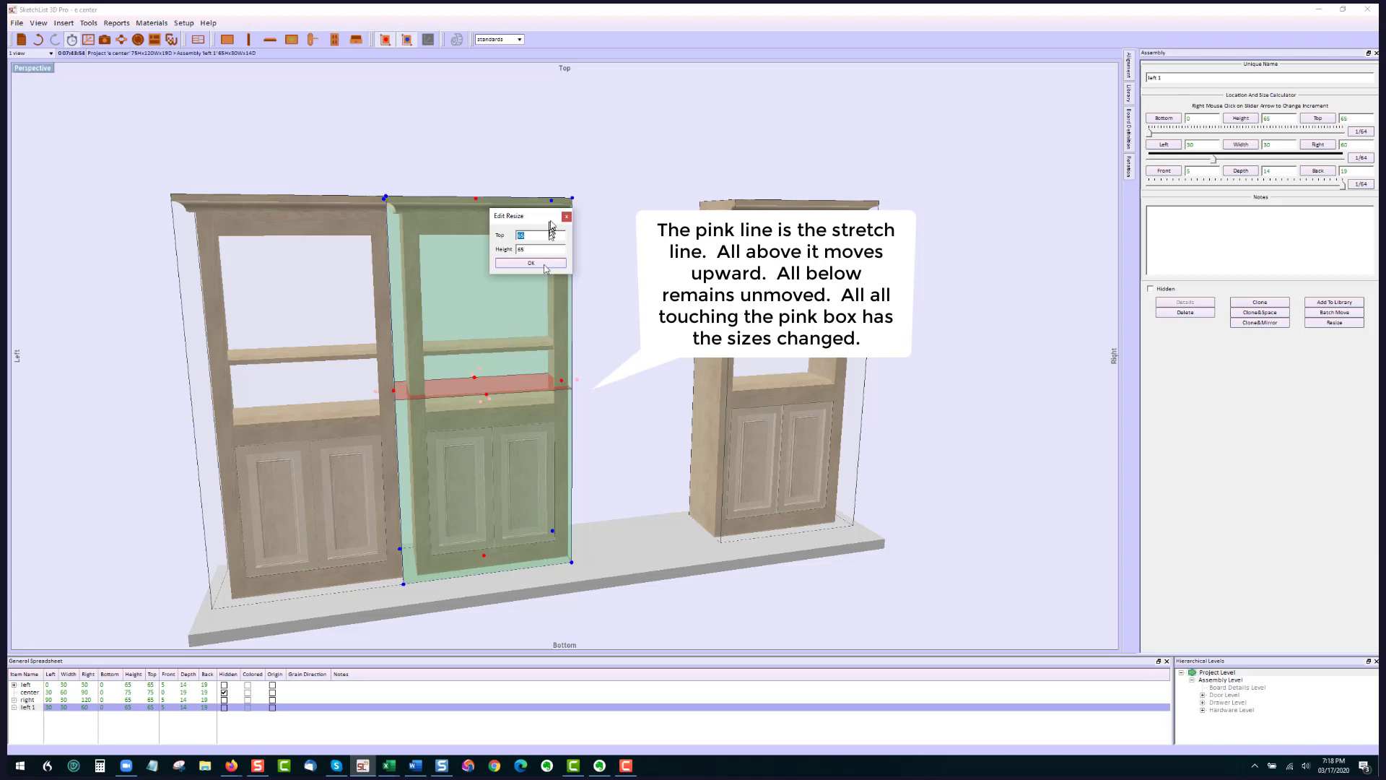
click(568, 218)
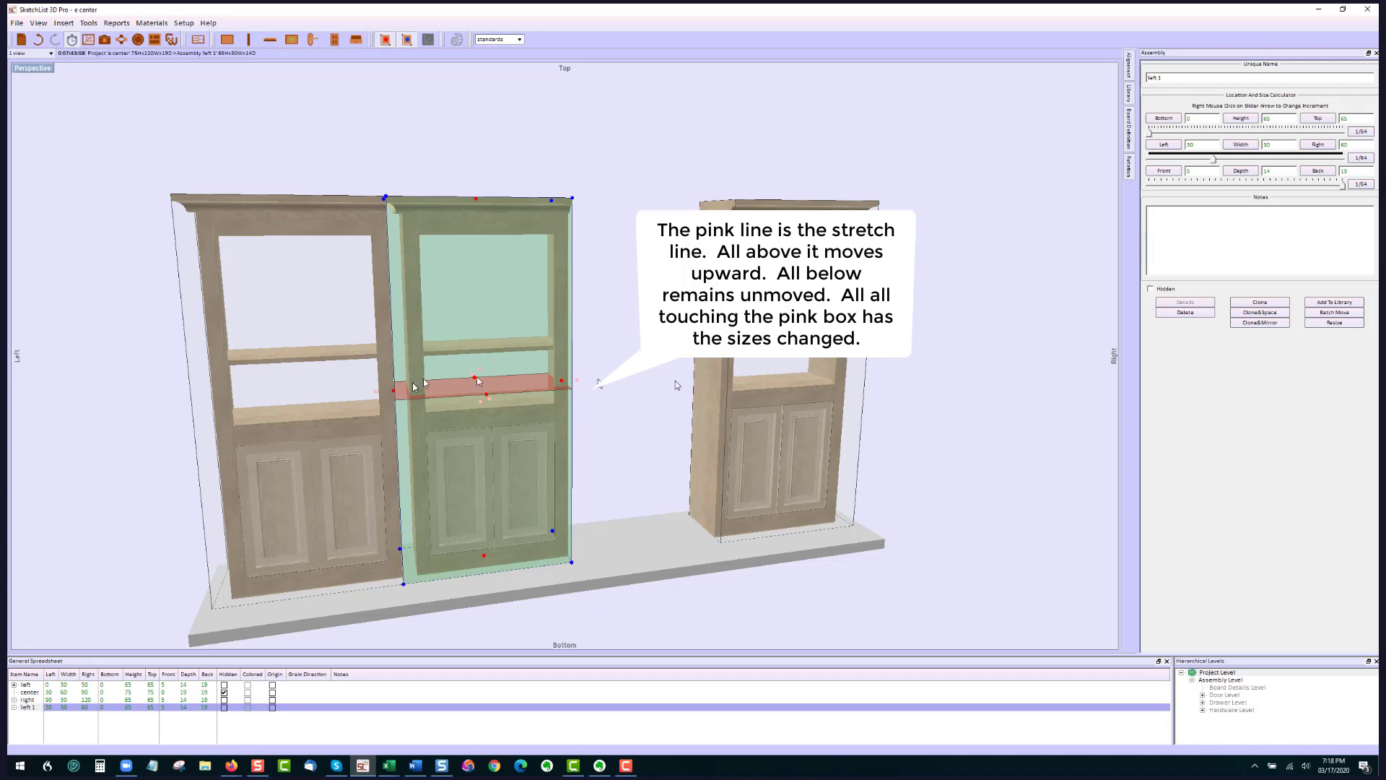
drag(480, 374, 501, 325)
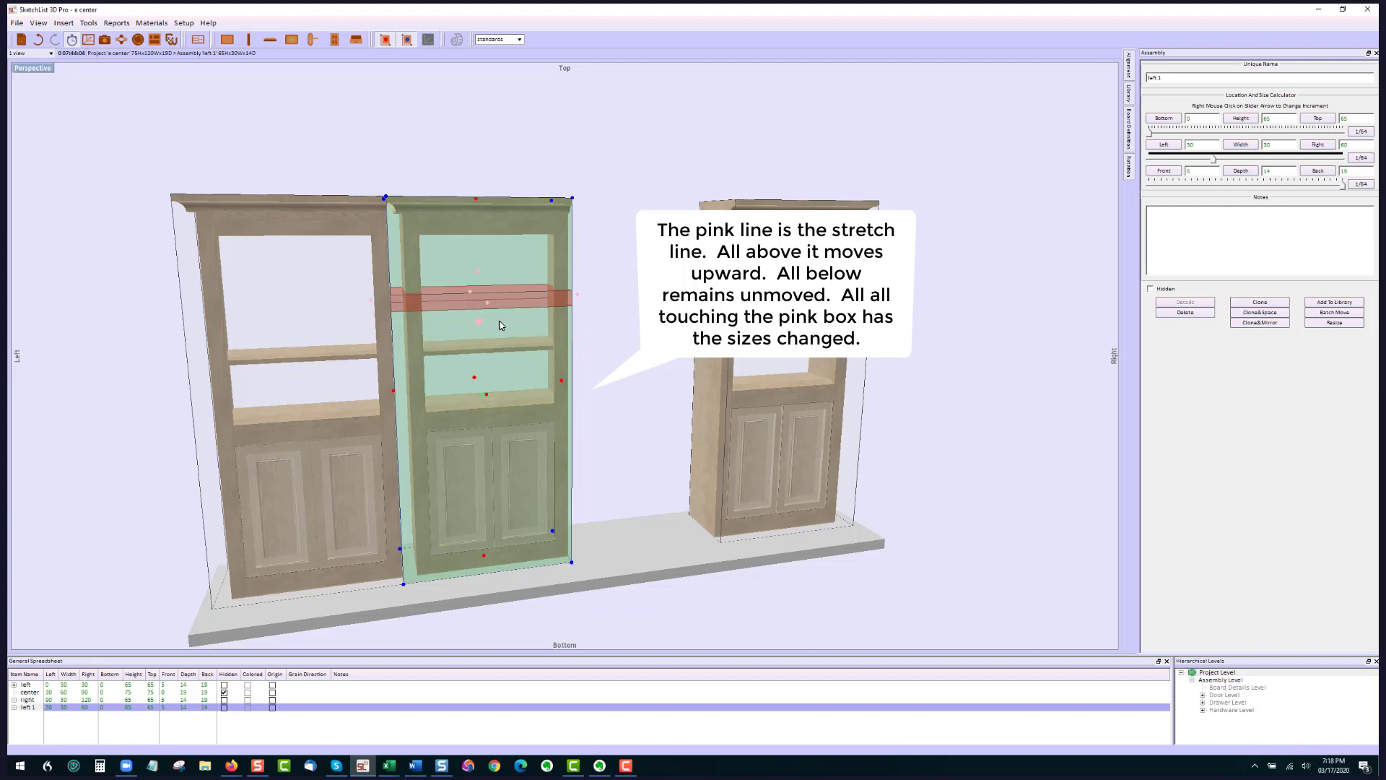
Stretch the cloned bookcase upward at the stretch plane so its top is at 75.
click(475, 200)
text(75)
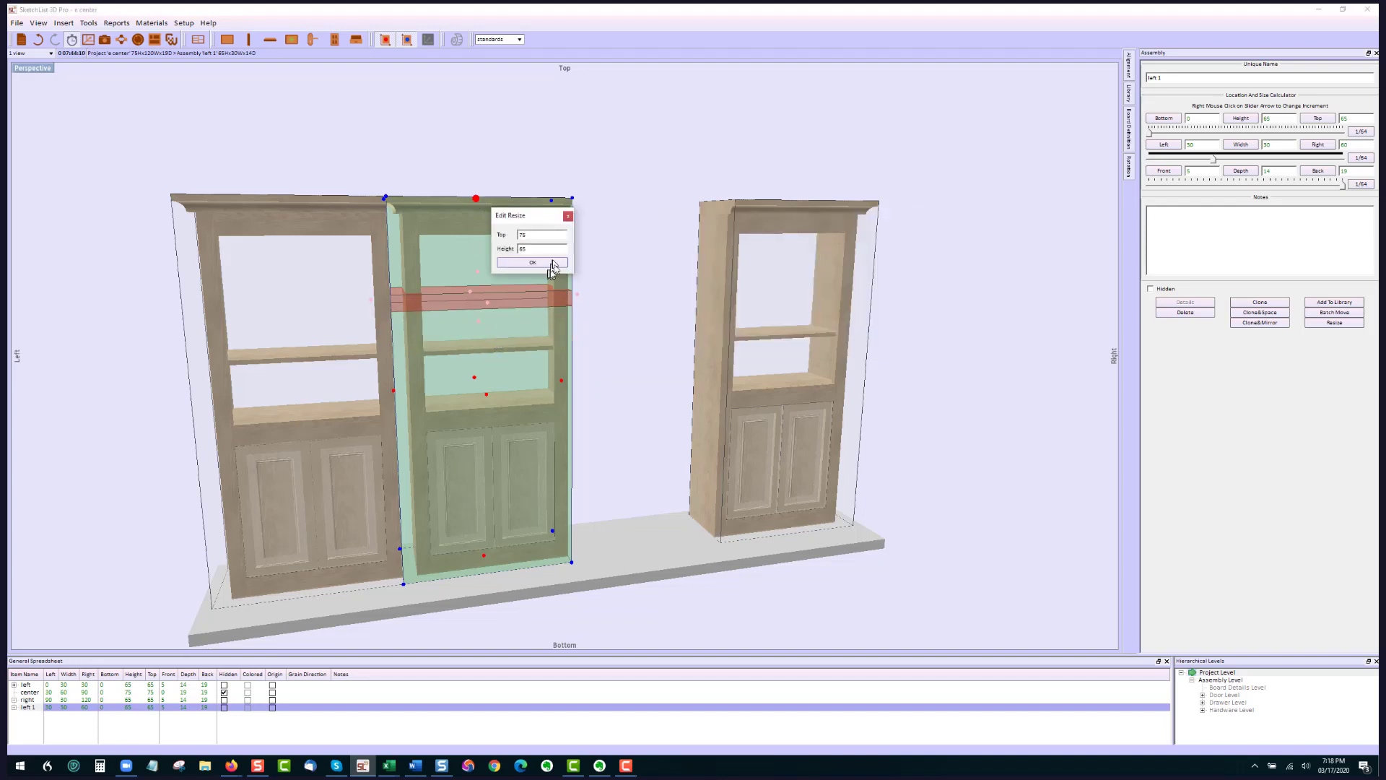
click(552, 263)
click(502, 343)
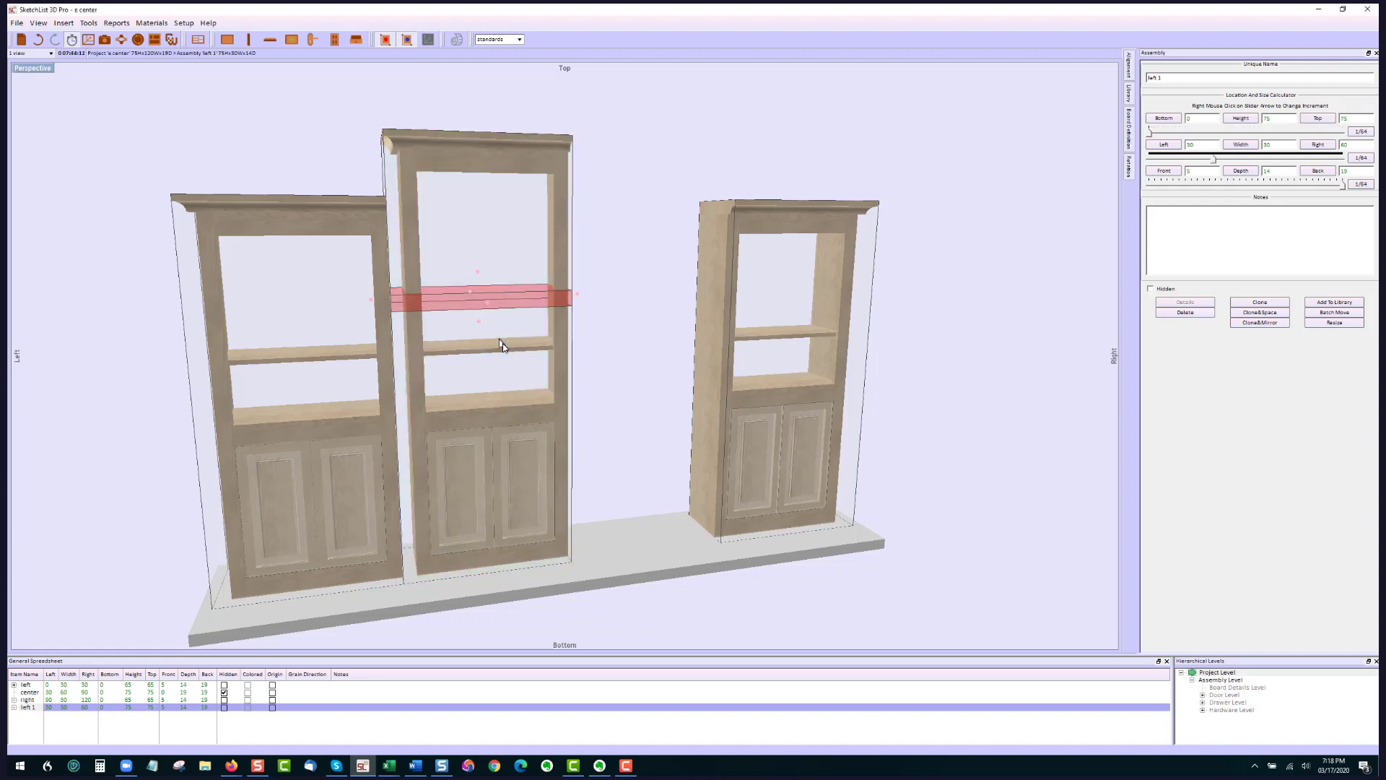
drag(502, 344, 502, 343)
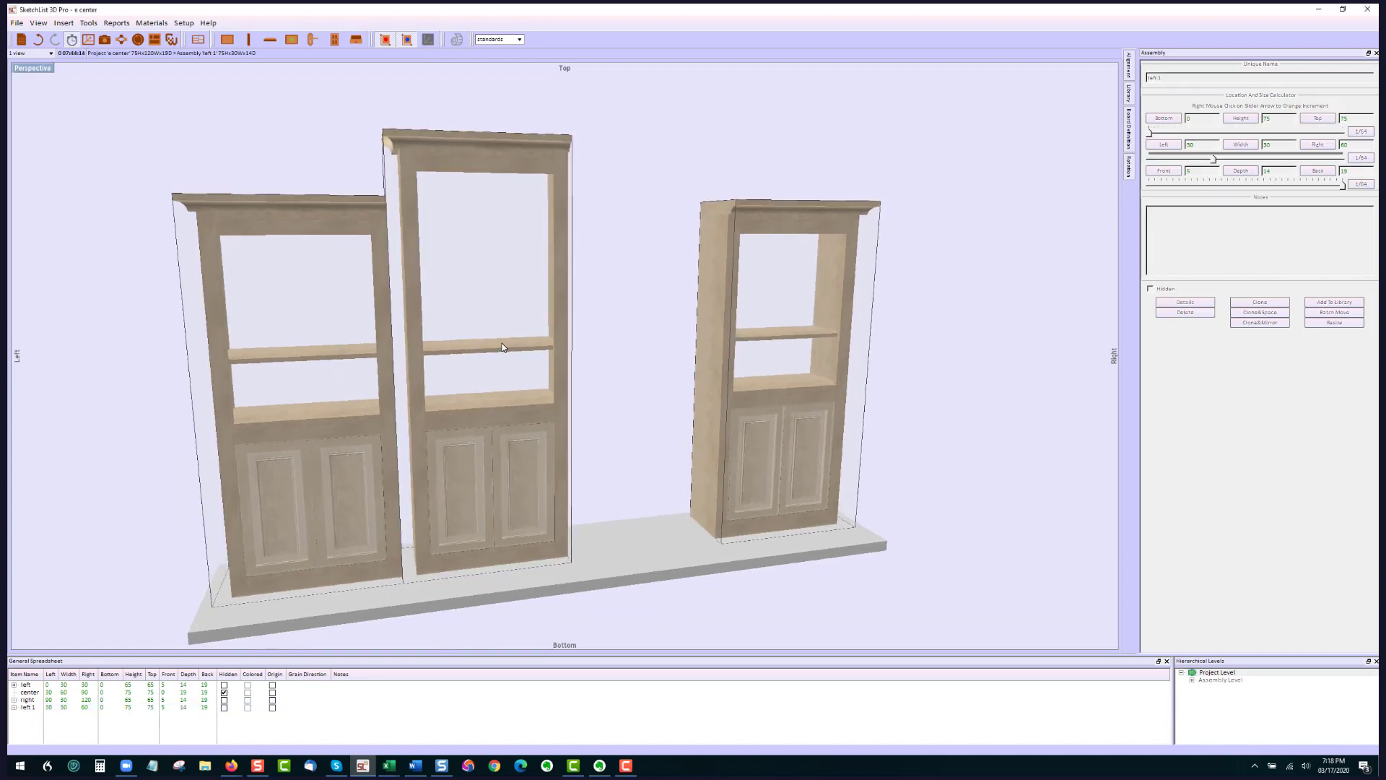
Move the tall bookcase 2.5 to the left, to a left position of 27 1/2.
click(513, 384)
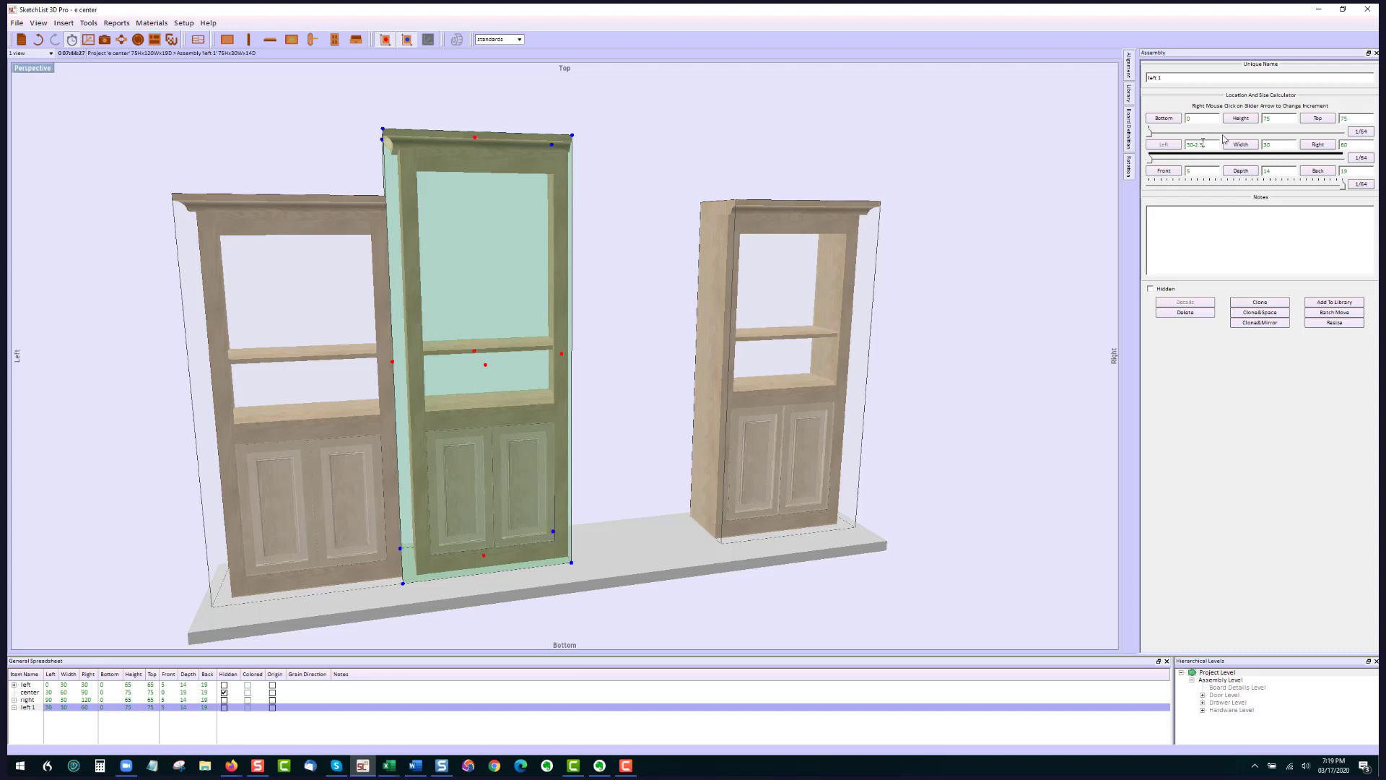
click(1317, 146)
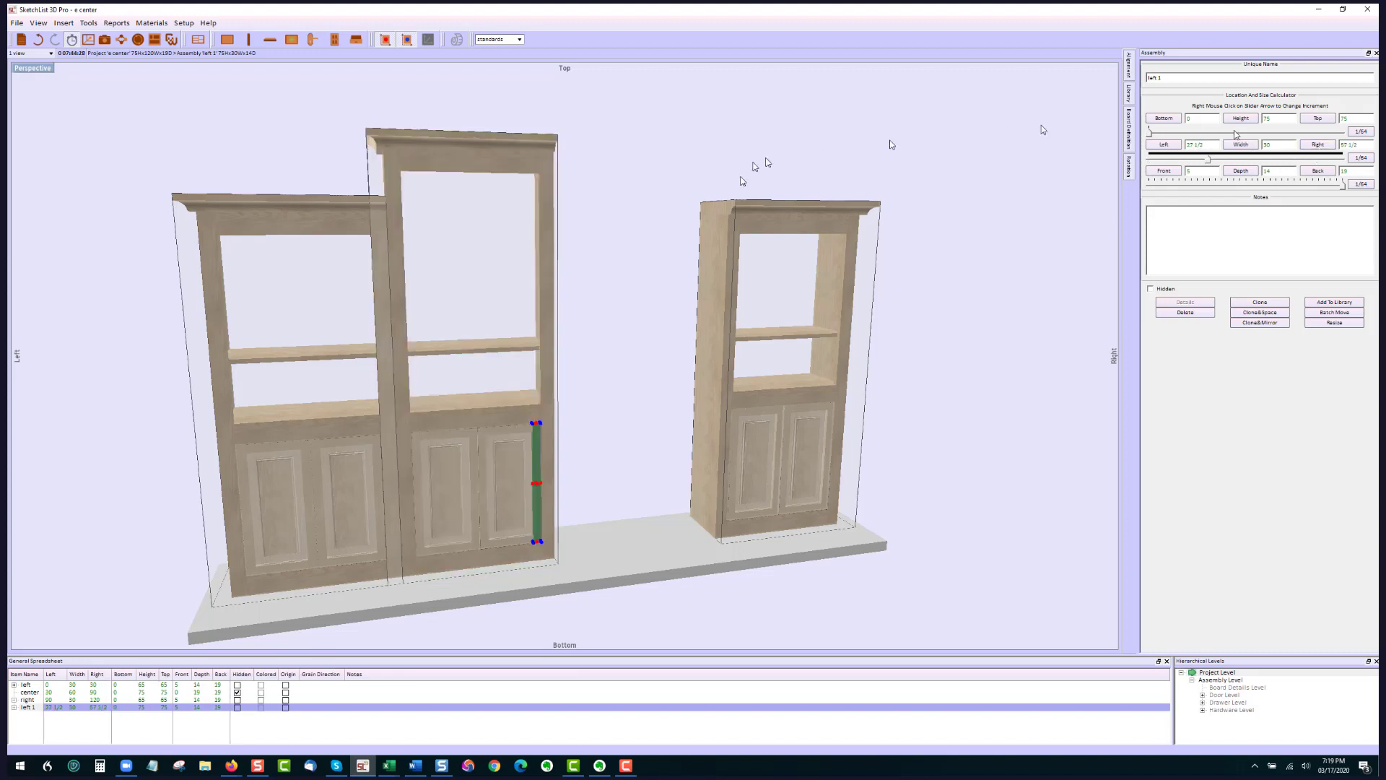
click(520, 311)
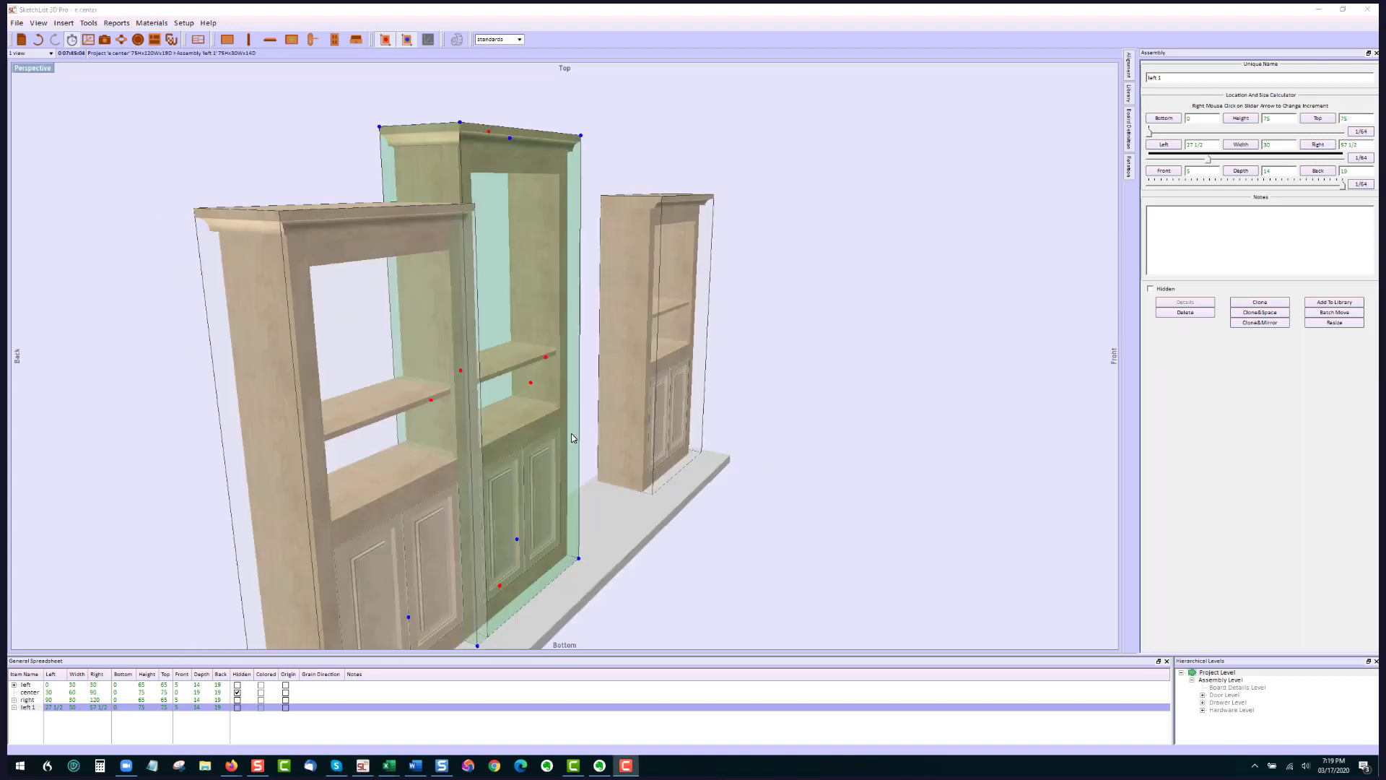
click(572, 437)
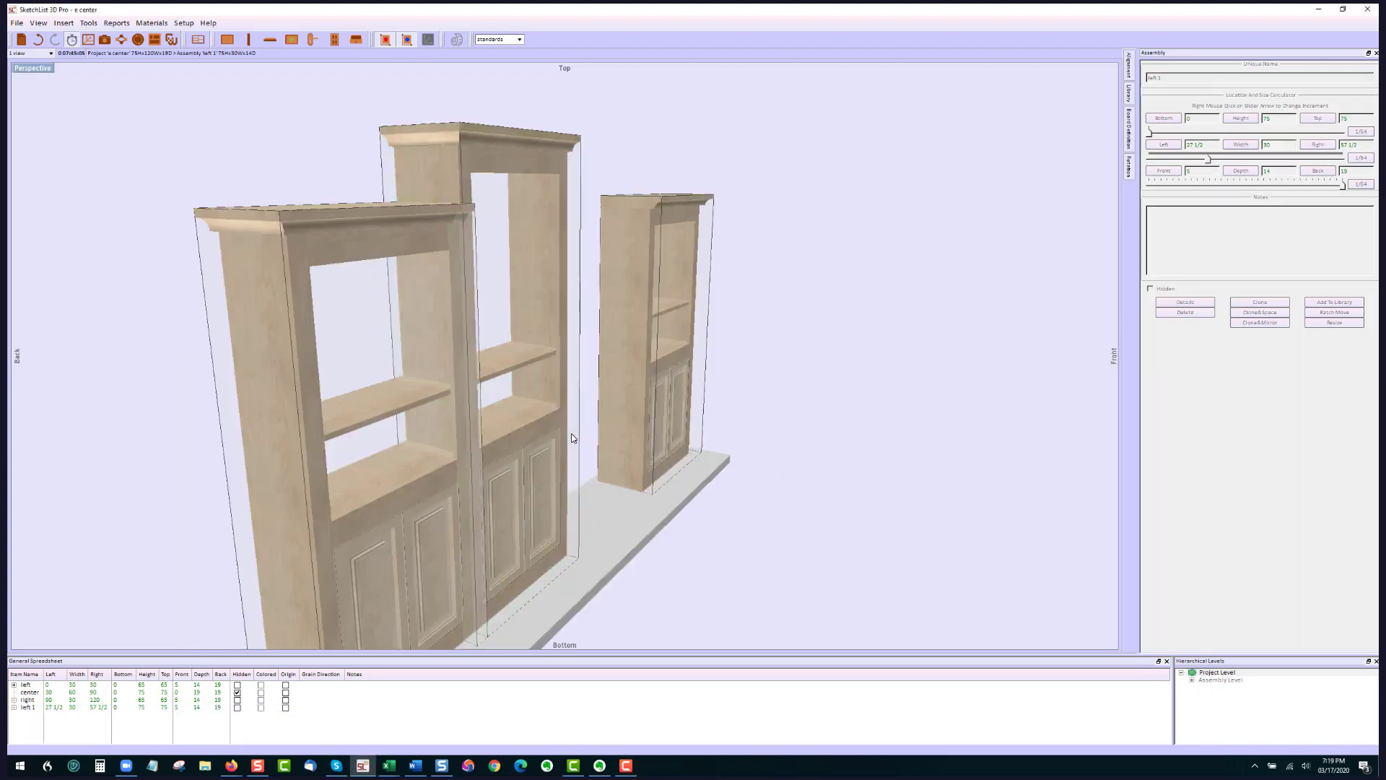
Move the tall bookcase forward to a front position of 0, keeping its depth.
click(564, 448)
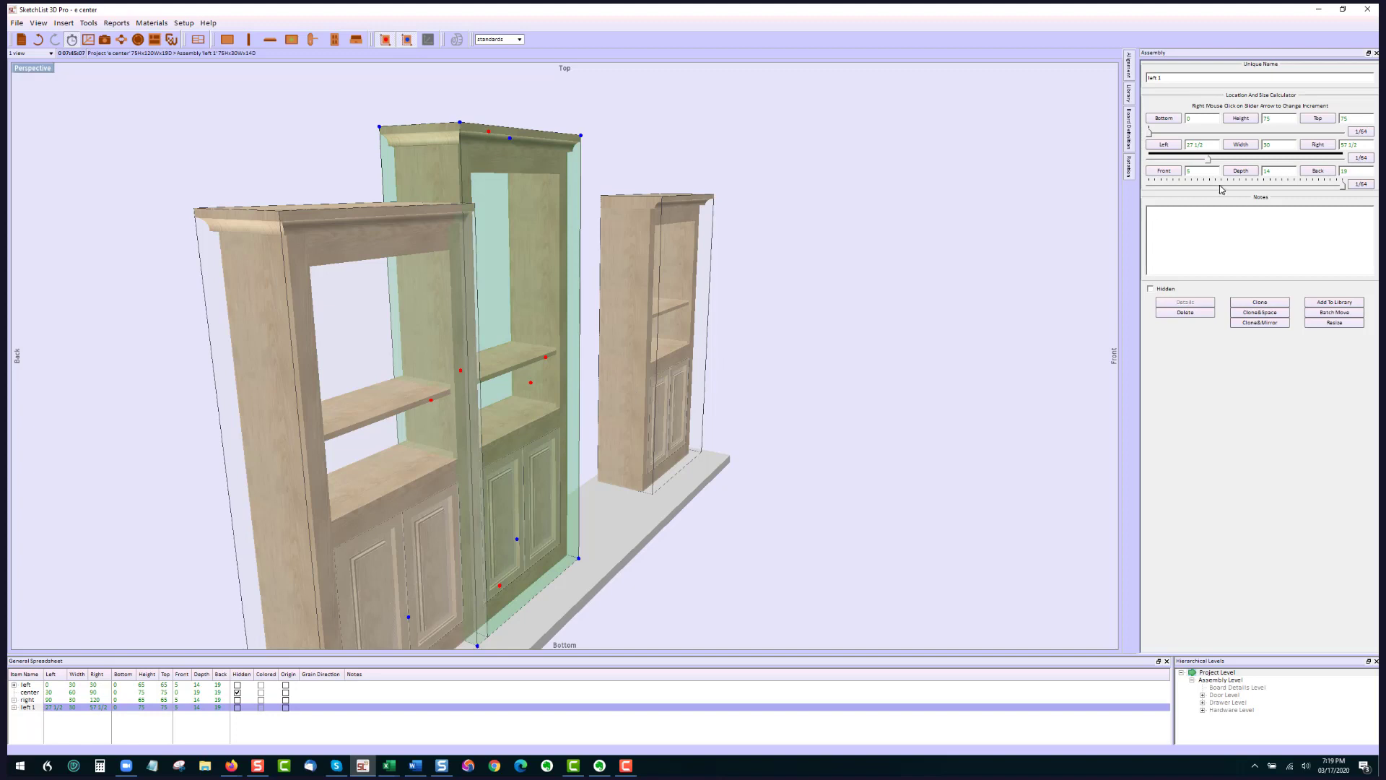
double_click(1196, 172)
click(1315, 174)
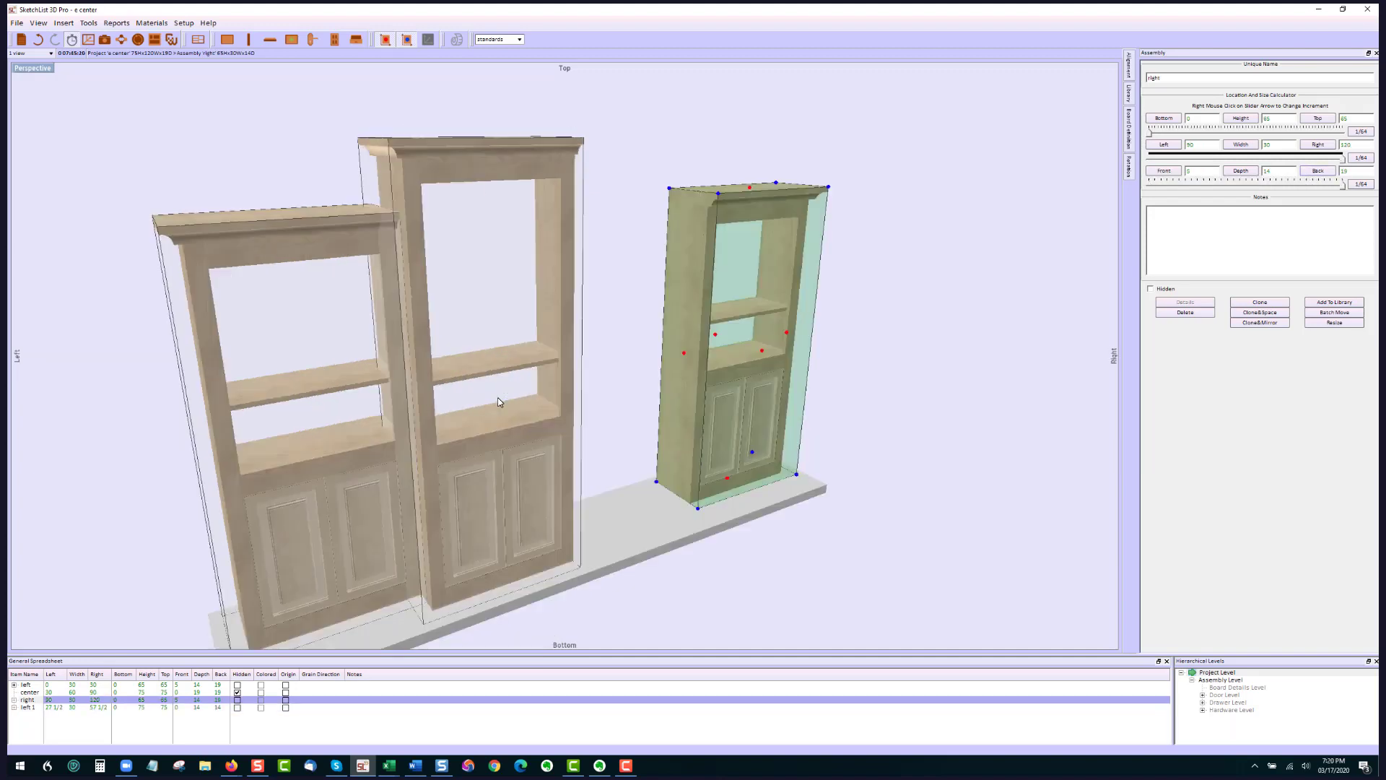
Resize the tall bookcase in the front-back direction with its back at 19, giving a depth of 19.
click(498, 401)
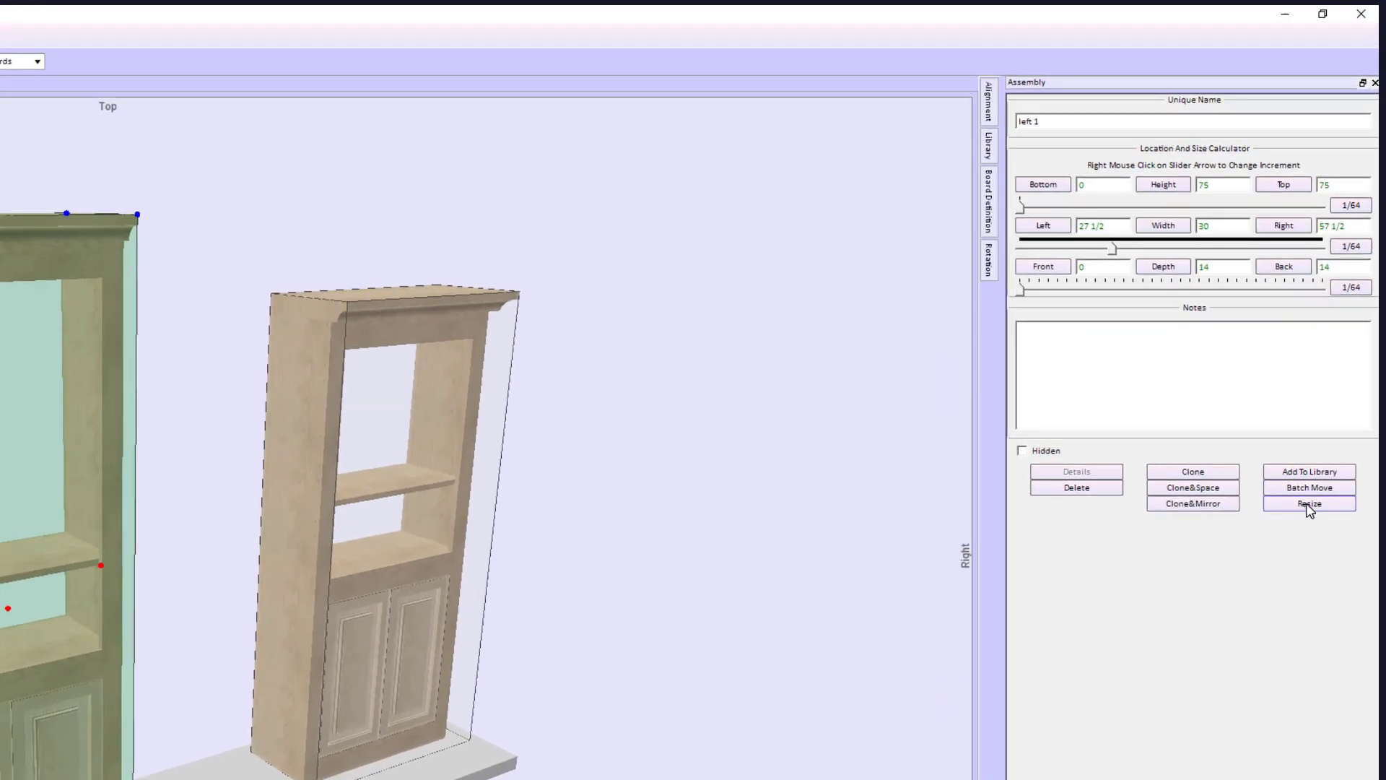
click(1309, 503)
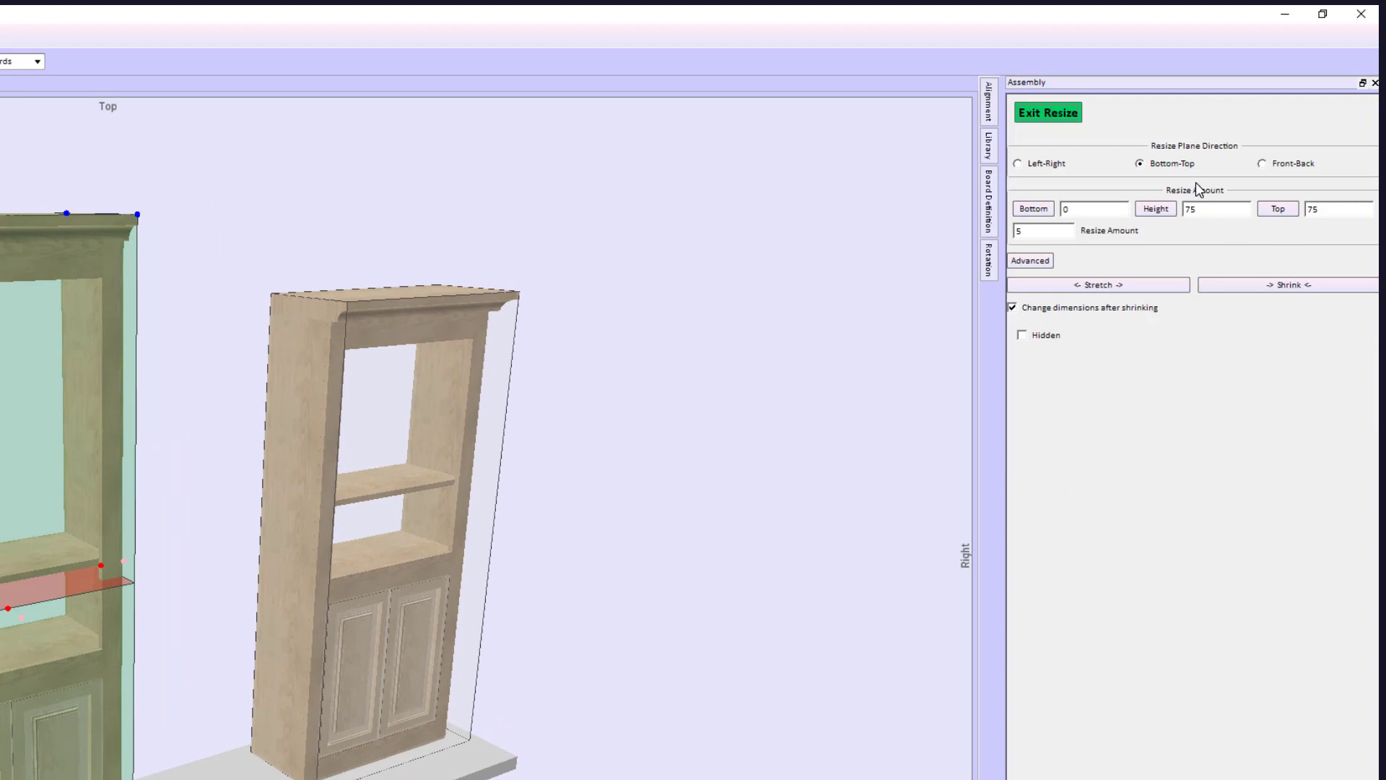
click(1266, 168)
double_click(1326, 210)
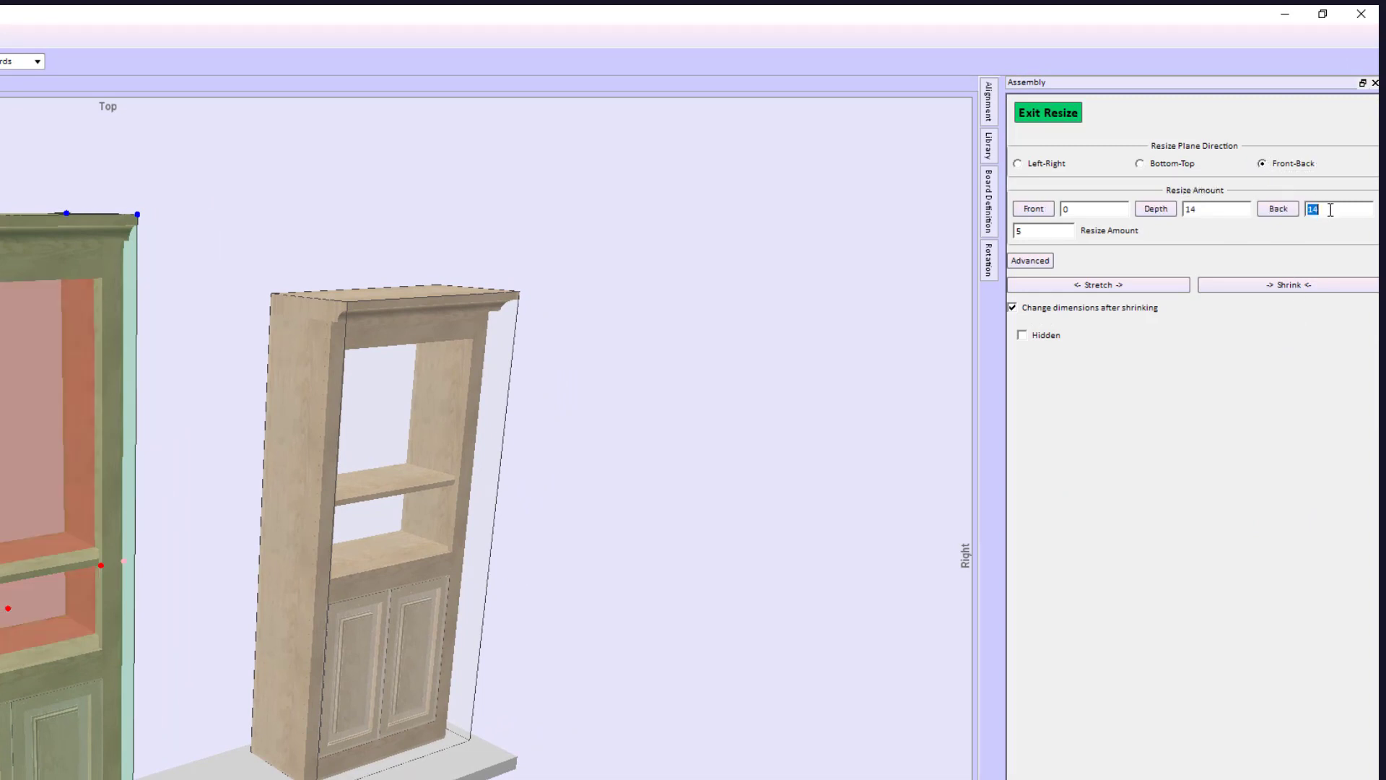
text(19)
click(1164, 210)
middle_drag(505, 462, 444, 406)
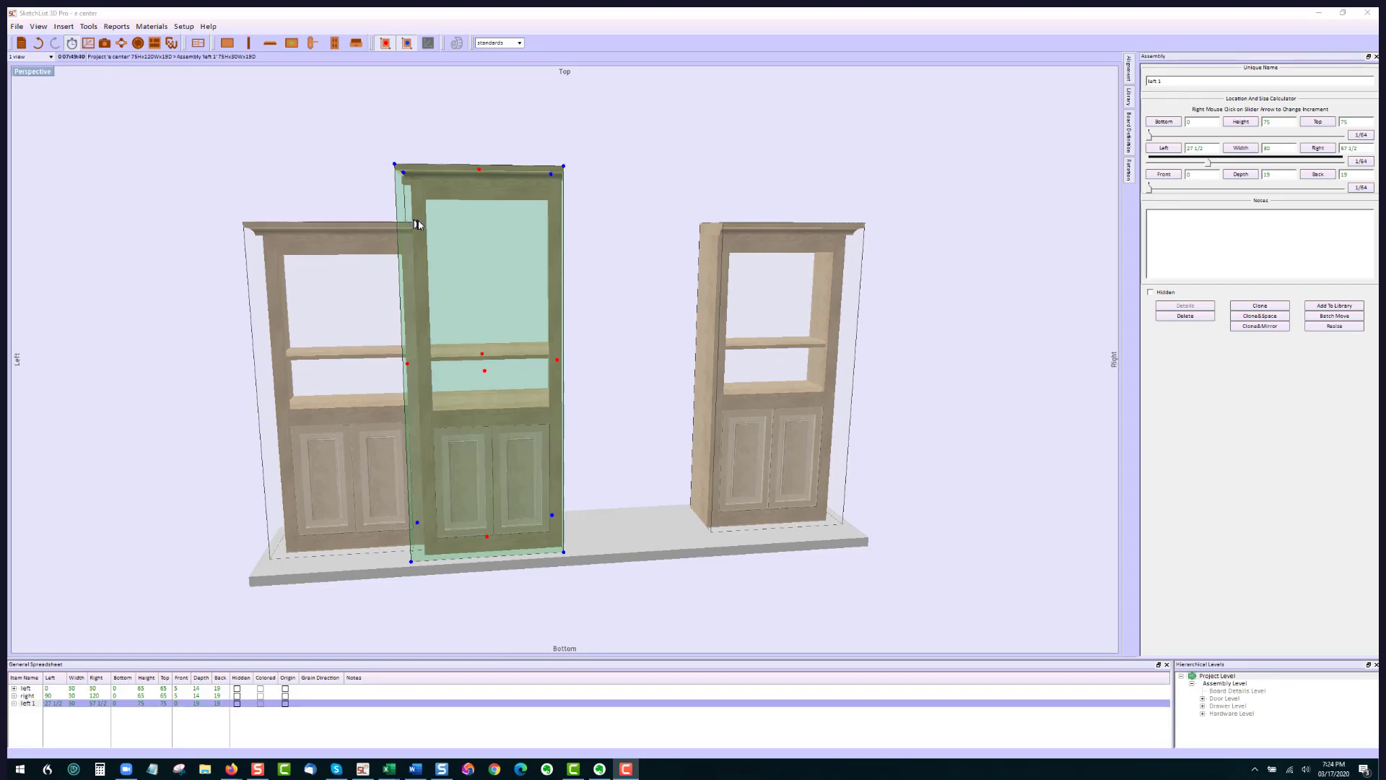
Extend the tall bookcase container's right position by 2.5 to 60, for a width of 32 1/2.
middle_drag(480, 365, 388, 256)
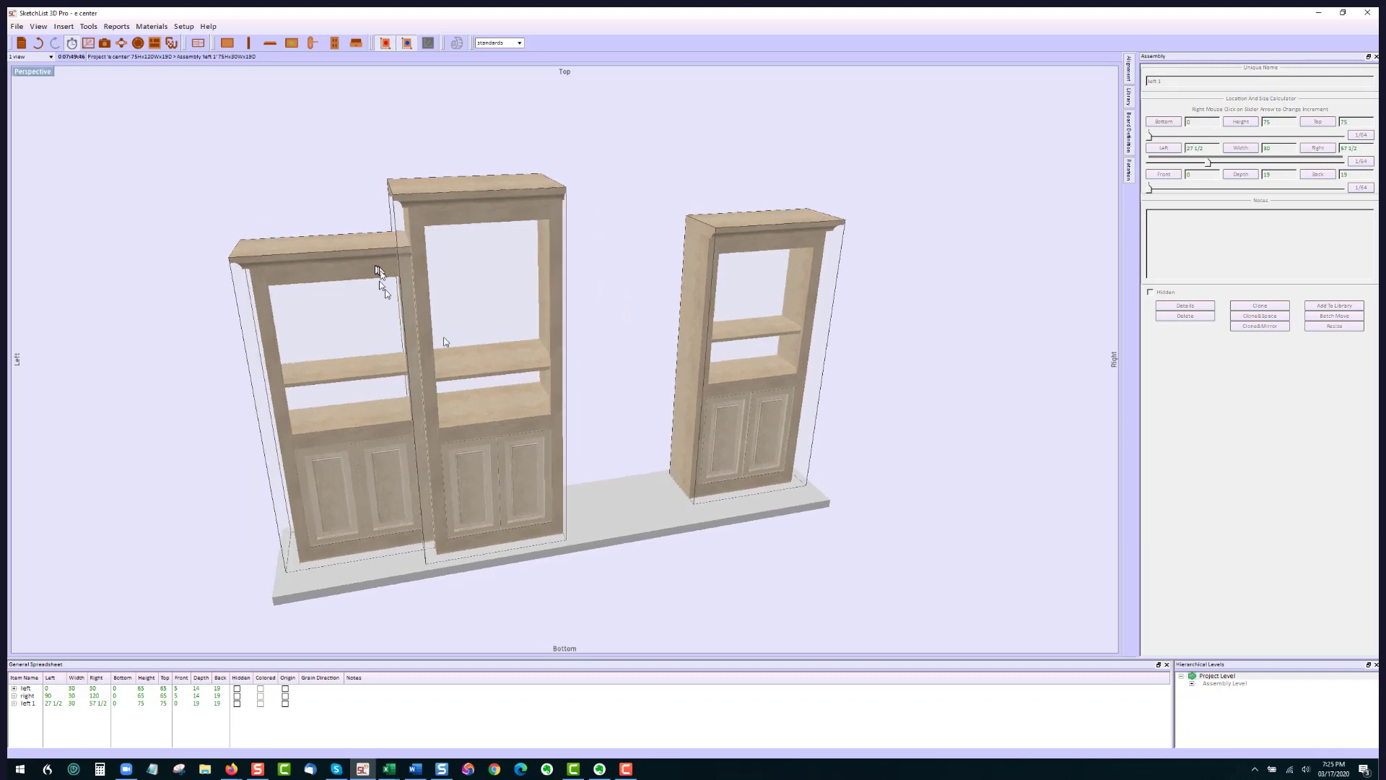
click(388, 410)
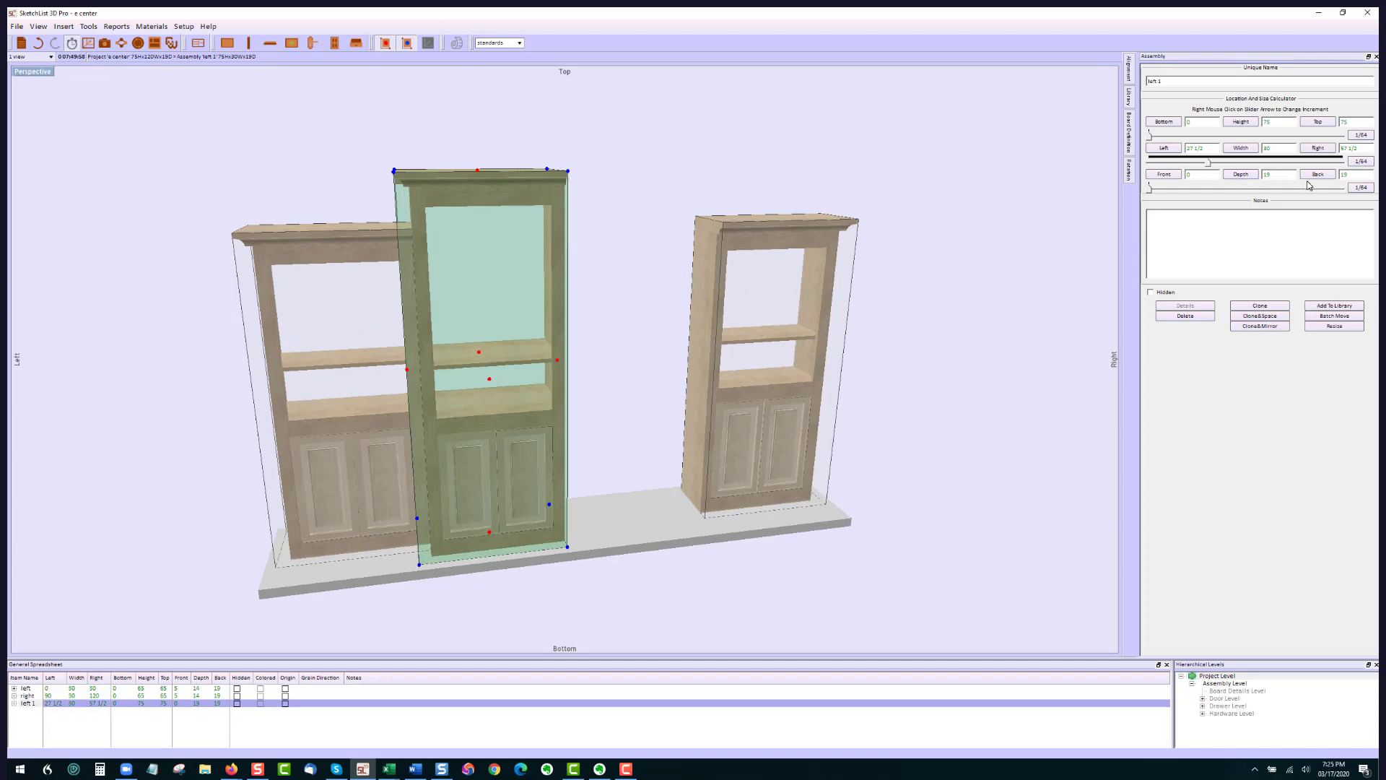
click(1366, 148)
text(+2.5)
key(Return)
Stretch the tall bookcase sideways with its contents so its right edge is at 90.
middle_drag(455, 205, 464, 213)
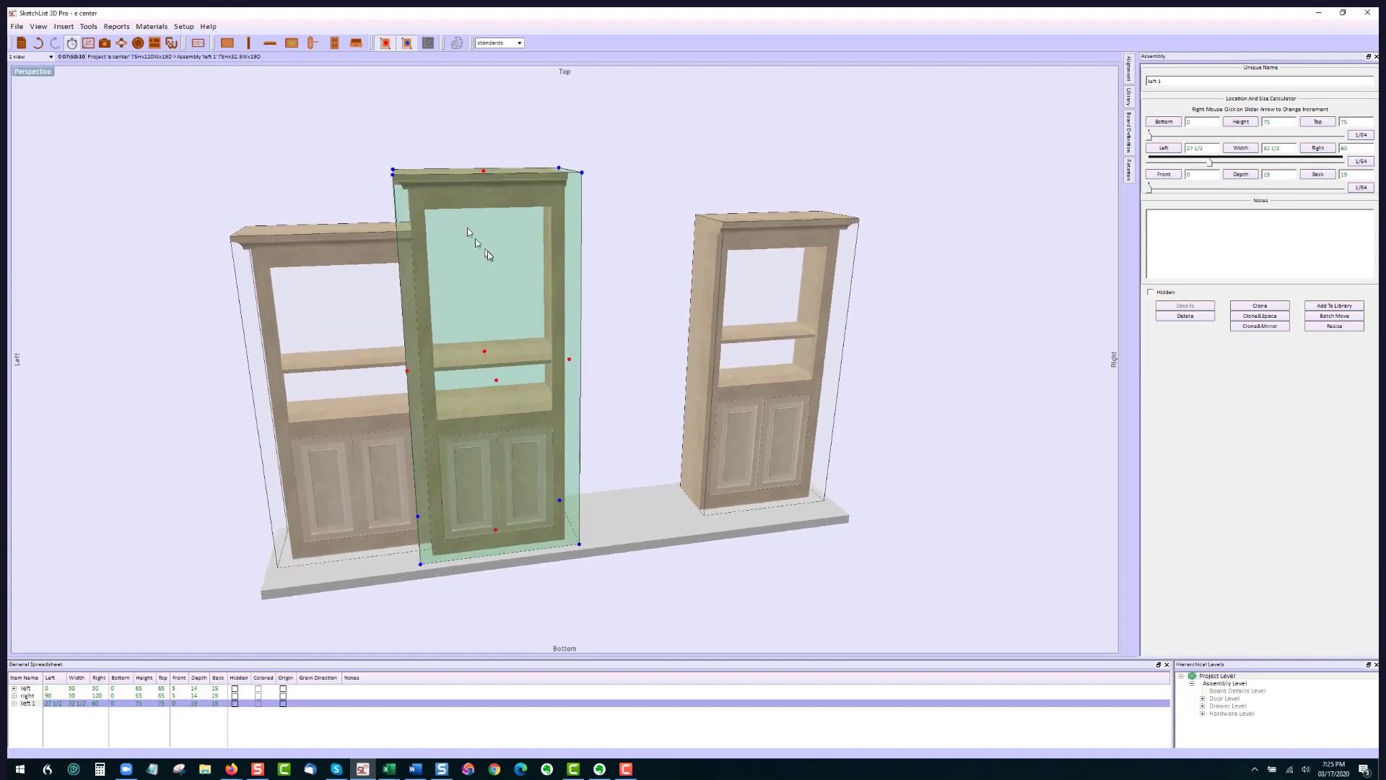
click(569, 359)
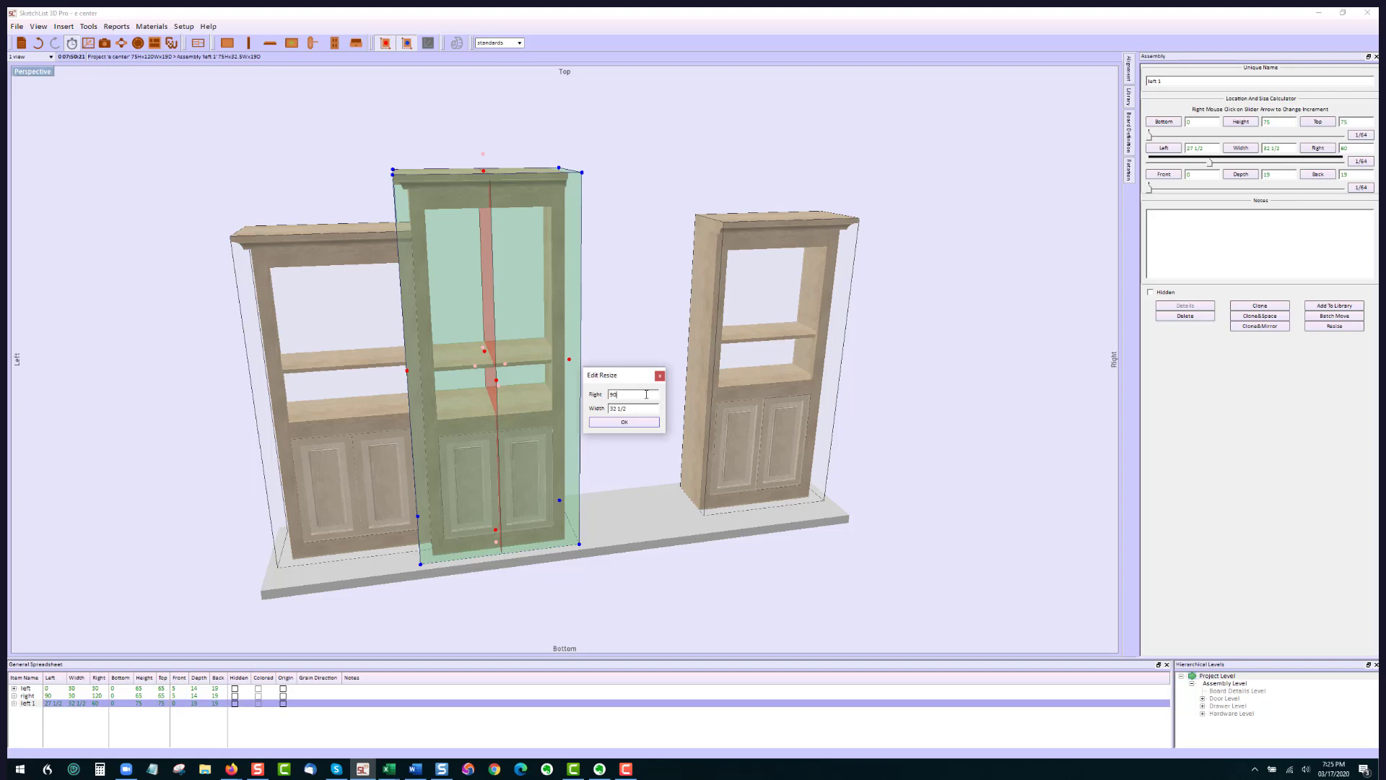
click(651, 427)
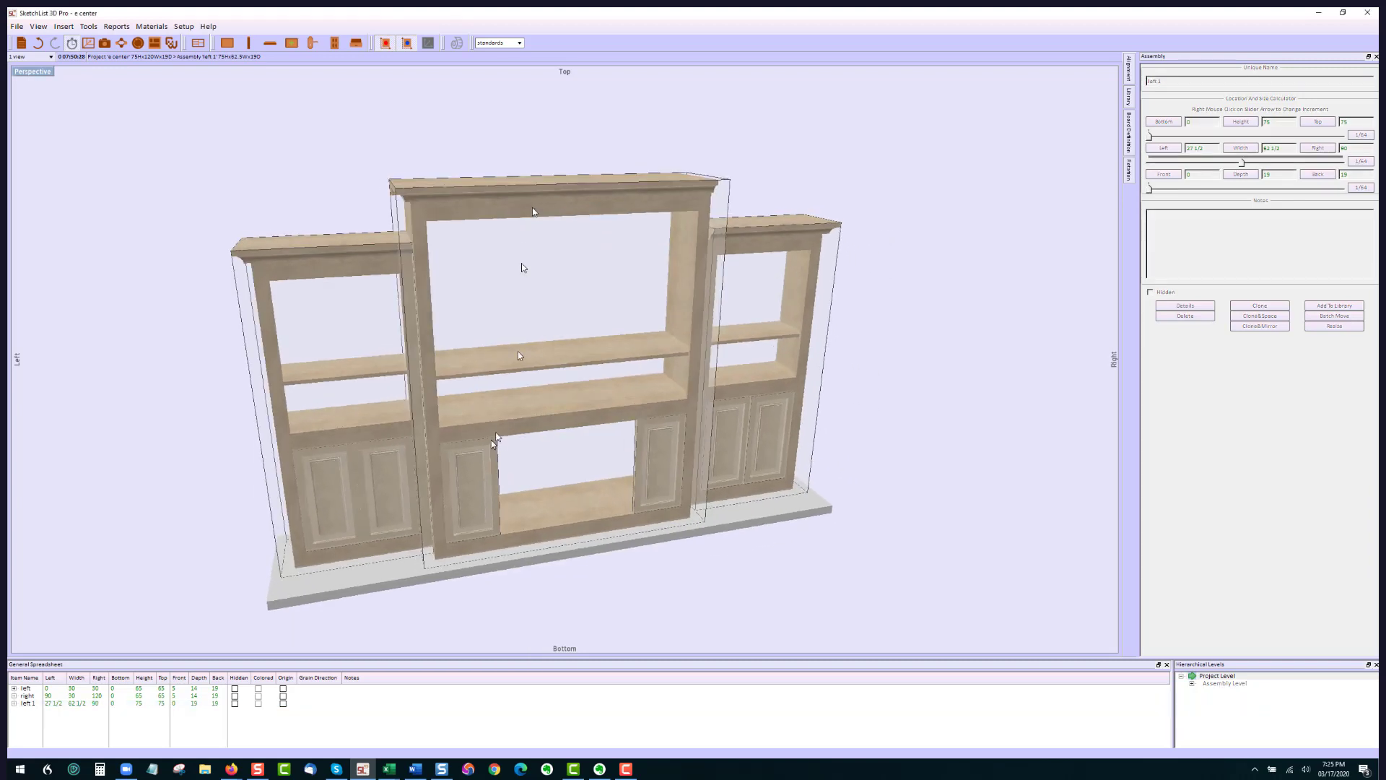
Open the center unit at assembly level and extend its top crown board to the right, to a width of 62 1/2.
click(573, 474)
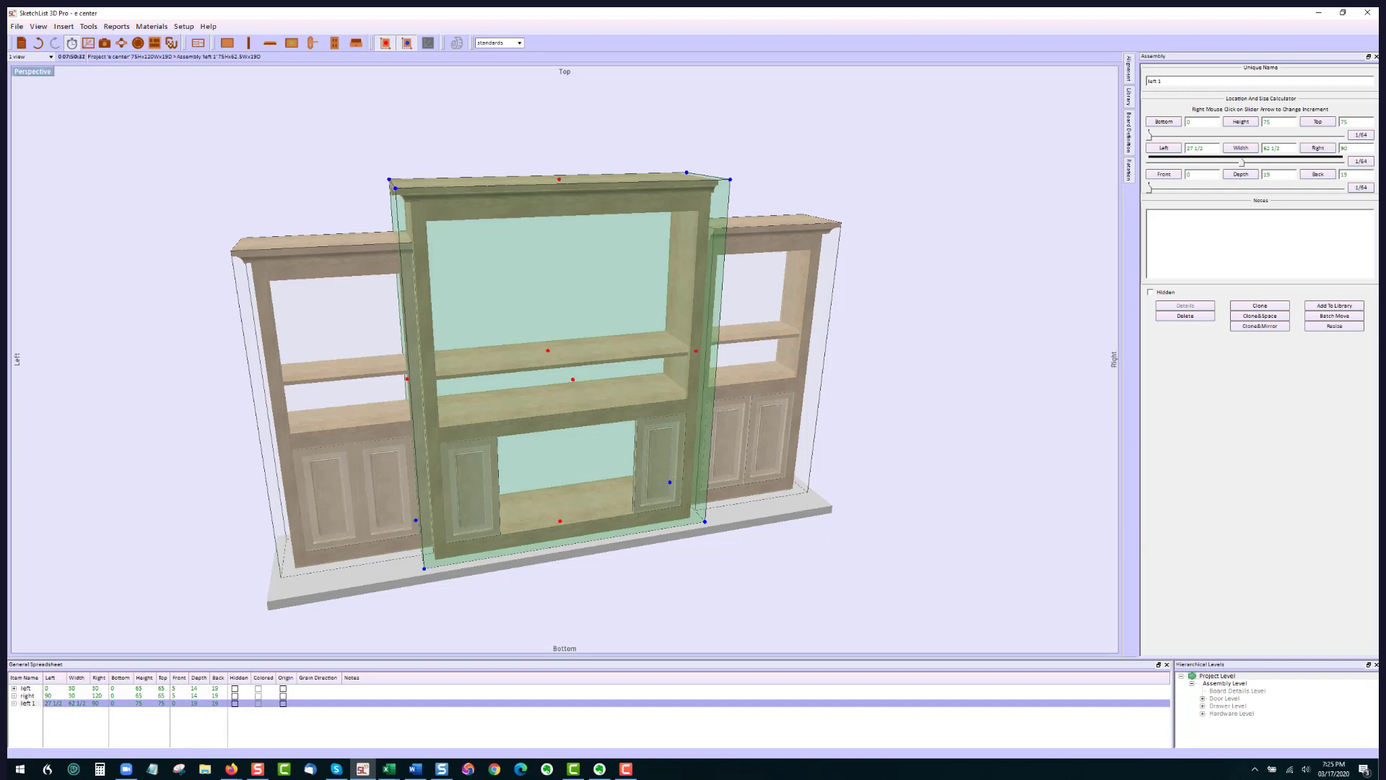
click(1227, 684)
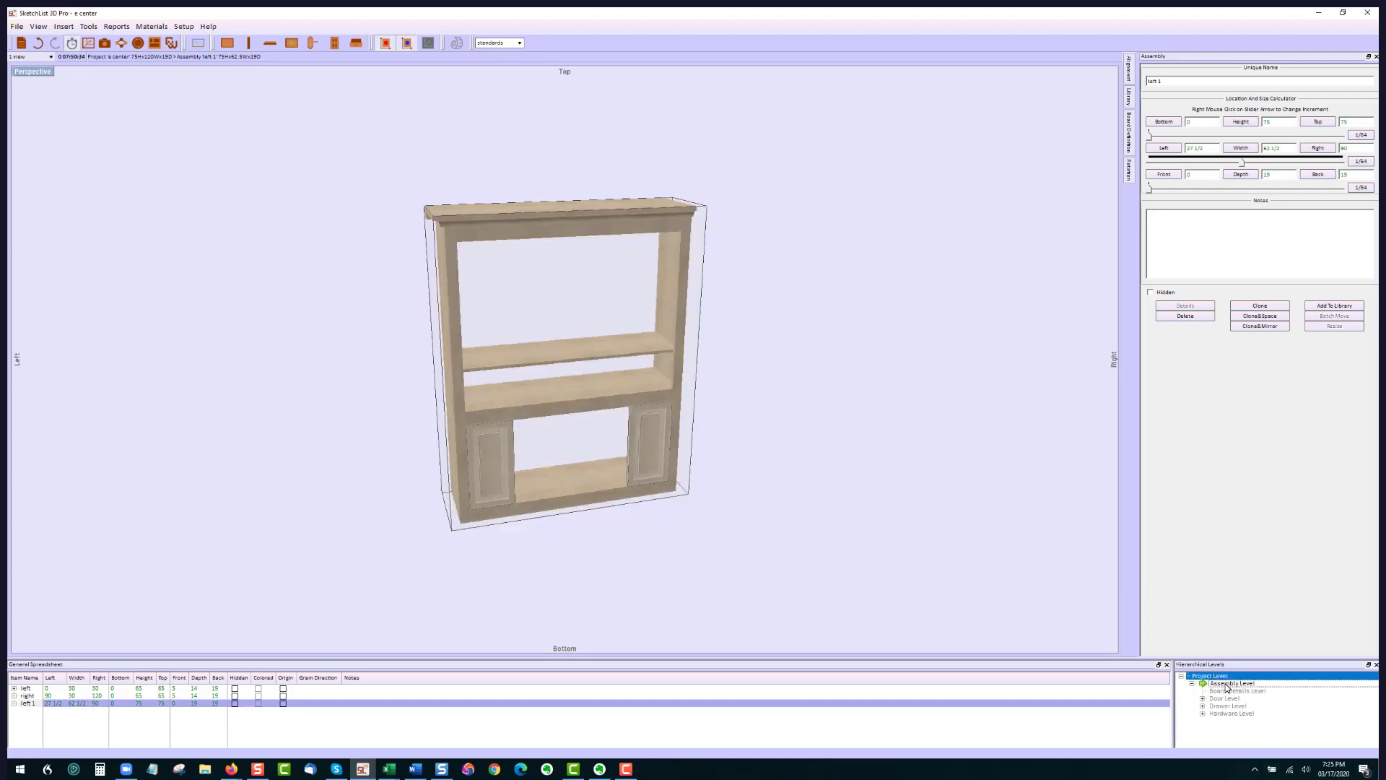
scroll(638, 303, up, 5)
drag(607, 256, 574, 324)
click(636, 236)
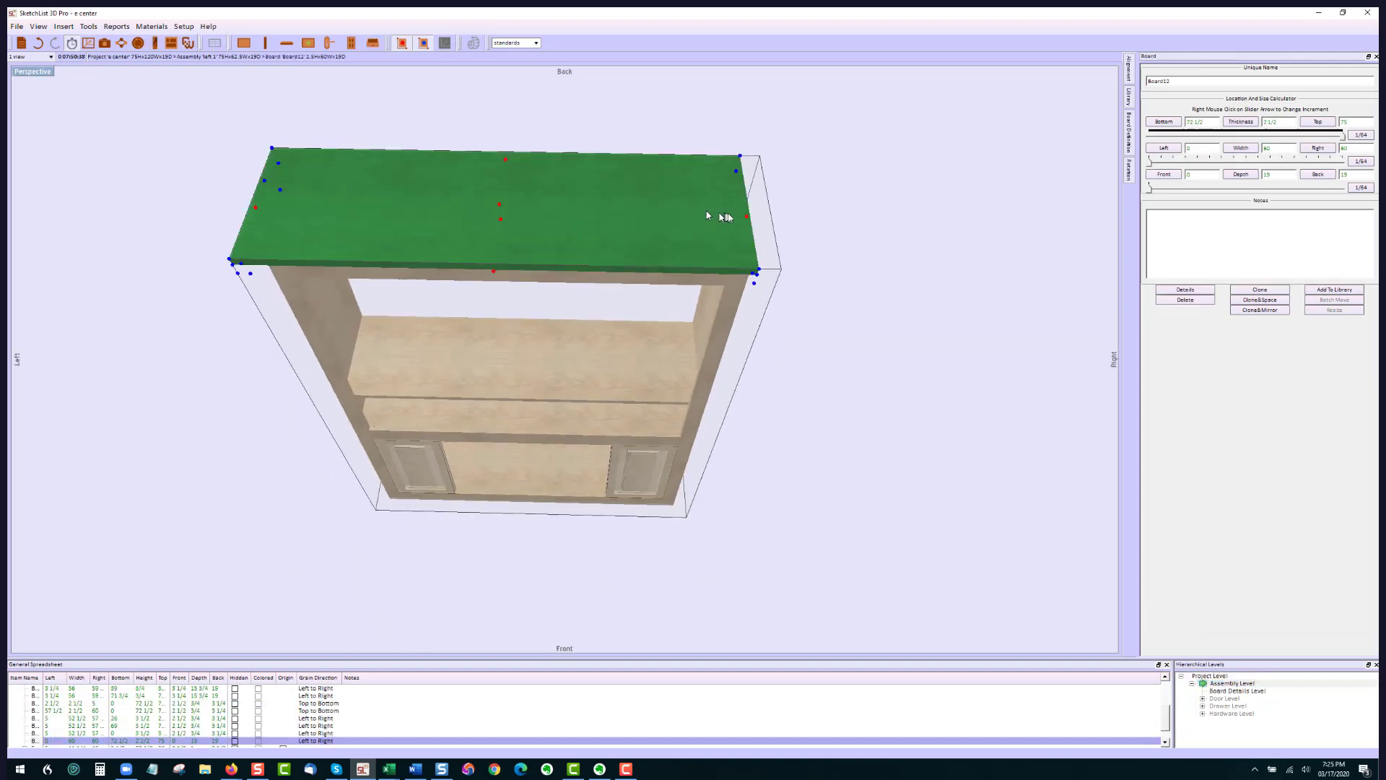
drag(747, 216, 794, 218)
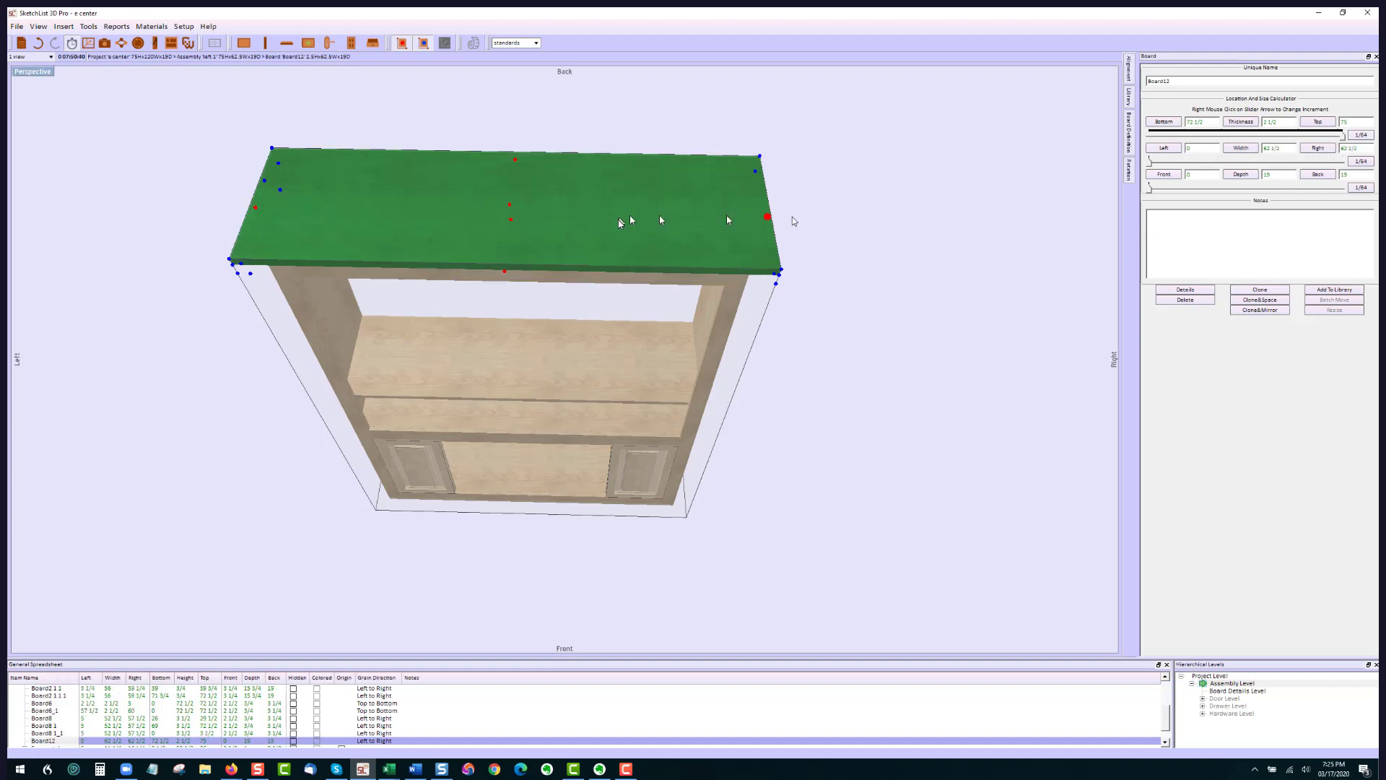
Reapply the crown board's bottom cove contour with a 1 1/2 radius to edges 1, 2 and 4, and return to assembly level.
drag(618, 219, 616, 164)
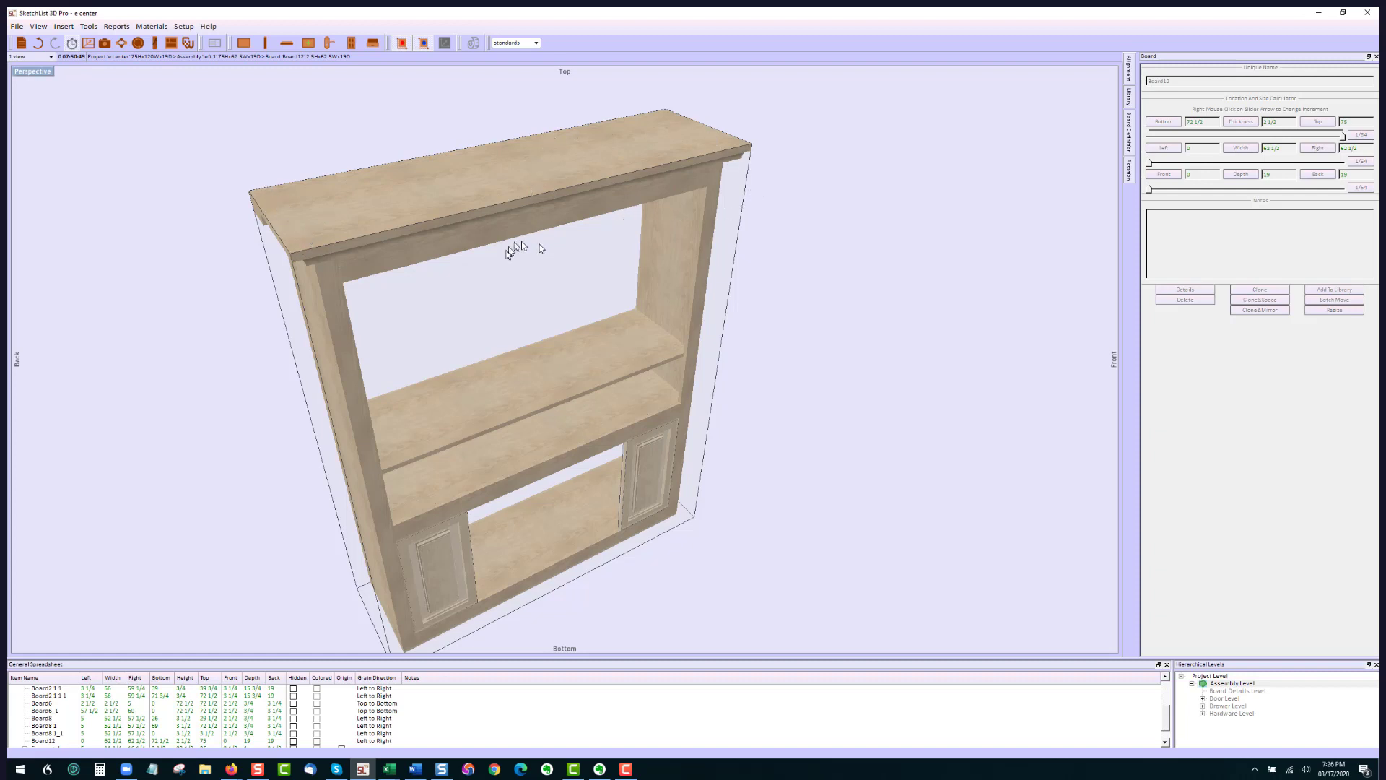
click(349, 279)
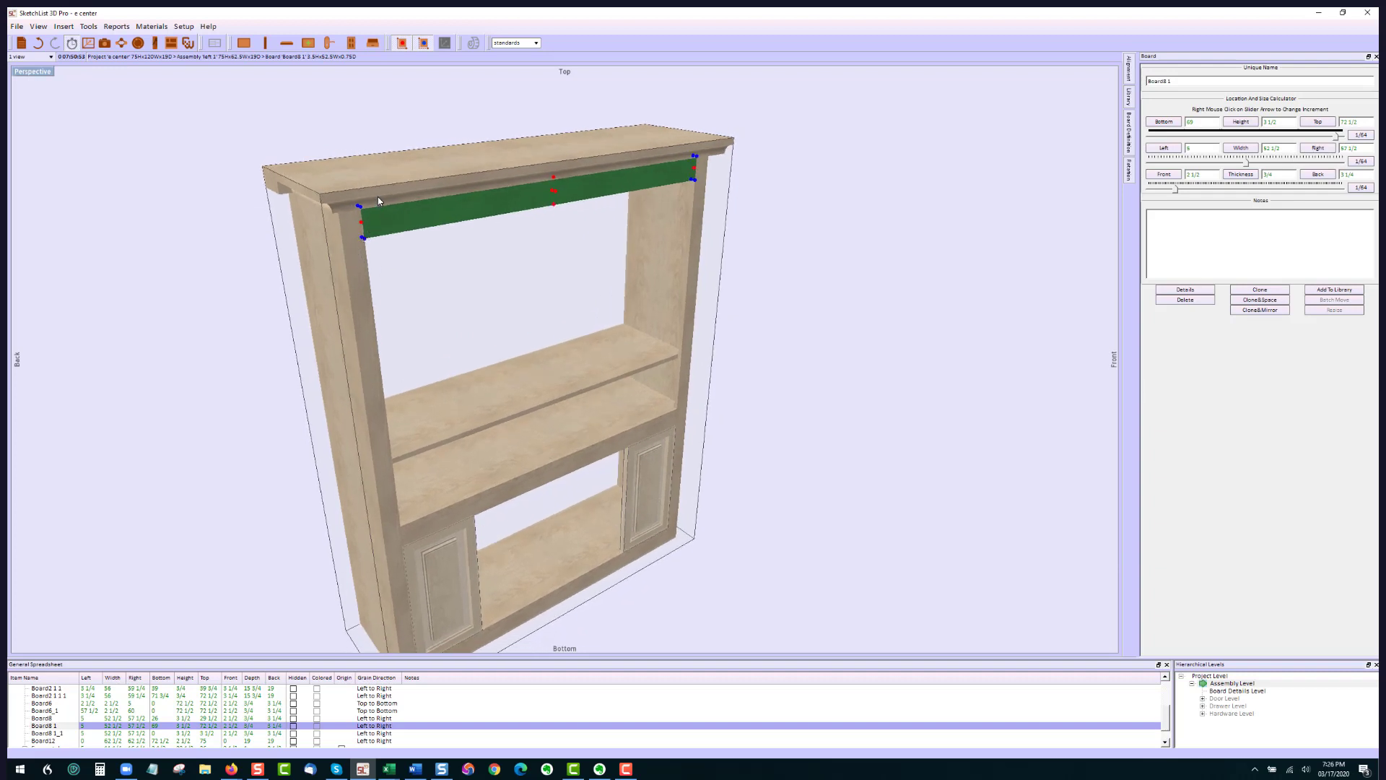
click(378, 196)
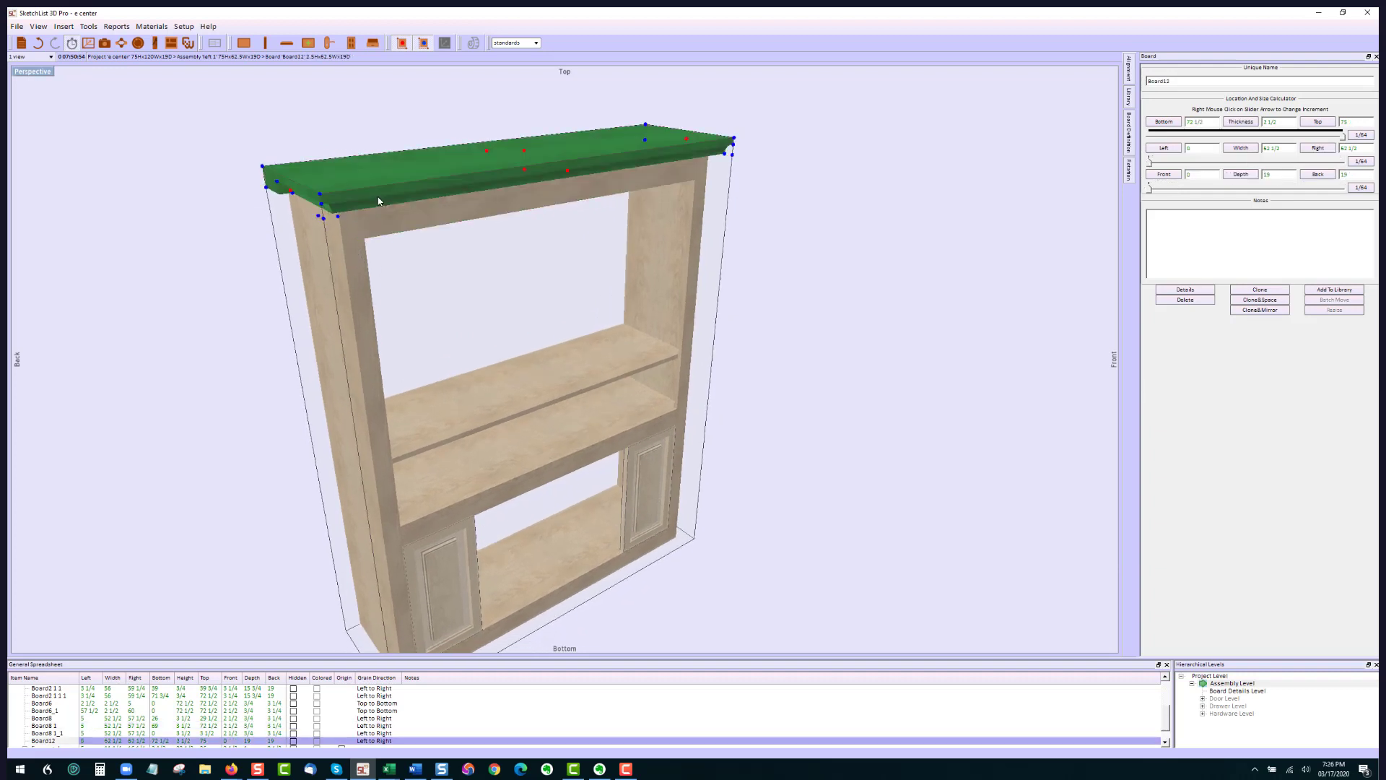
click(1188, 290)
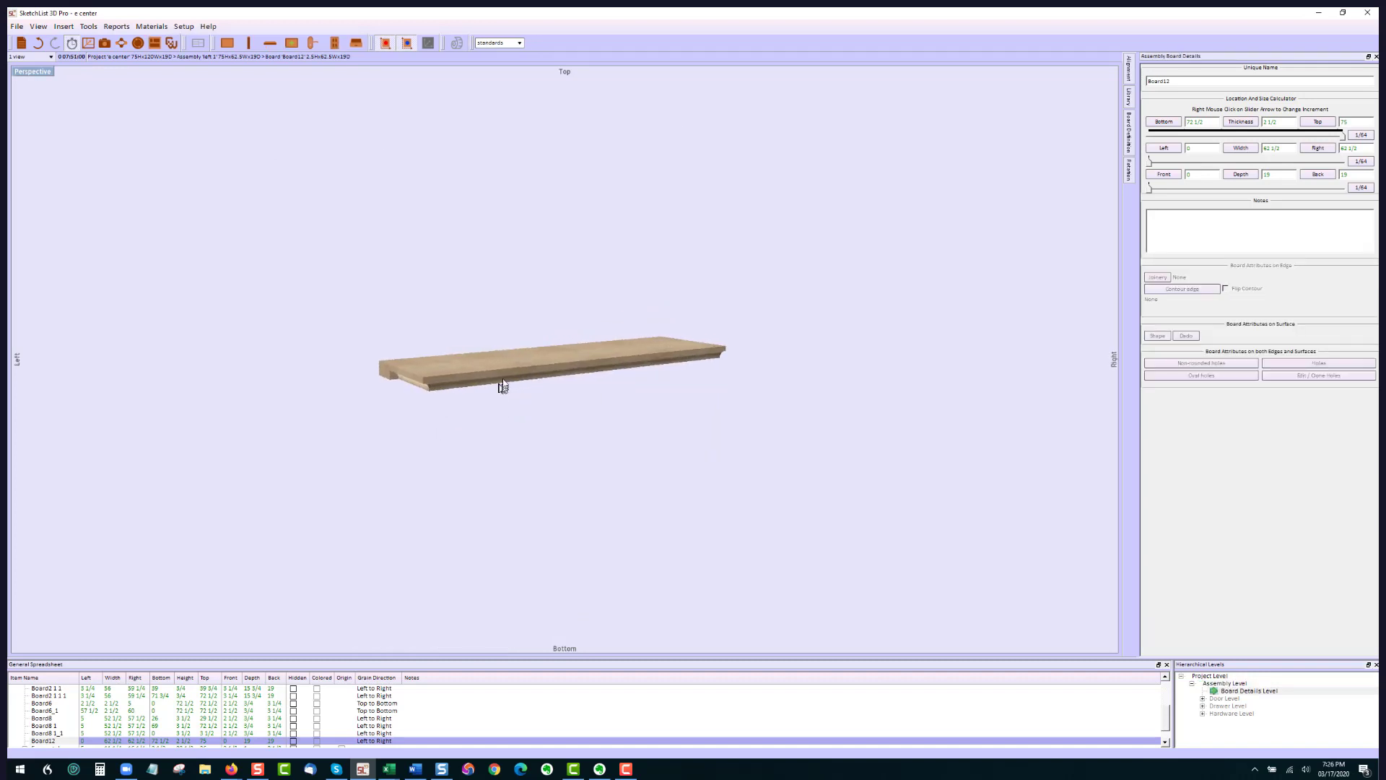
click(1183, 290)
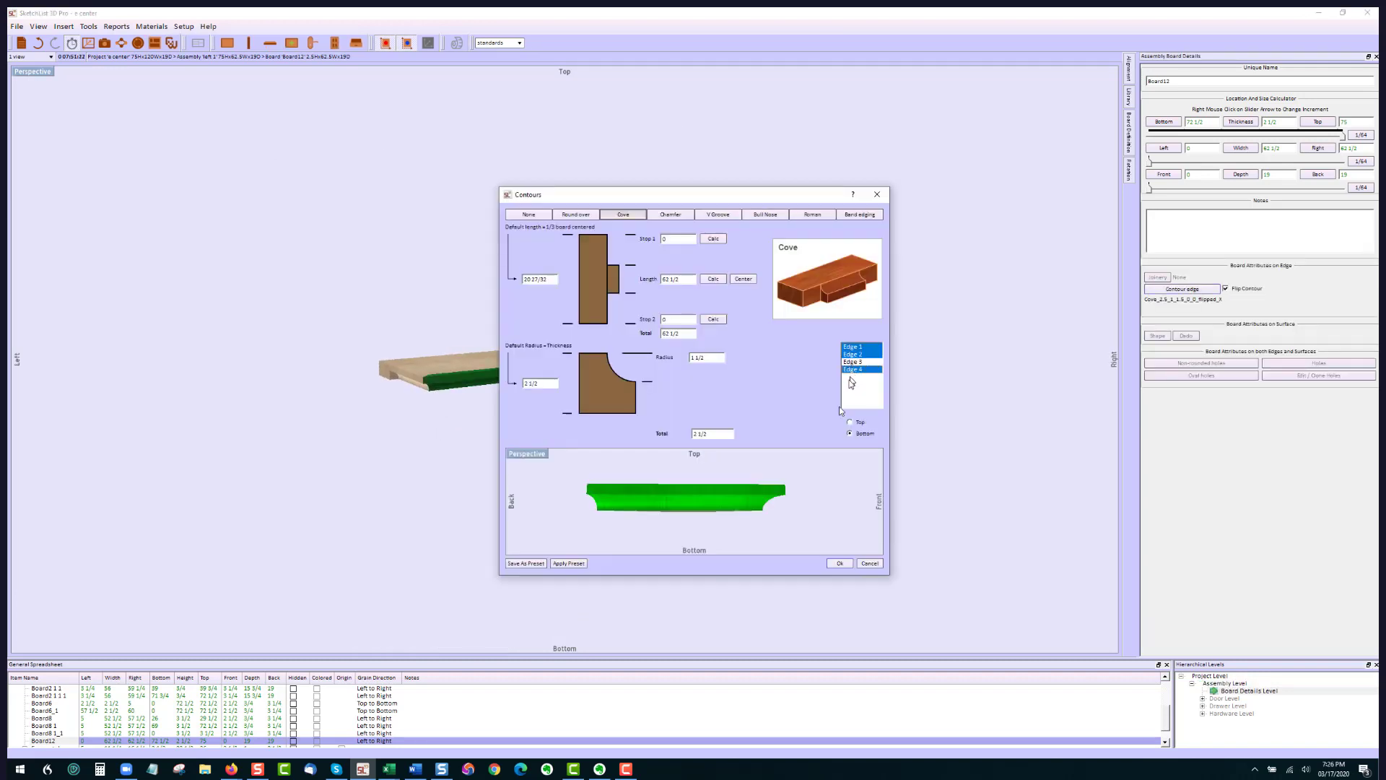
click(840, 563)
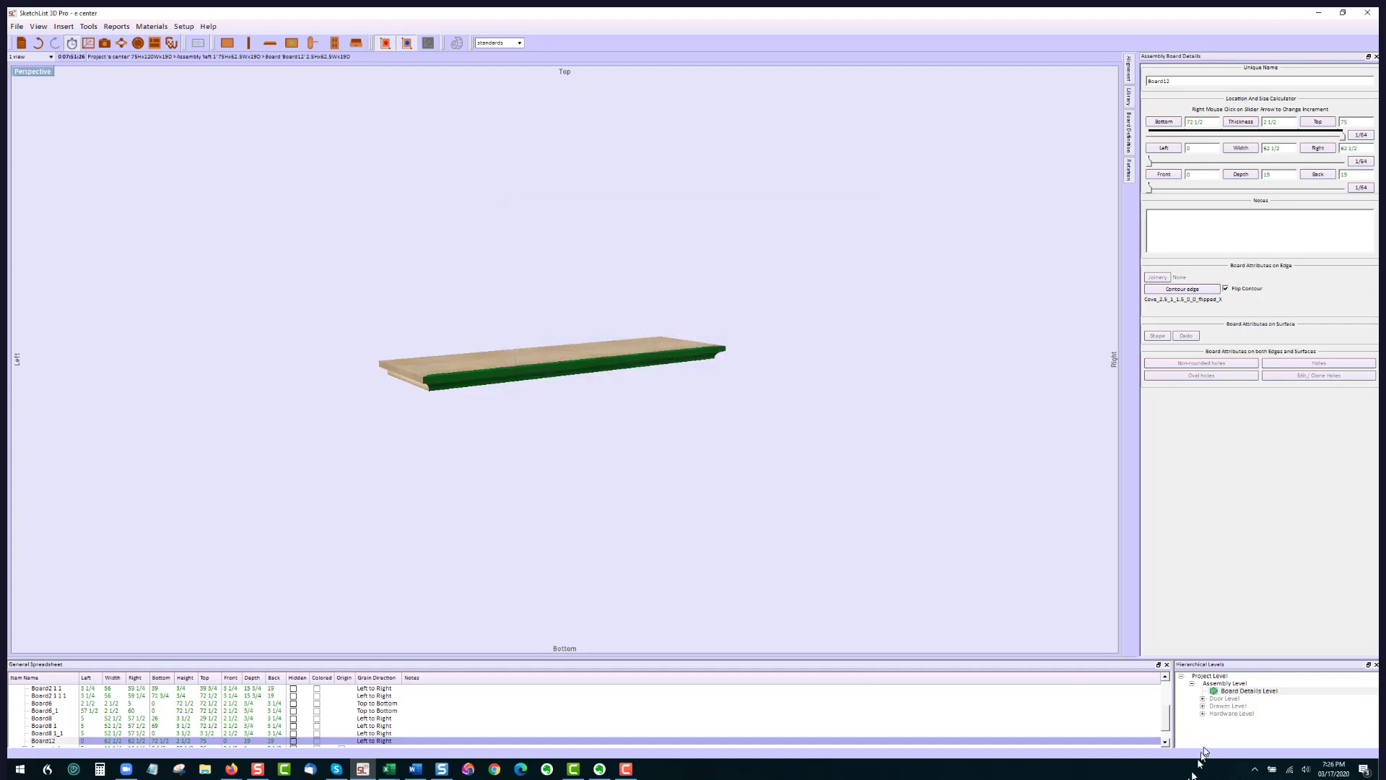
click(1220, 684)
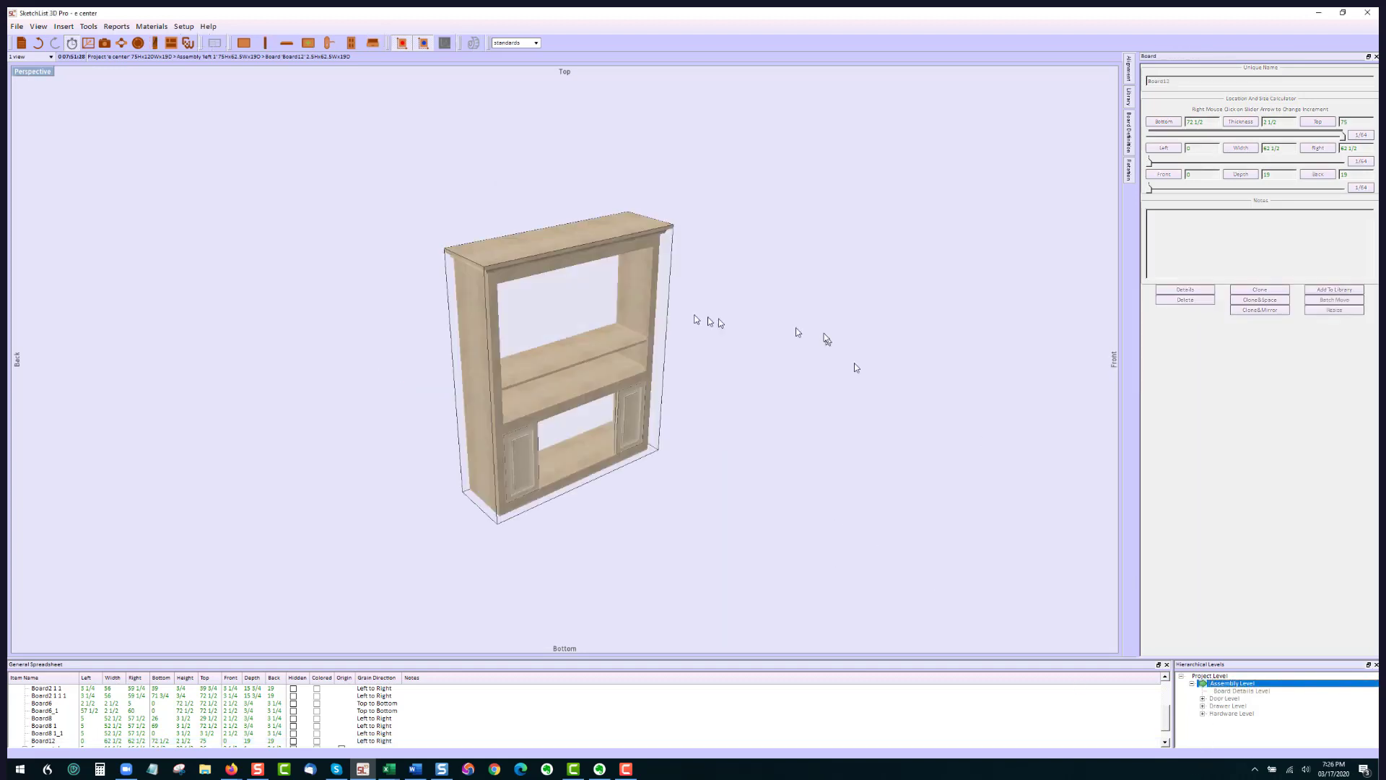
Inspect the widened center unit and its crown, and return to project level to see the whole entertainment center.
scroll(566, 300, up, 3)
mouse_move(567, 300)
middle_down()
mouse_move(522, 278)
mouse_move(573, 325)
middle_up()
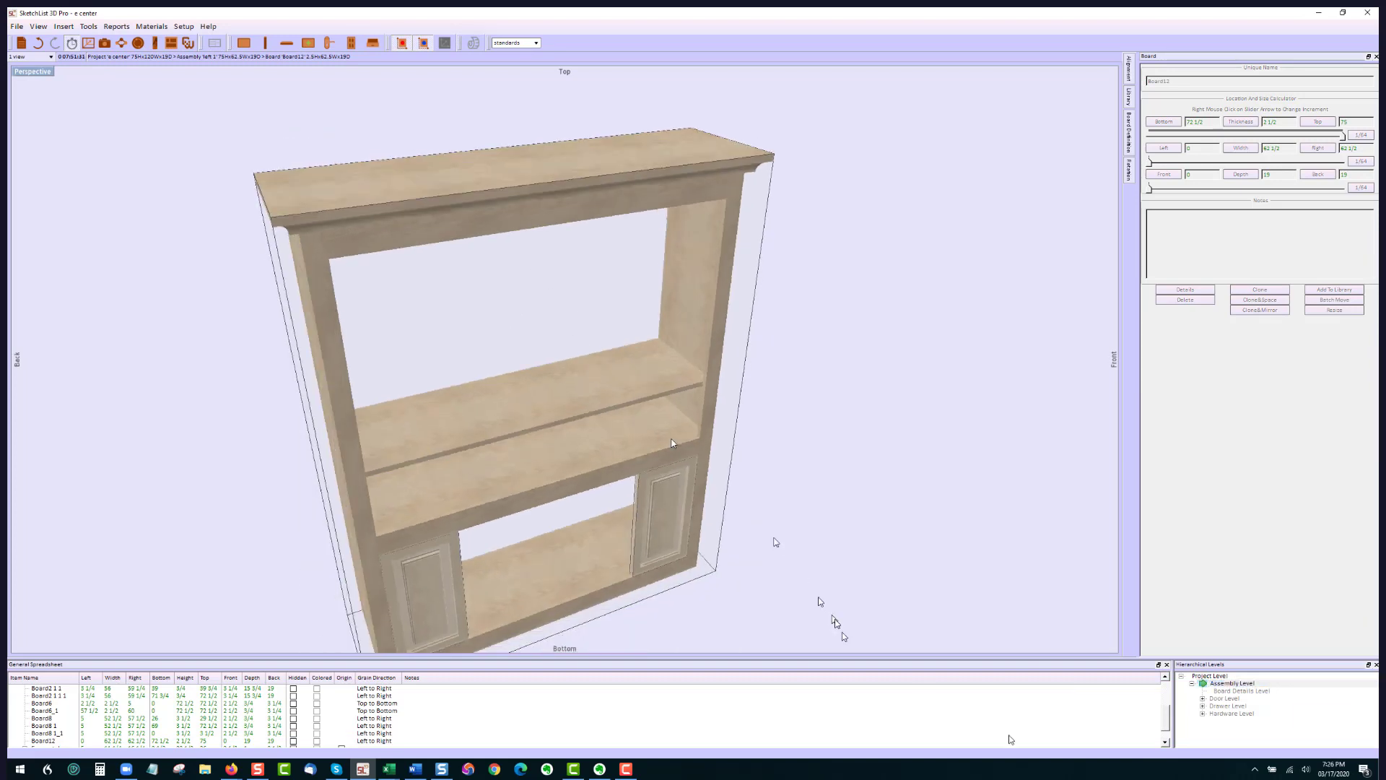
click(1217, 678)
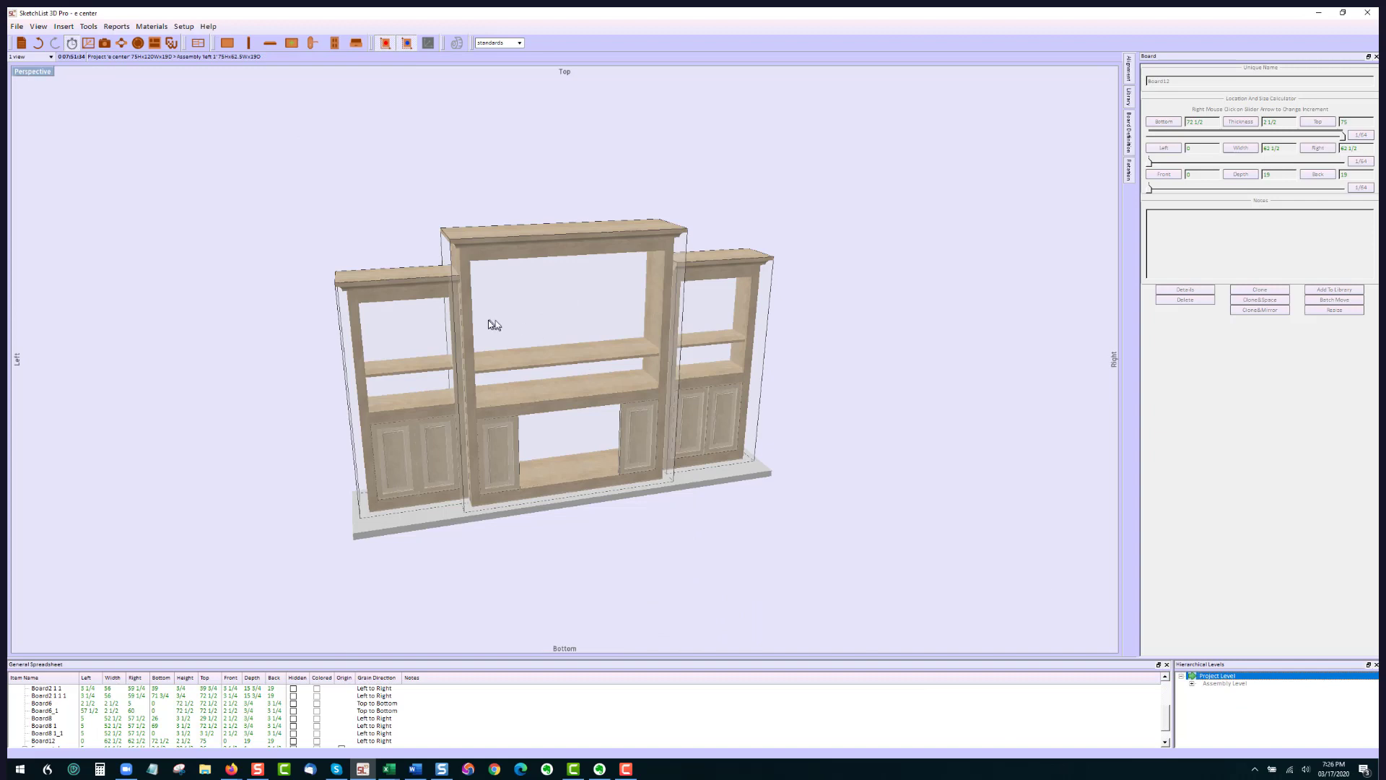
Open the center unit at assembly level and widen its left five part door to 18 by extending the right edge.
click(489, 321)
mouse_move(501, 323)
middle_down()
mouse_move(487, 296)
mouse_move(526, 329)
middle_up()
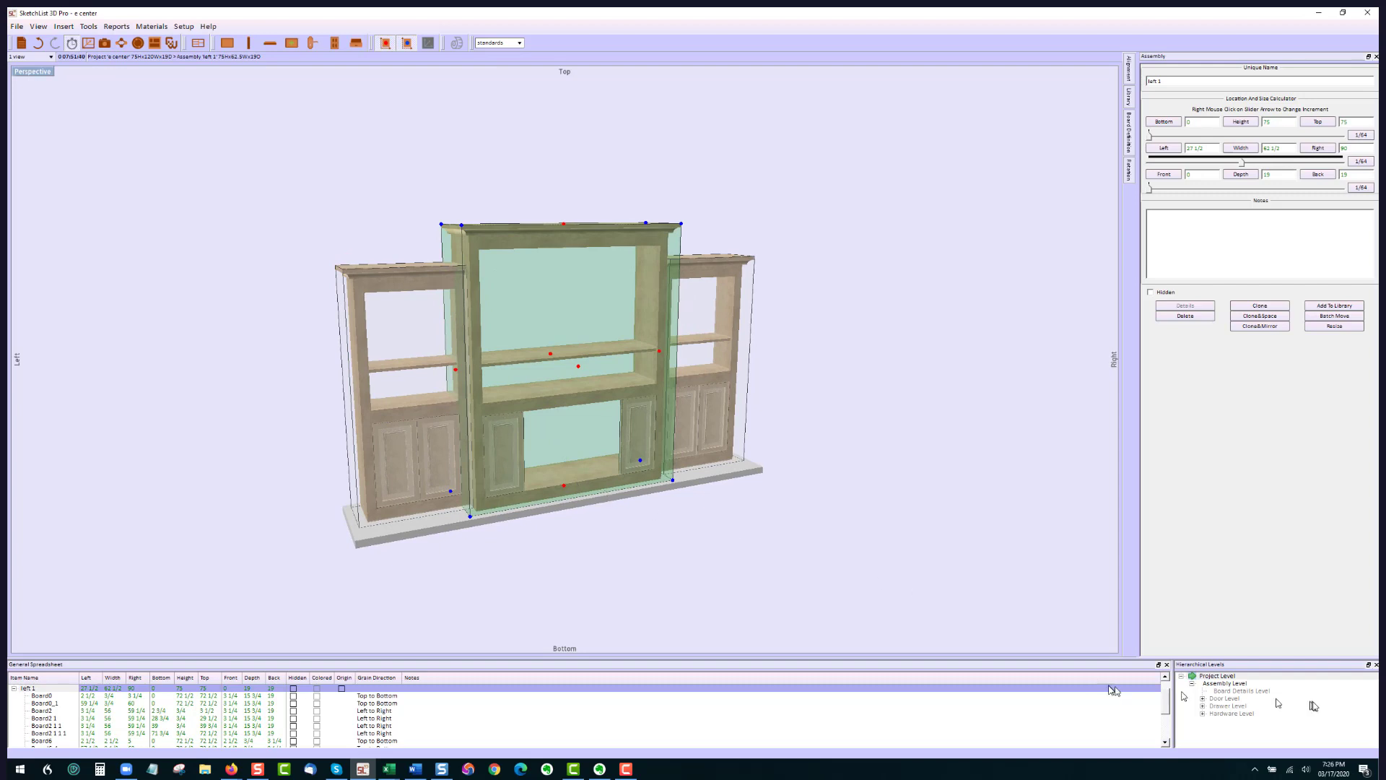
click(1222, 683)
click(402, 513)
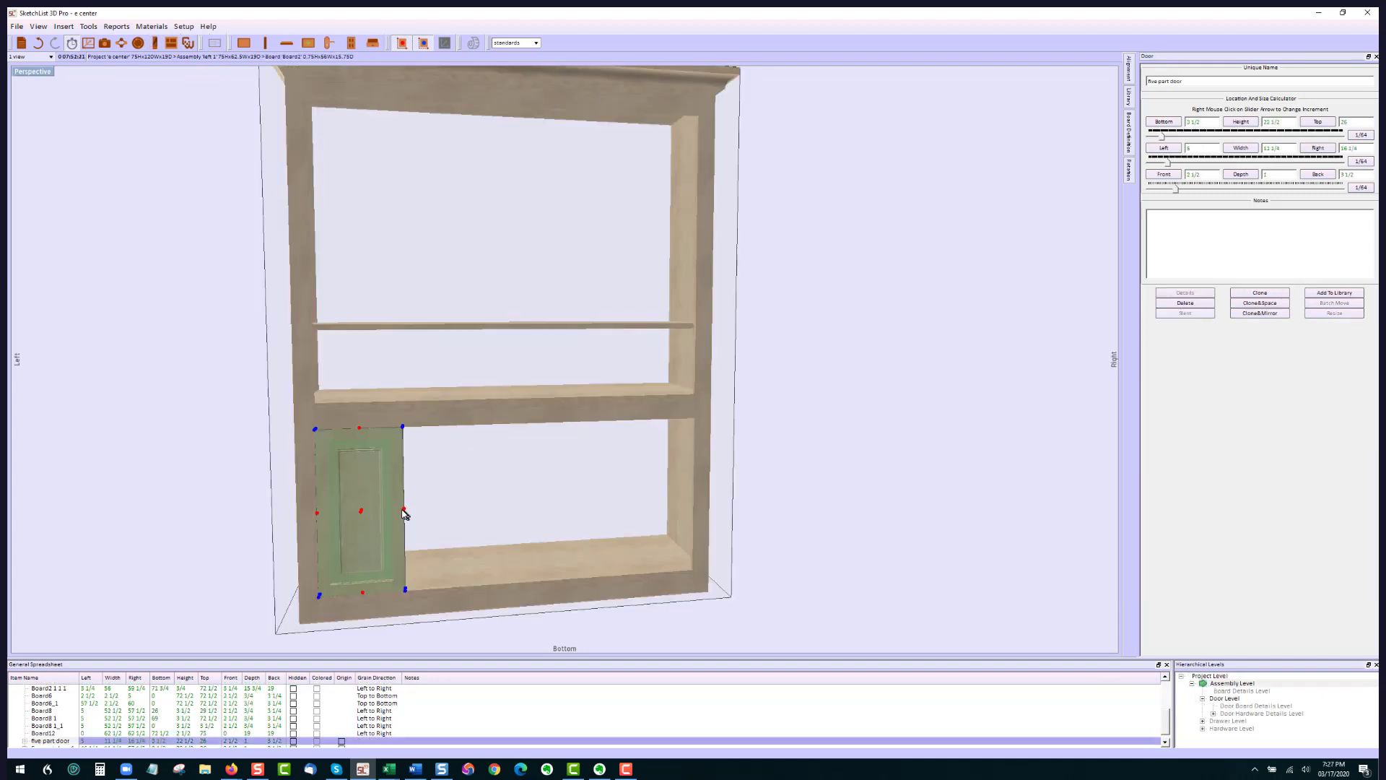
right_click(405, 511)
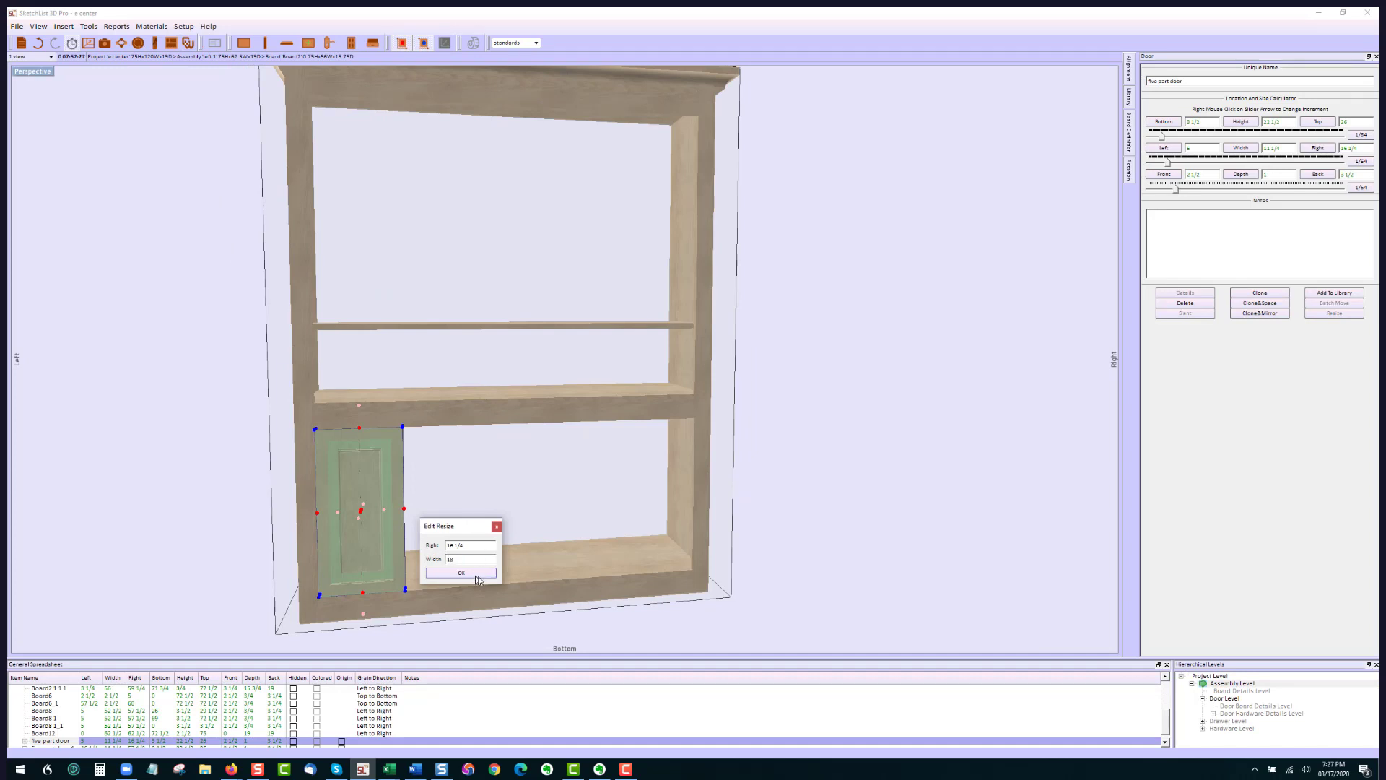
click(460, 573)
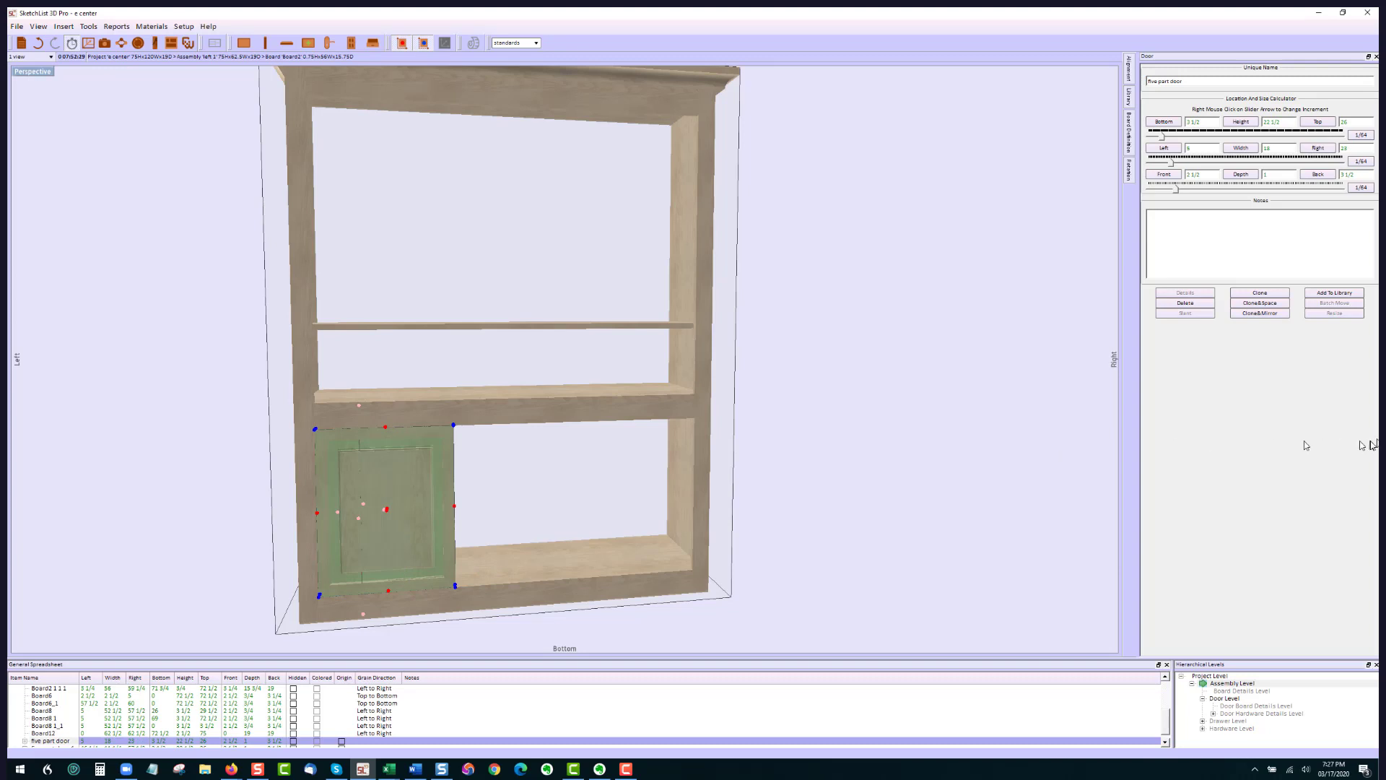
Clone and mirror the widened left door to the opposite side of the center unit's lower cabinet.
click(1278, 314)
click(599, 490)
drag(599, 490, 656, 493)
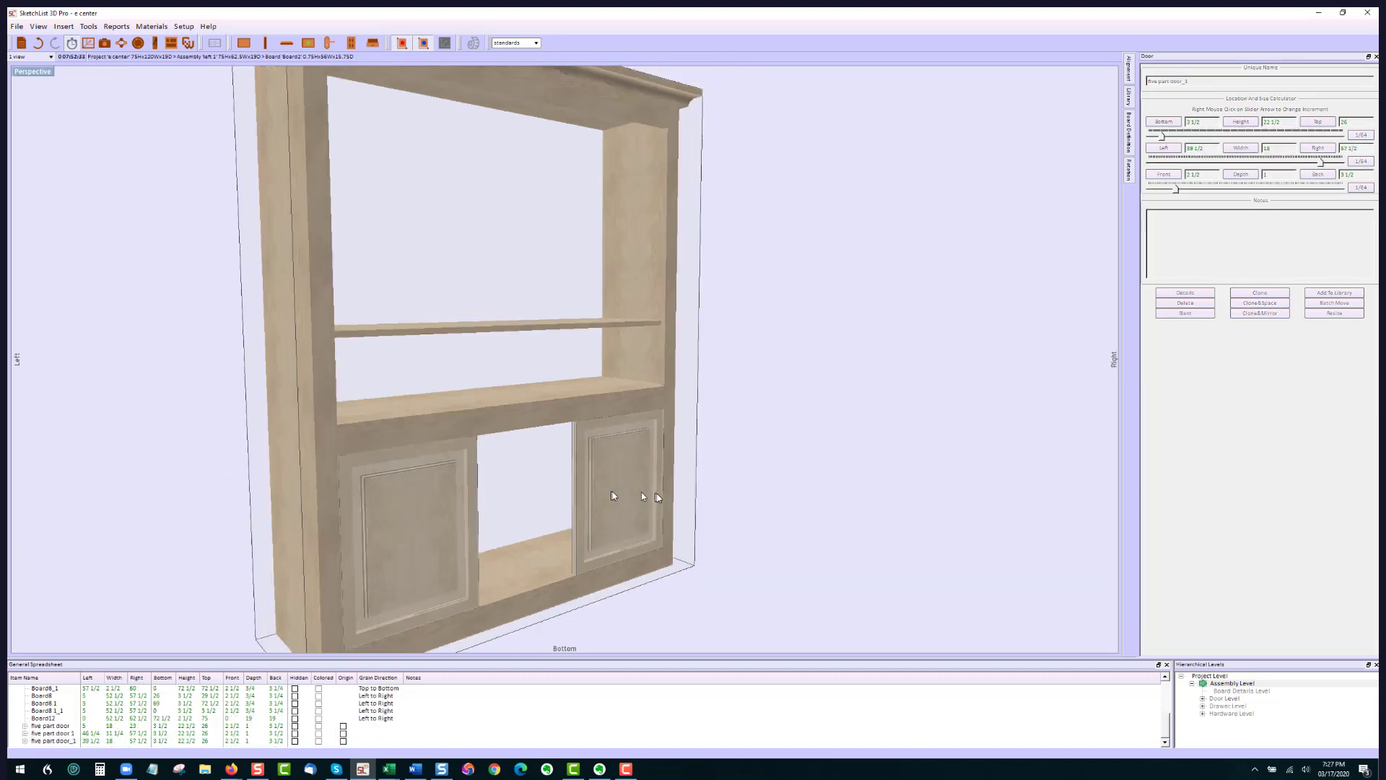
Clone the fixed shelf above the doors, lower the copy into the opening between them, and return to project level.
click(534, 394)
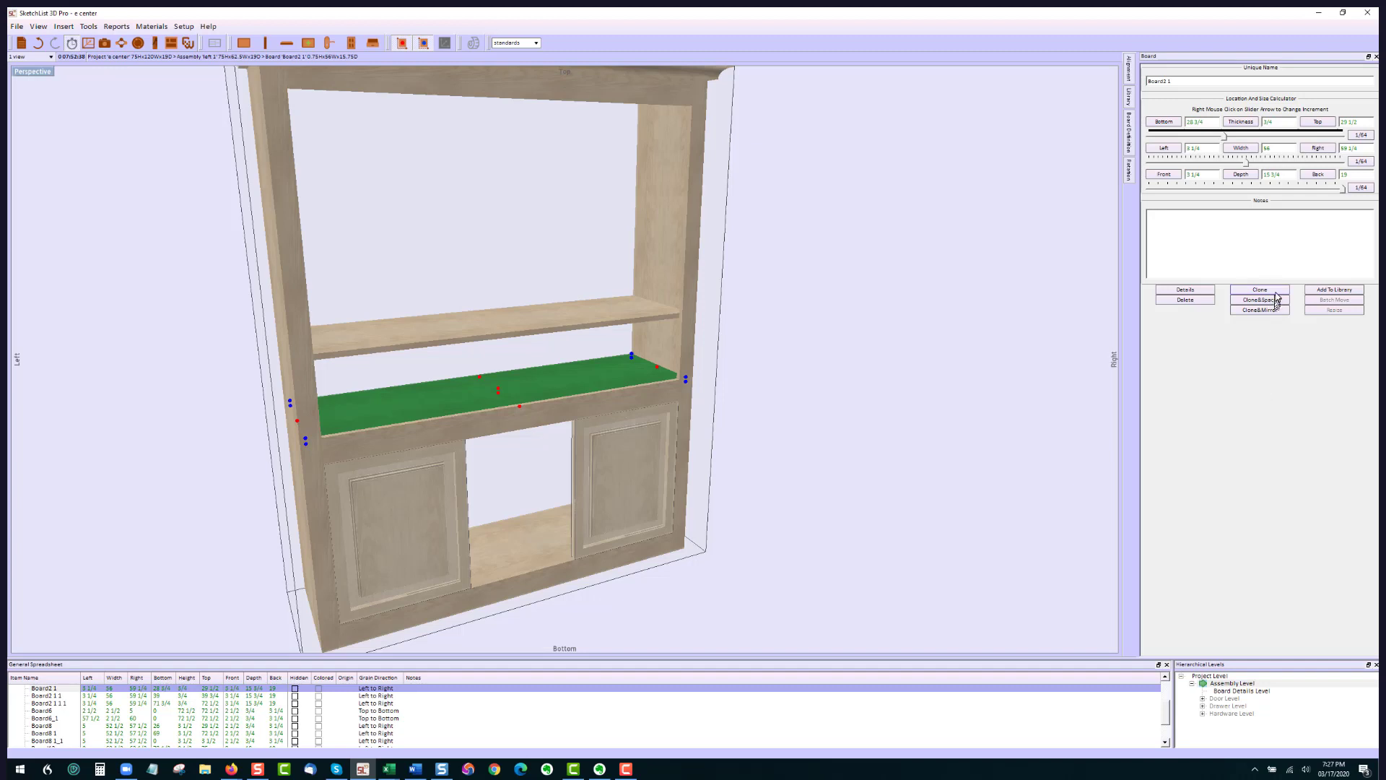
click(1274, 291)
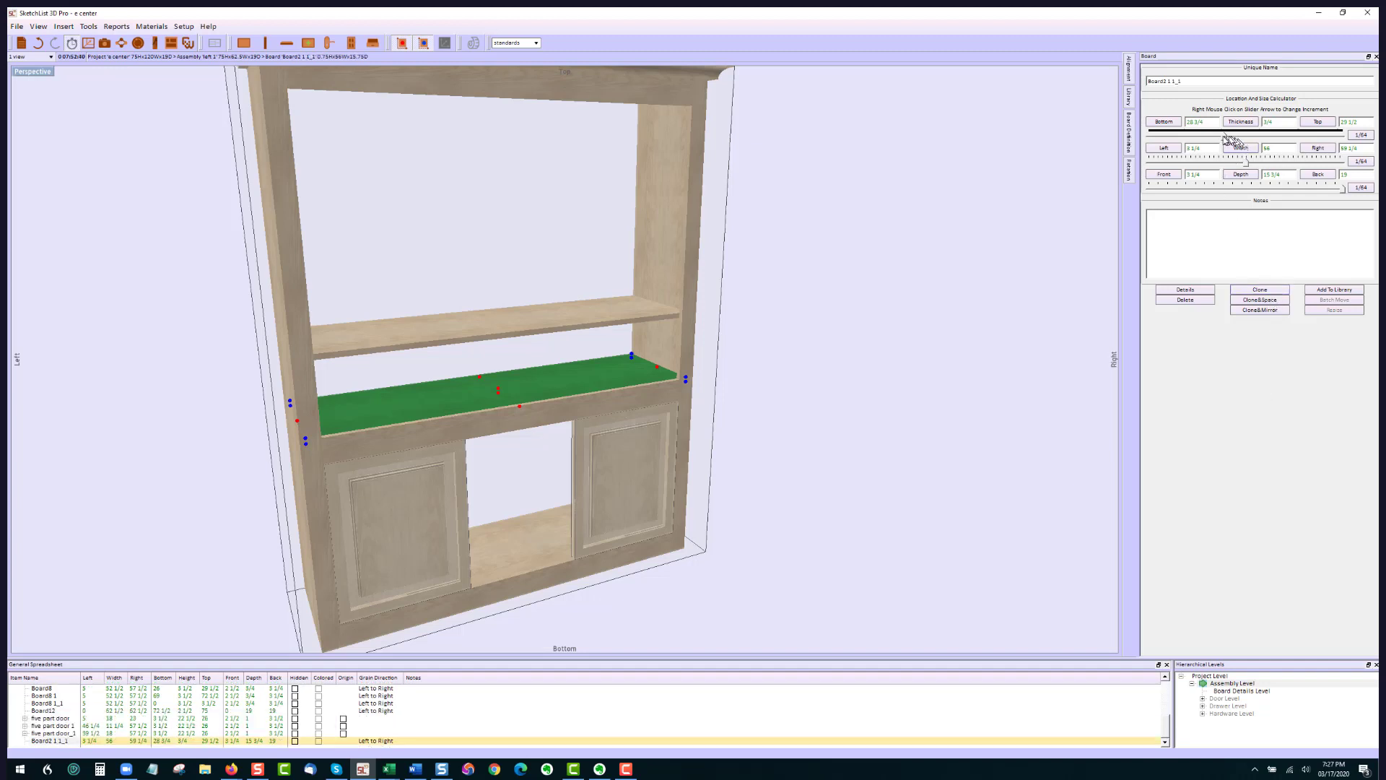
click(1225, 137)
drag(1224, 138, 1178, 143)
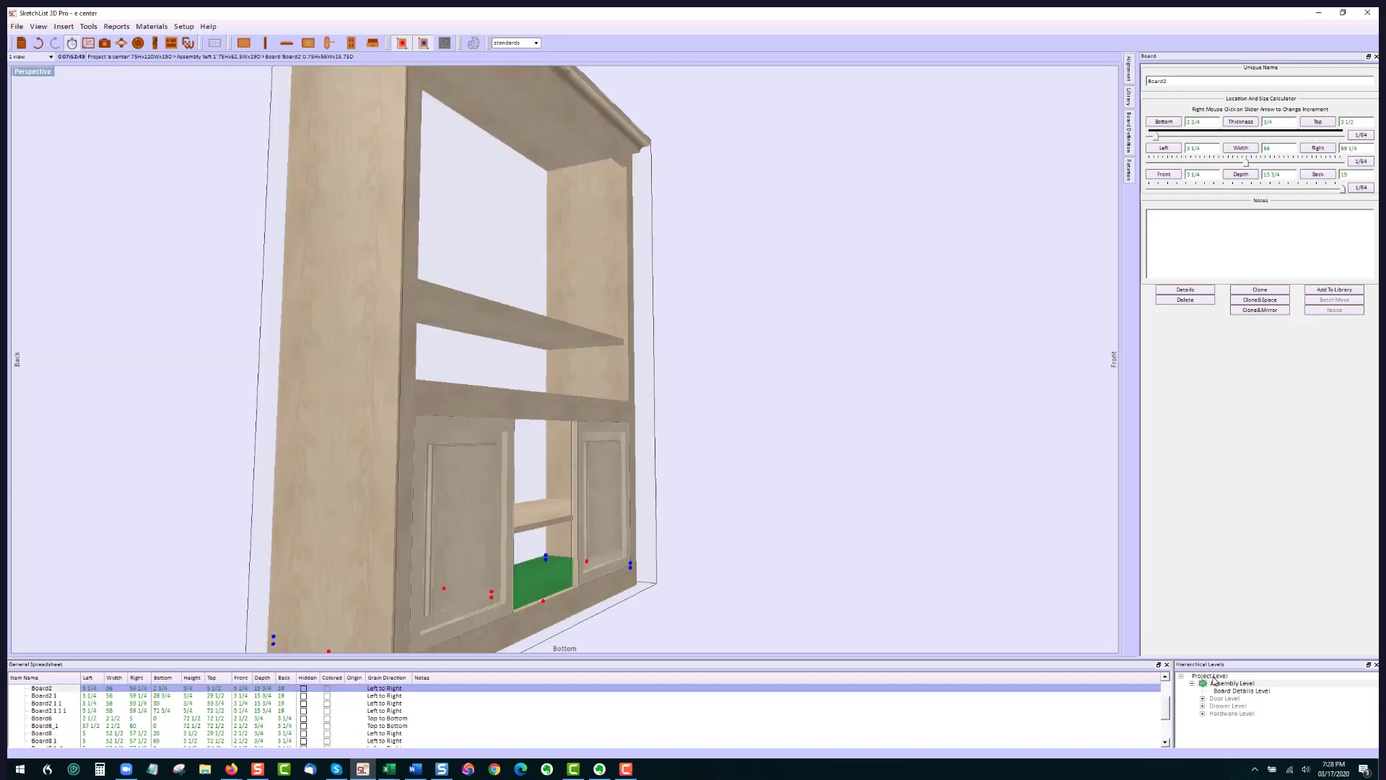
click(1211, 676)
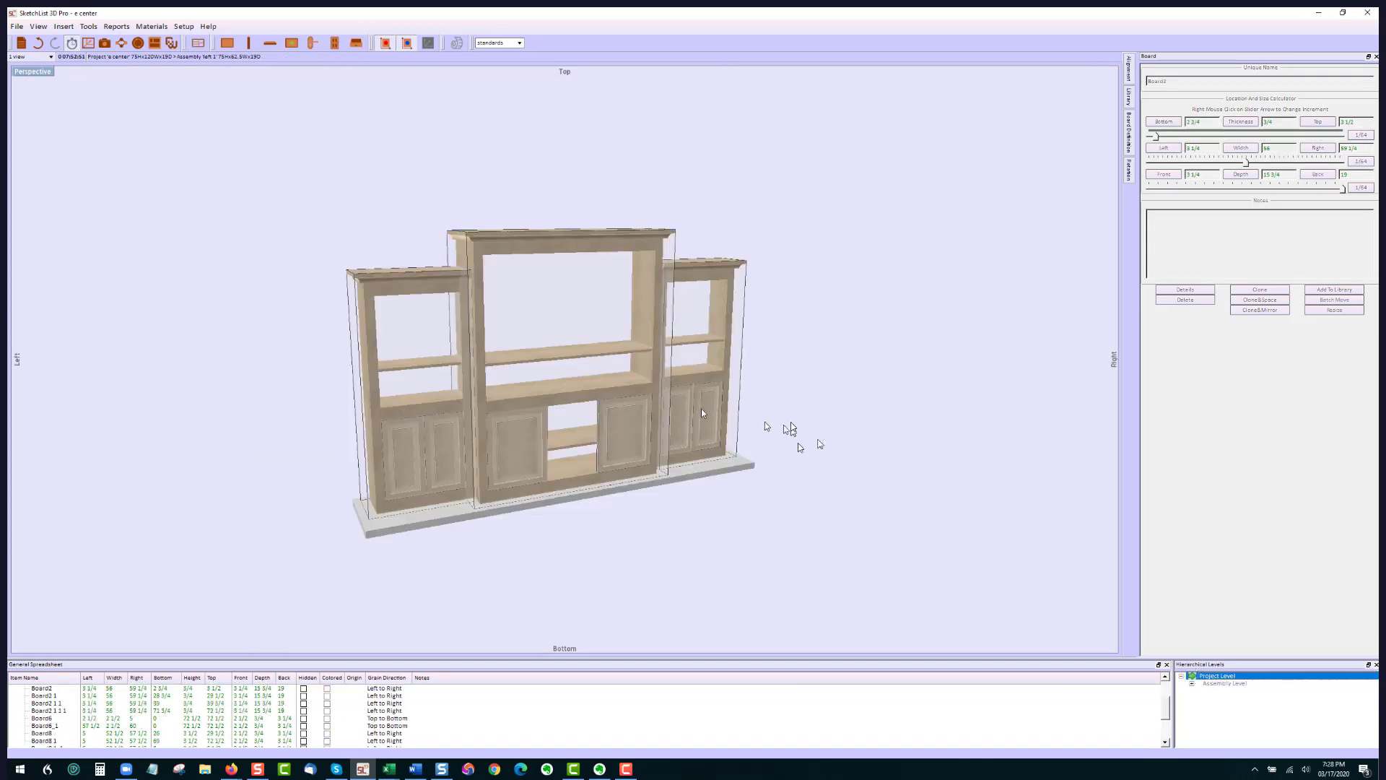
Stretch the center unit with its contents so its right edge is at 92 1/2, for a width of 65.
scroll(689, 409, up, 3)
click(600, 451)
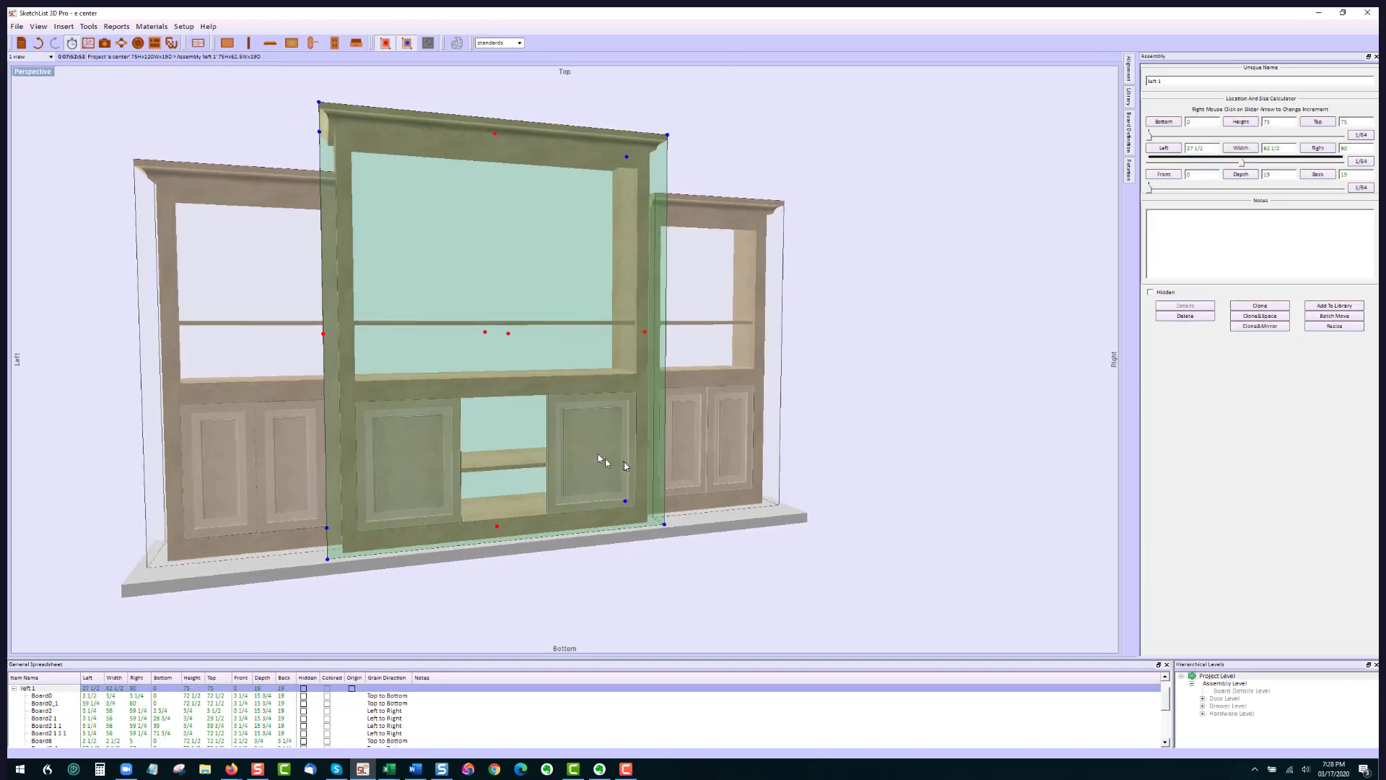
middle_drag(605, 458, 556, 470)
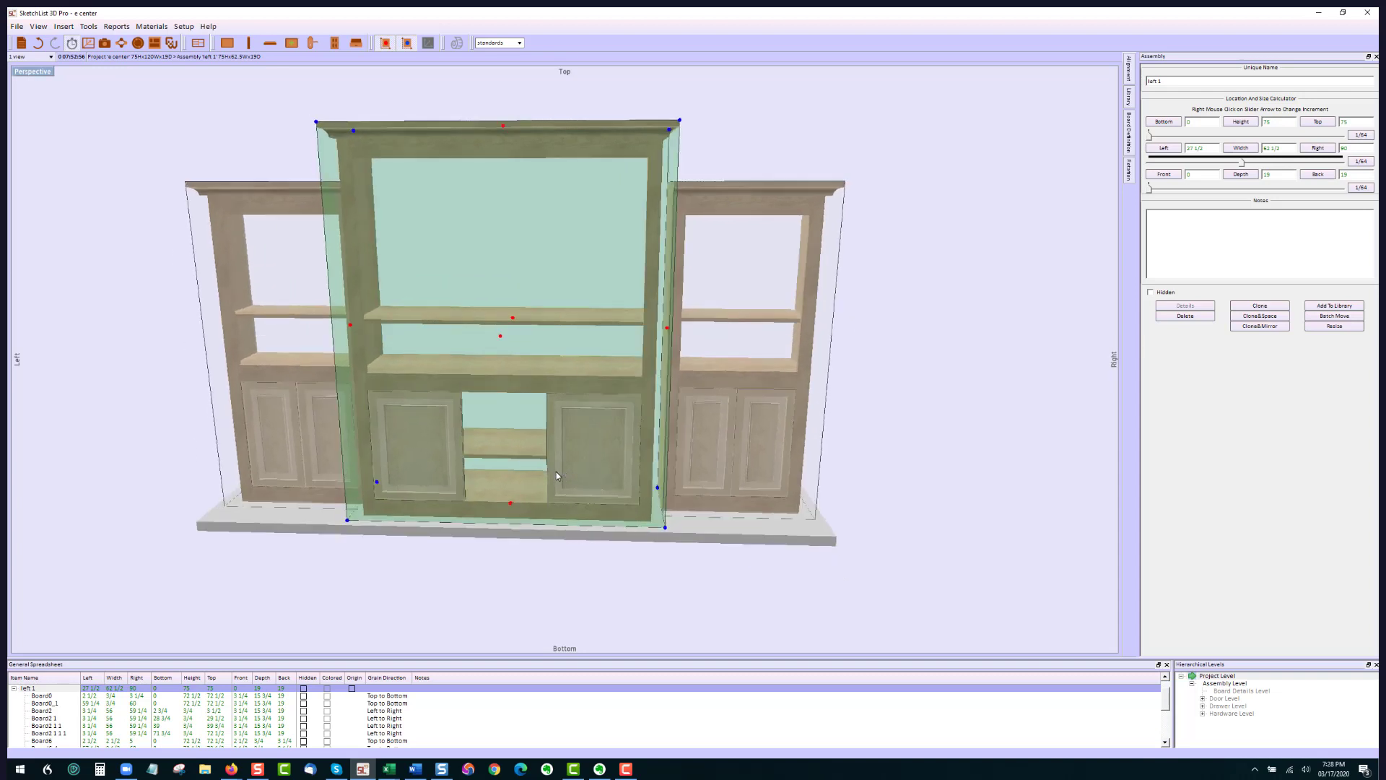
click(666, 329)
double_click(732, 363)
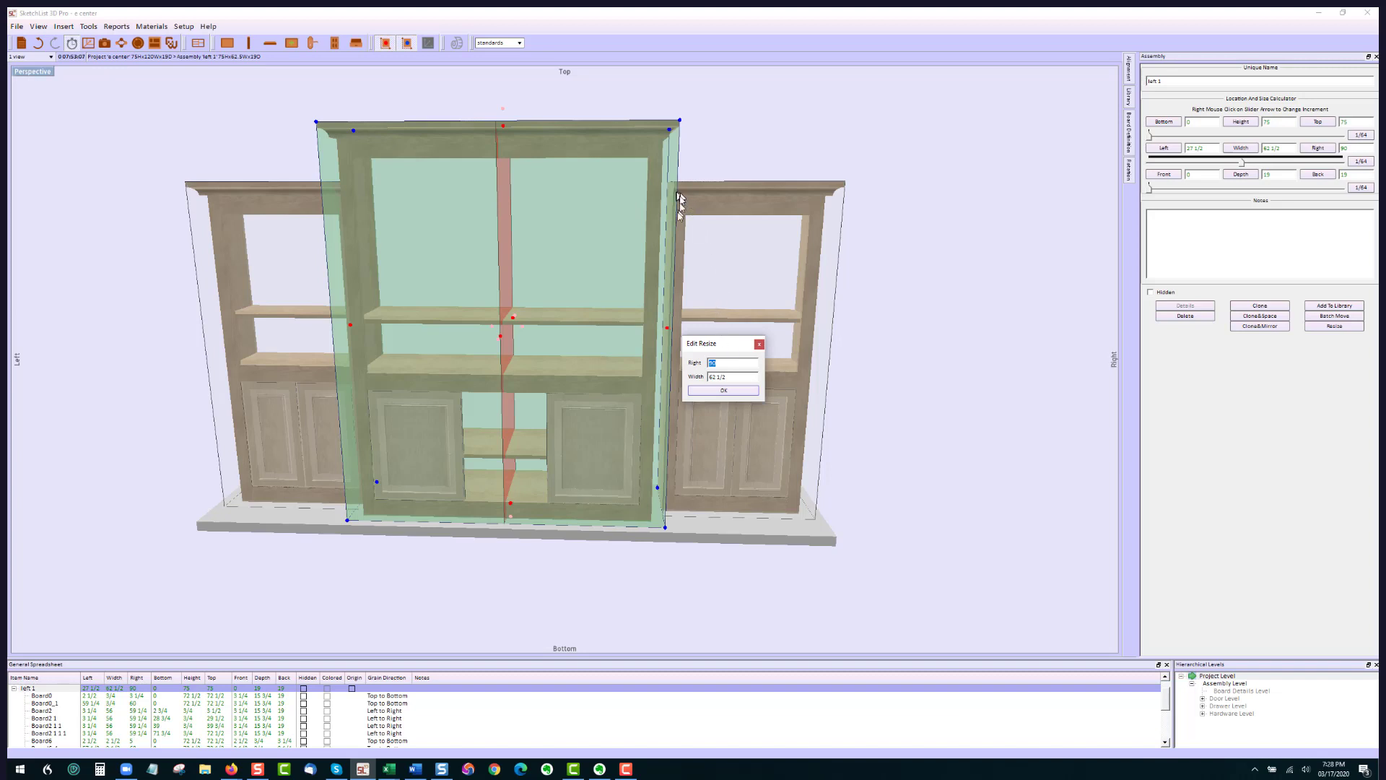
click(724, 392)
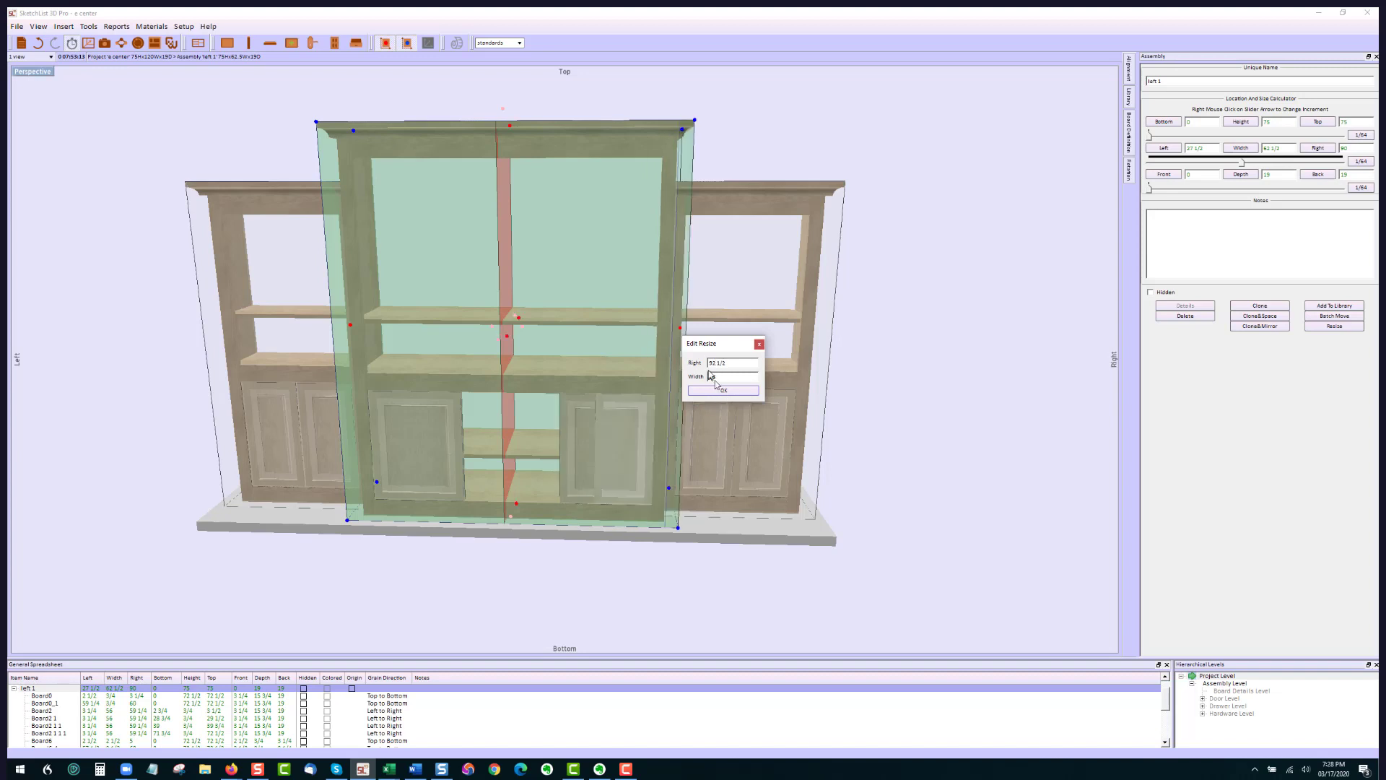
drag(700, 205, 677, 291)
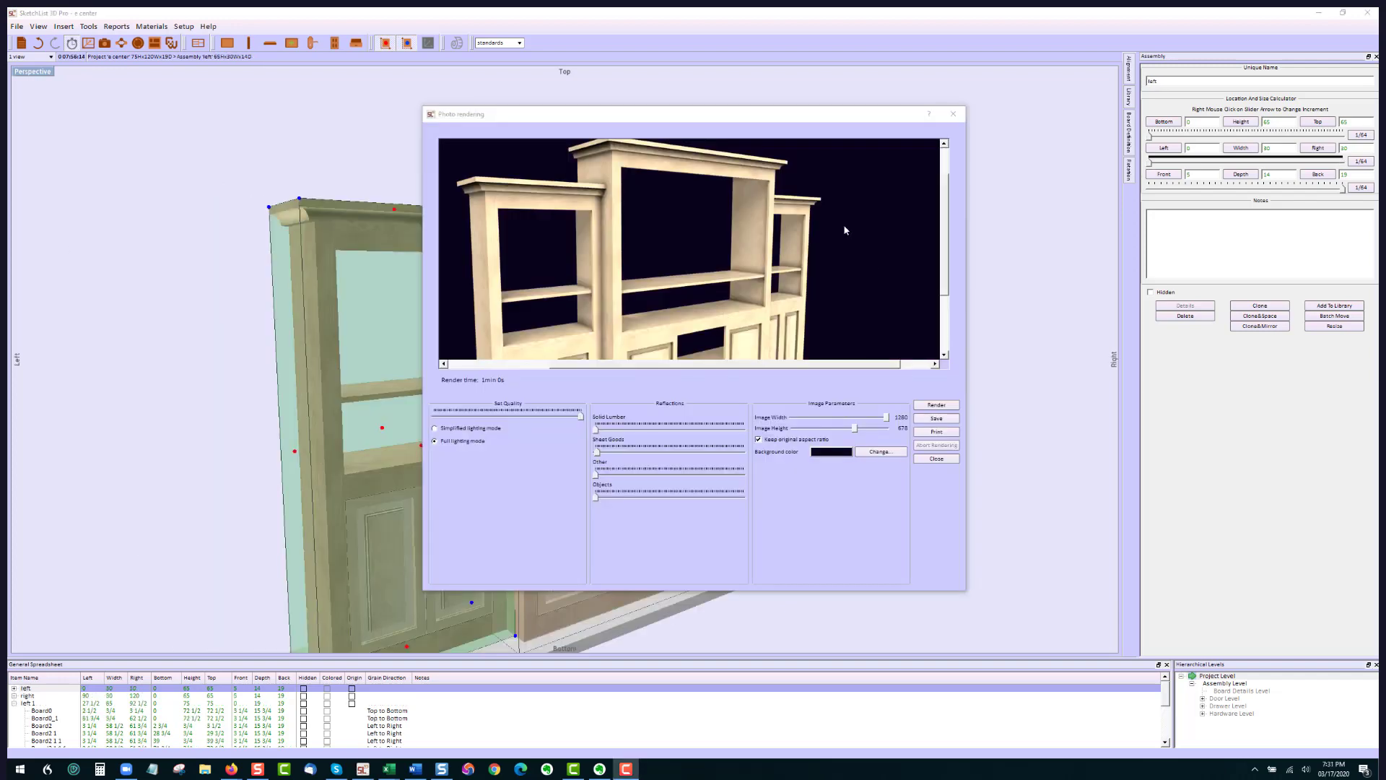
Save the photo rendering of the entertainment center and close the rendering window.
click(944, 422)
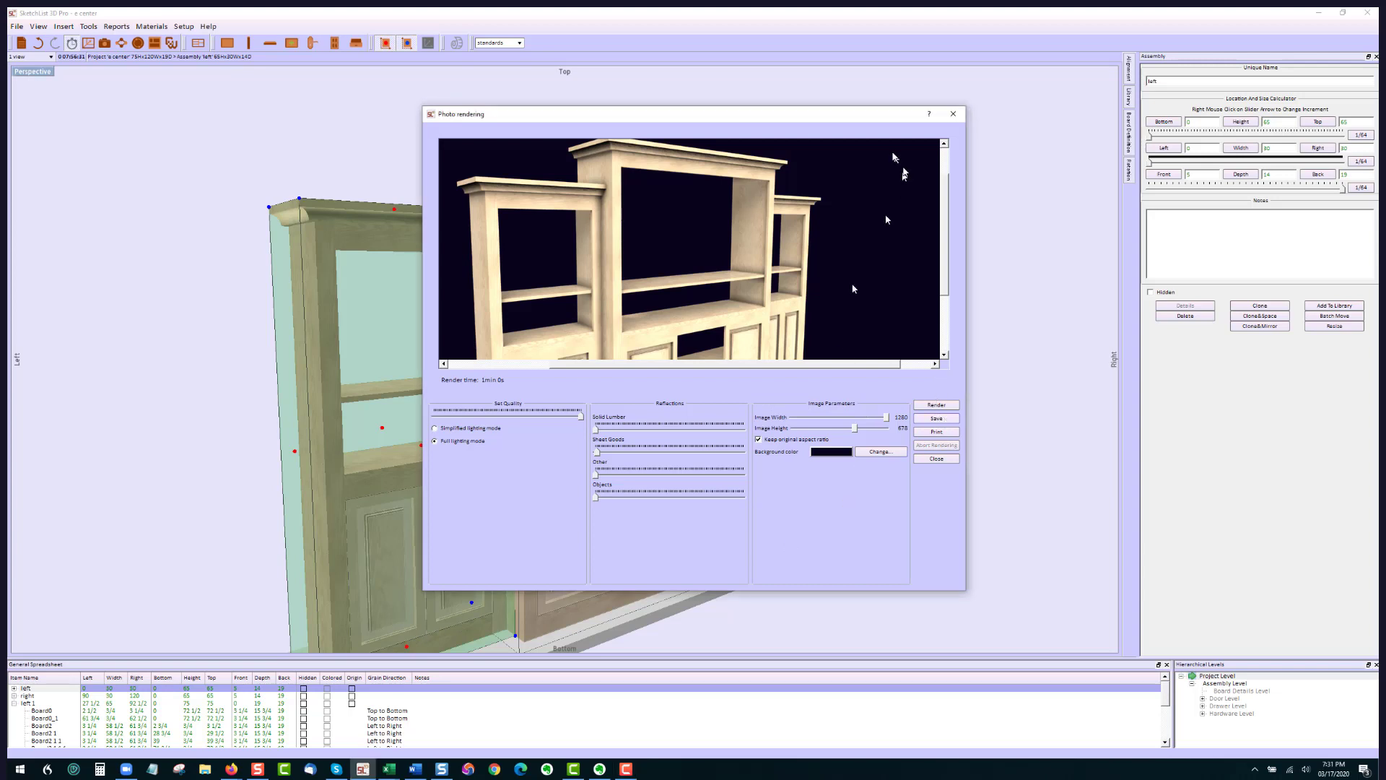
click(952, 114)
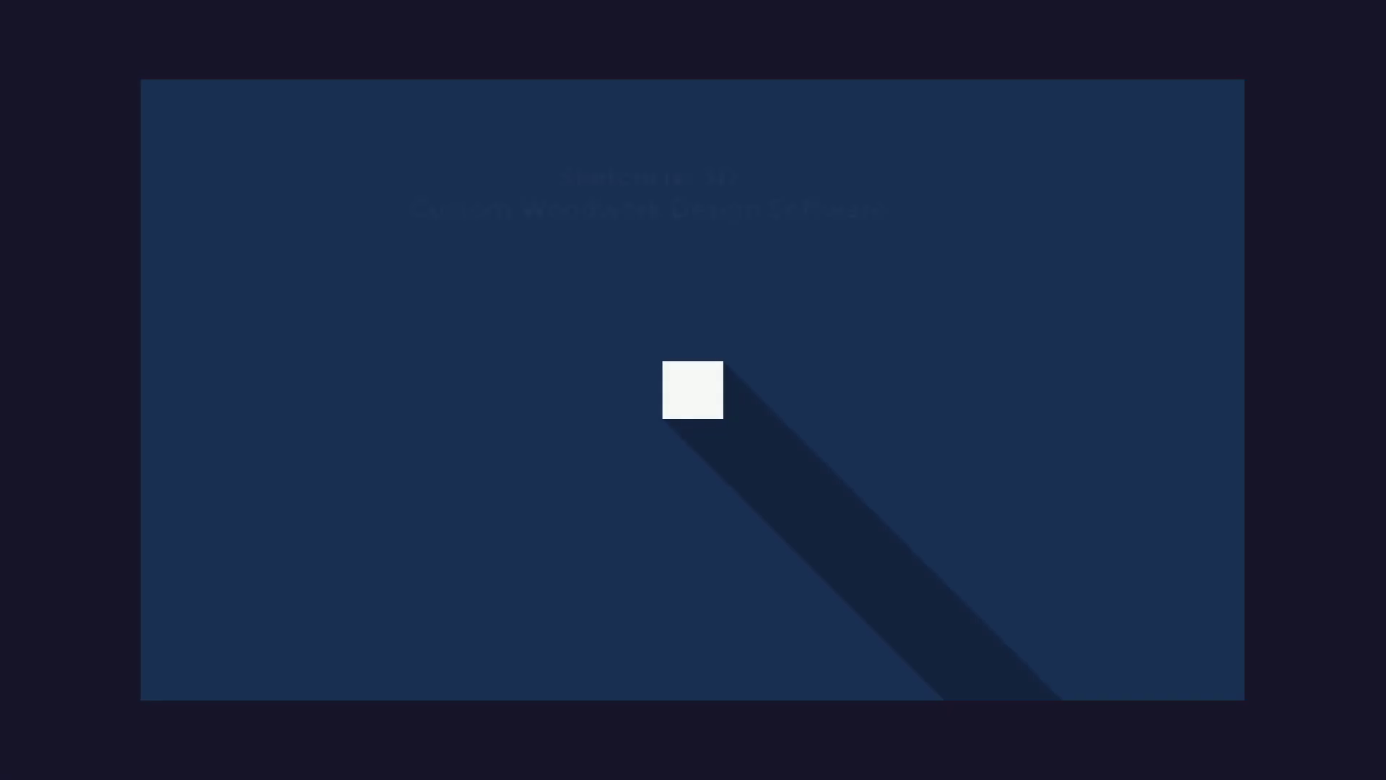